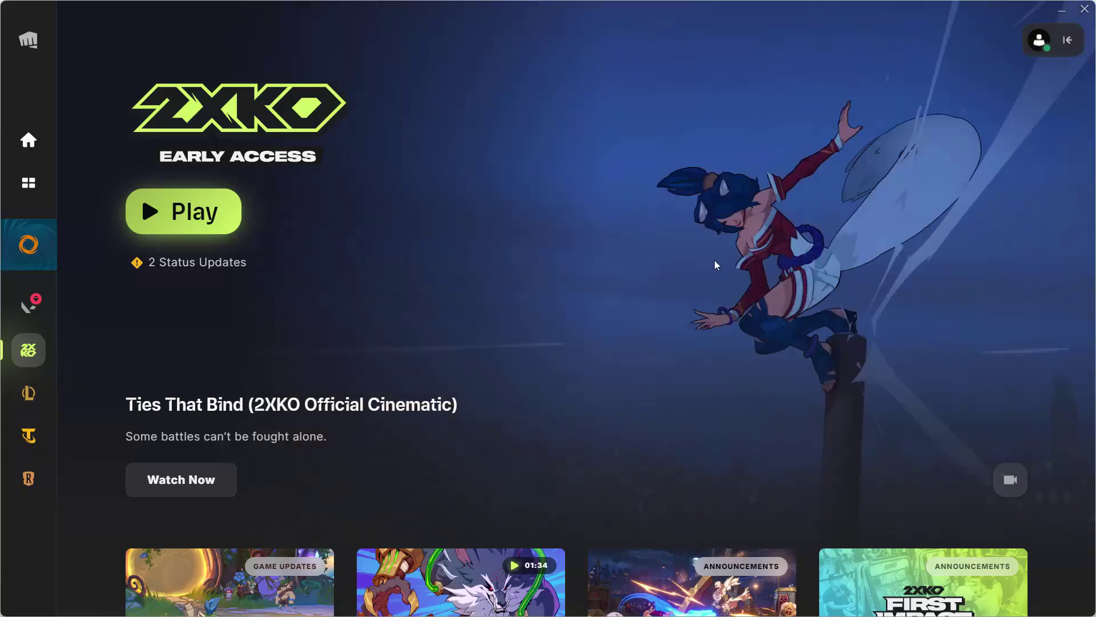
# Examine the minimum, recommended and high-end system requirements on the 2XKO page of the Riot client
pyautogui.scroll(-8, 714, 261)
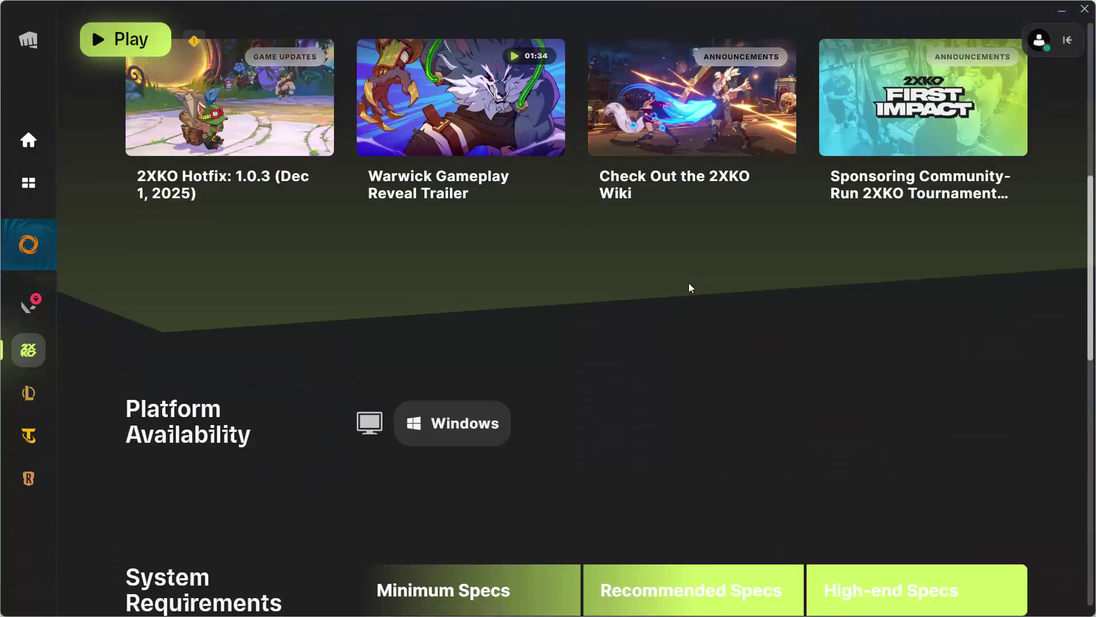
pyautogui.scroll(-5, 689, 282)
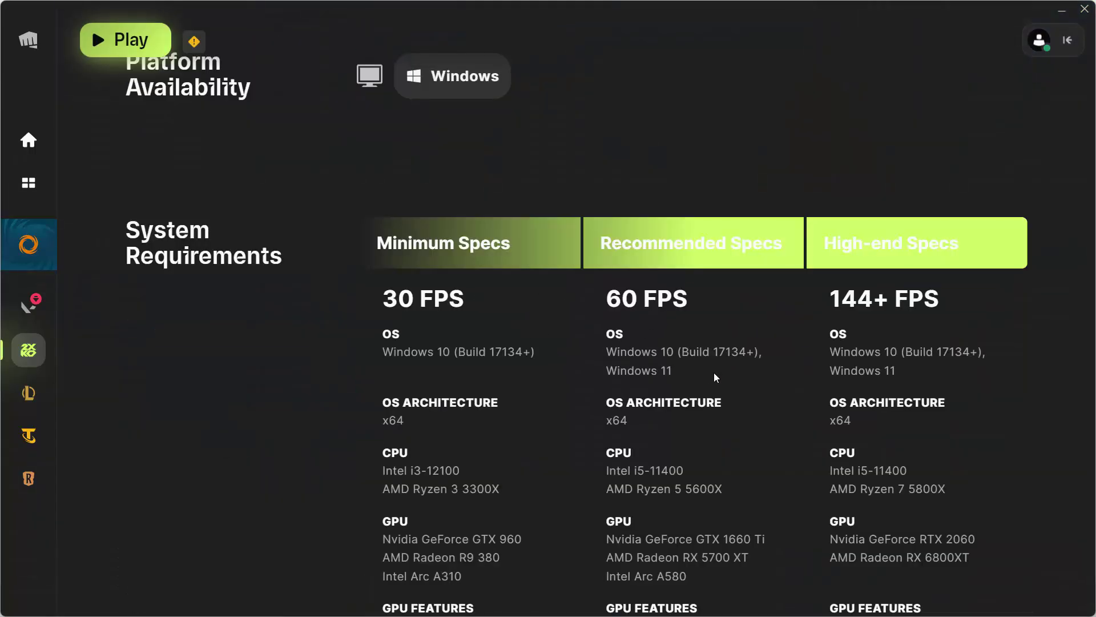
pyautogui.scroll(-5, 717, 380)
pyautogui.click(717, 391)
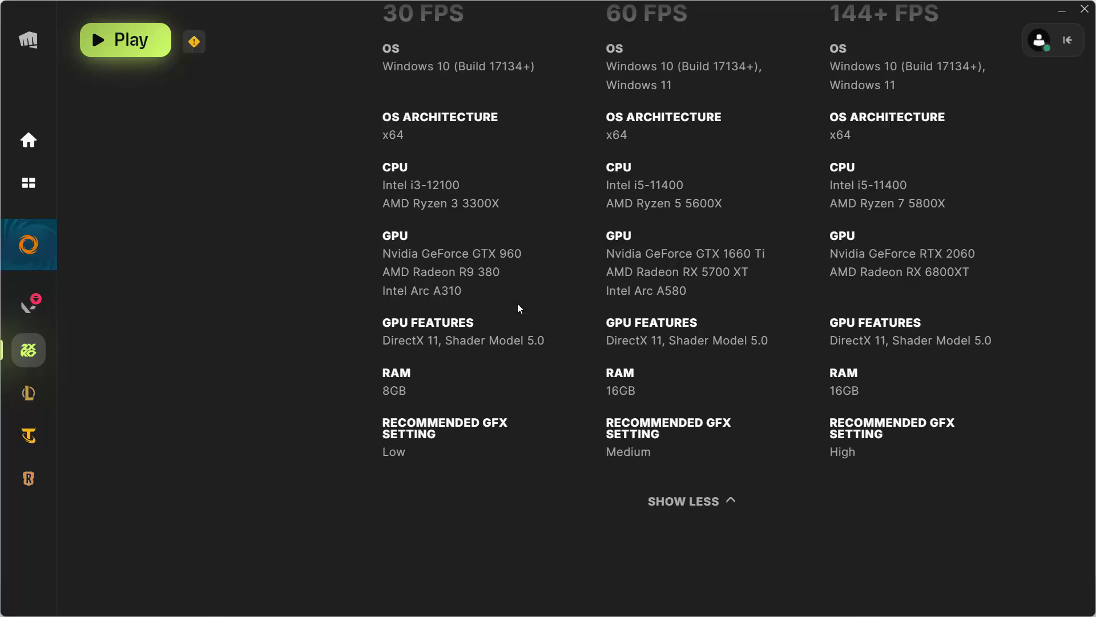
pyautogui.scroll(1, 630, 128)
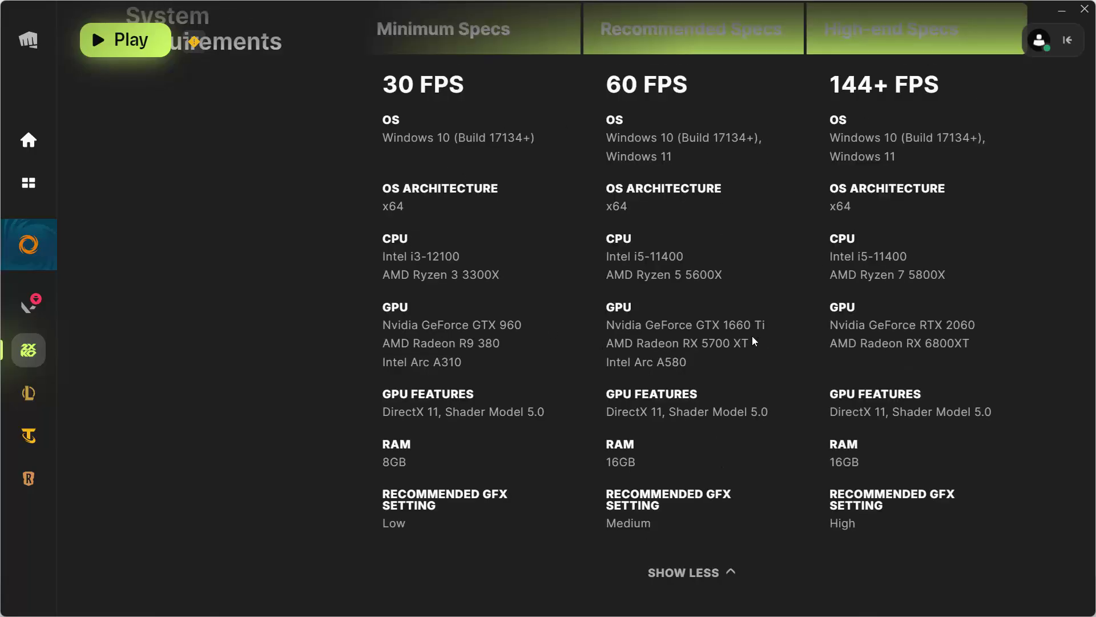
pyautogui.scroll(1, 748, 341)
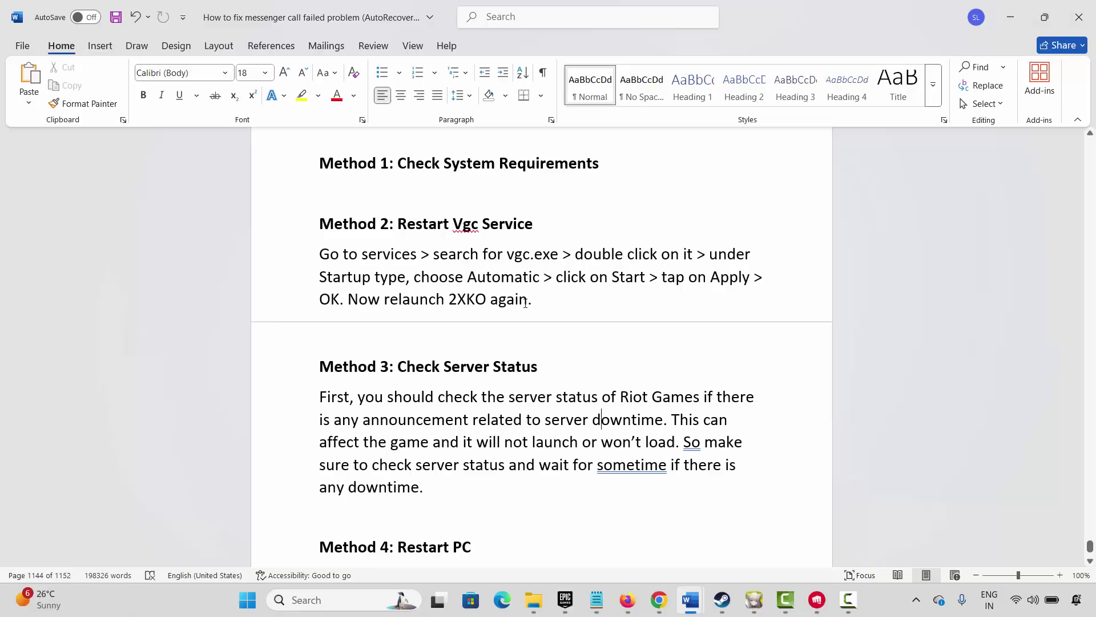
# Find and open the Windows Services console, locate the vgc service in the list and open its properties
pyautogui.scroll(-1, 525, 302)
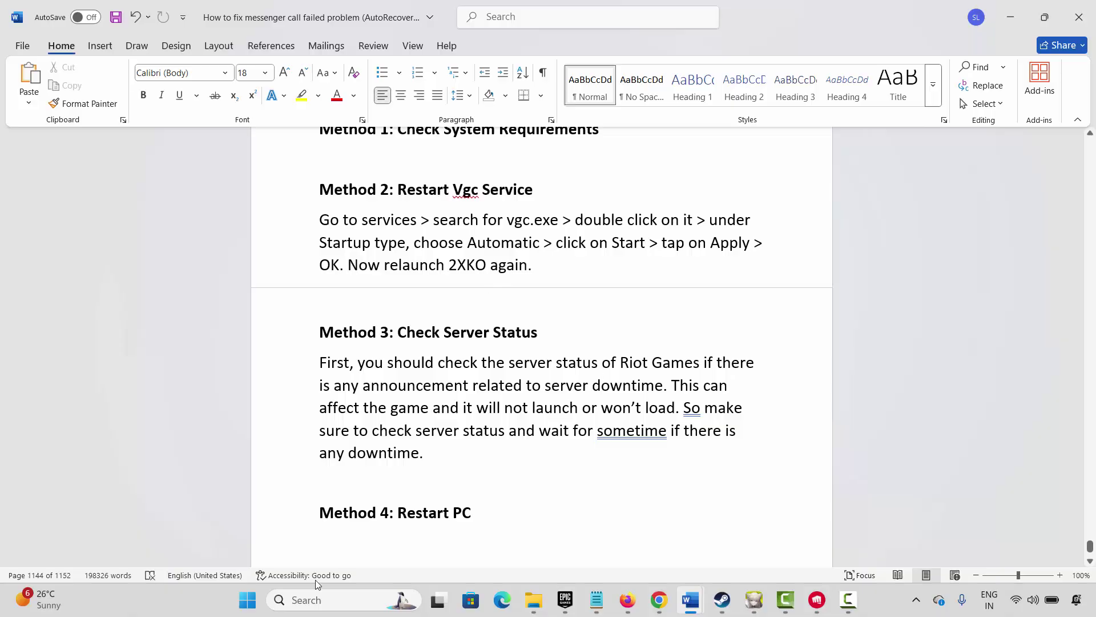
pyautogui.click(327, 602)
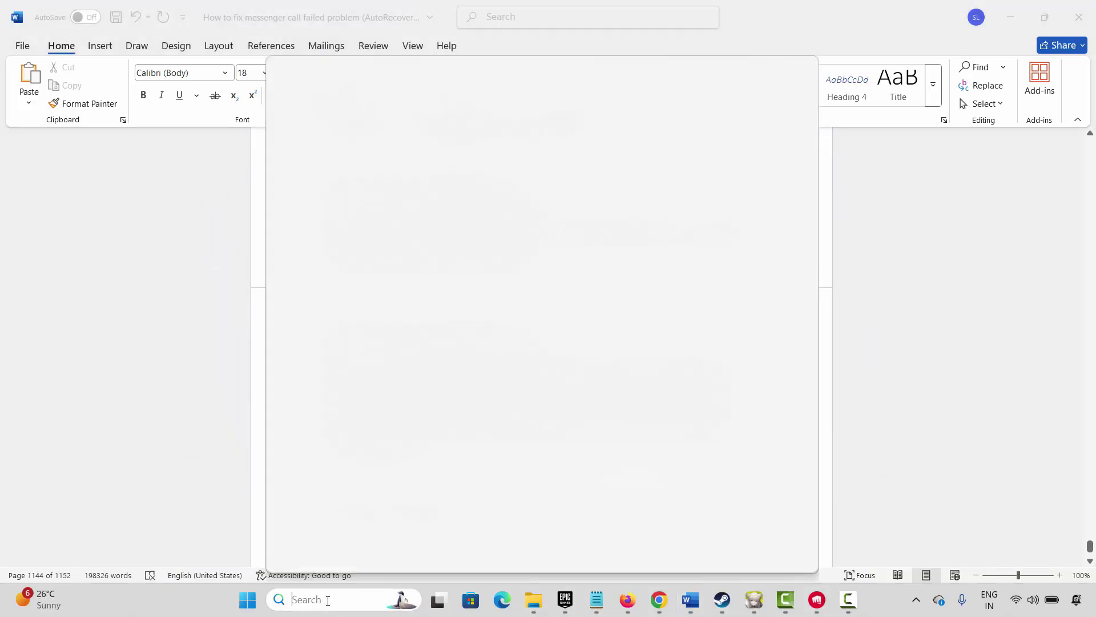
pyautogui.click(377, 126)
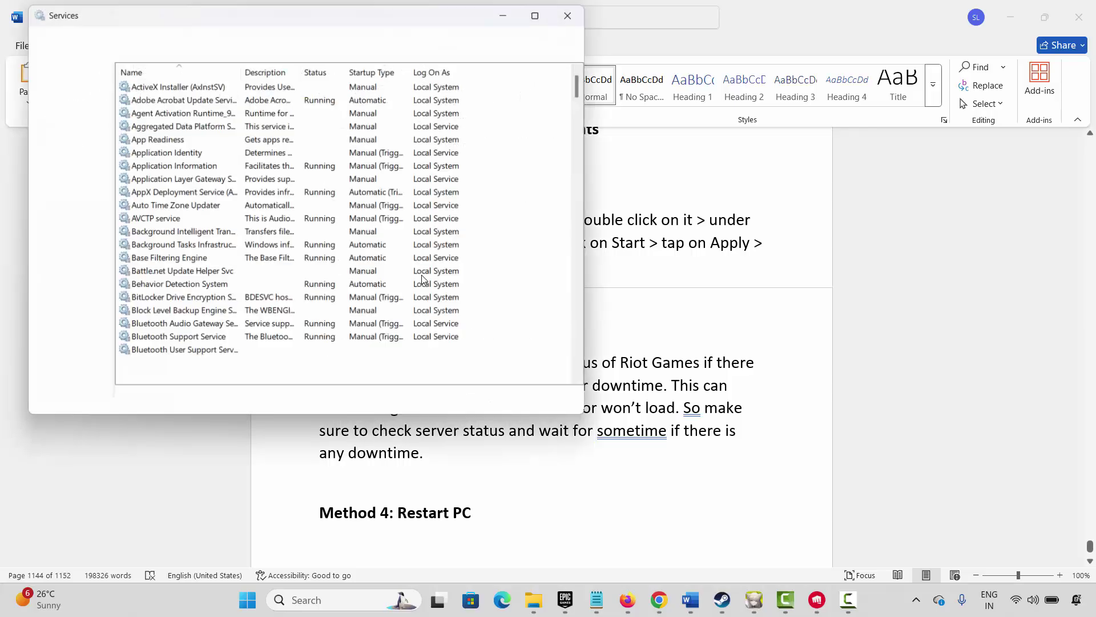
pyautogui.click(156, 141)
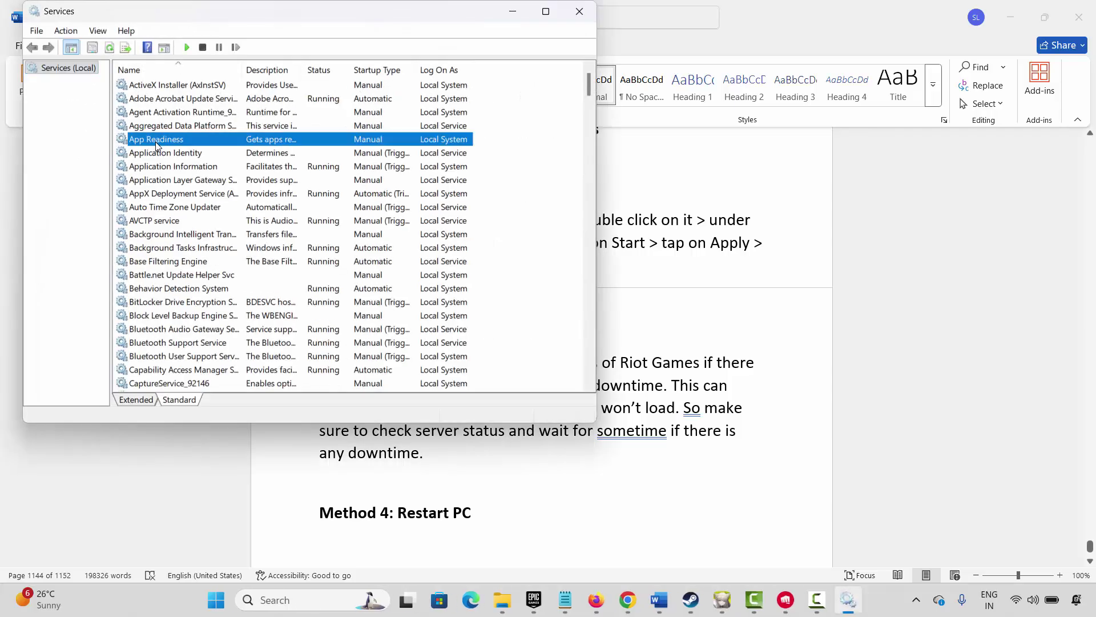
pyautogui.press('v')
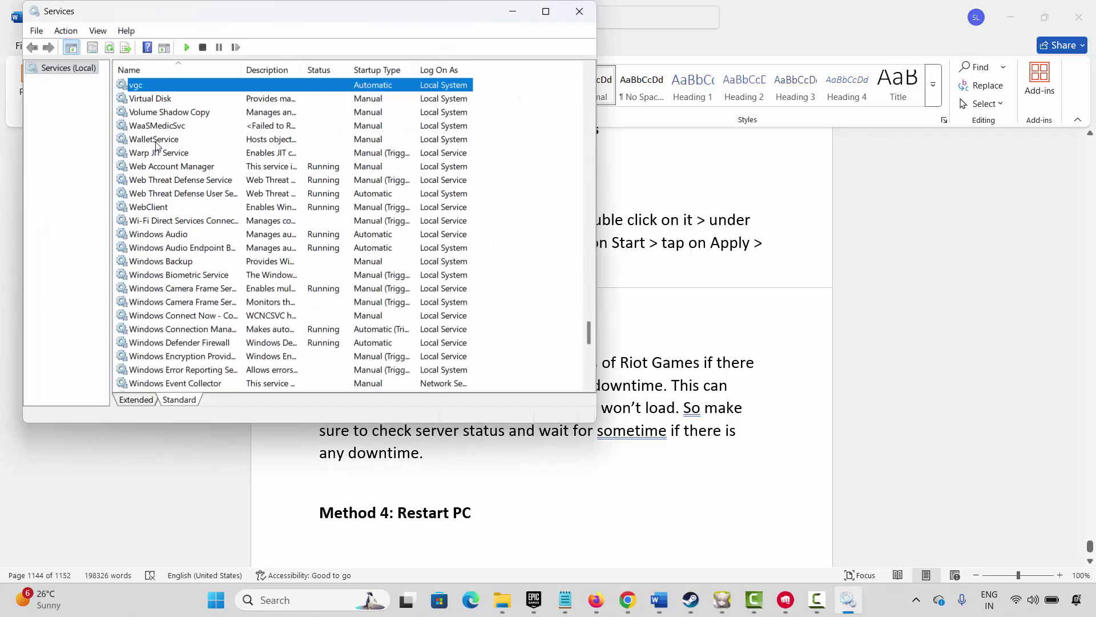
pyautogui.doubleClick(148, 84)
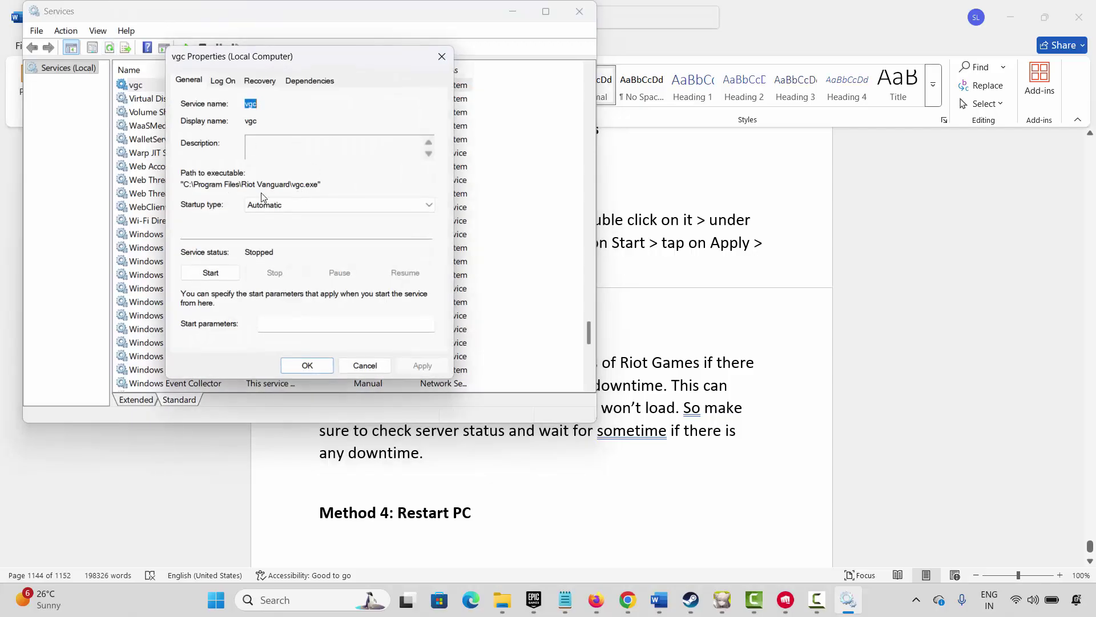
# Keep the vgc service's startup type at Automatic and start the service
pyautogui.click(316, 207)
pyautogui.click(317, 206)
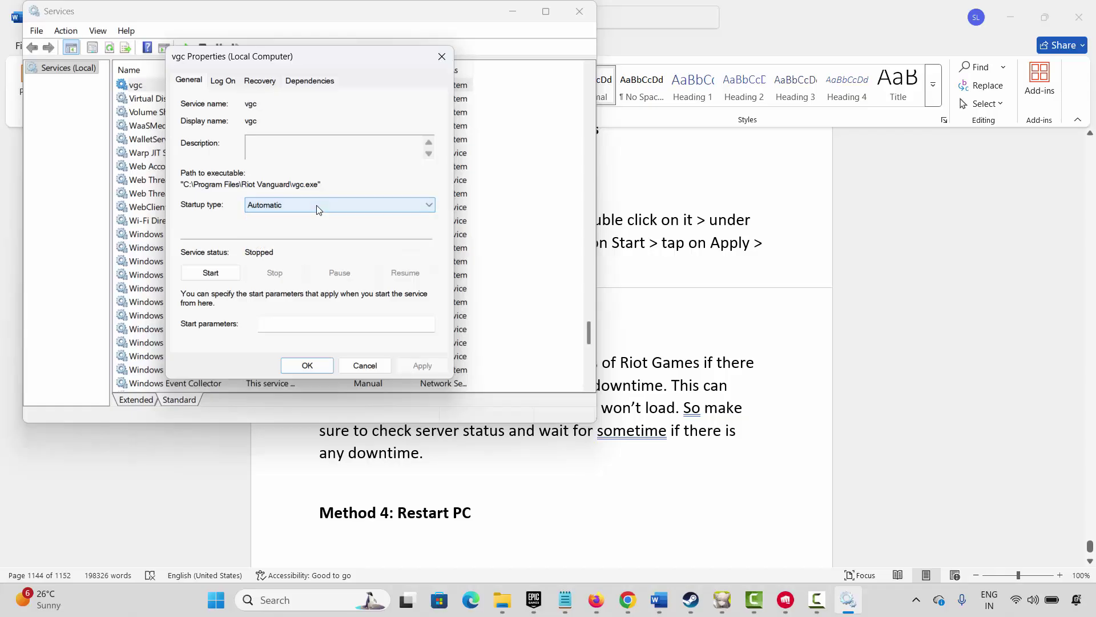
pyautogui.click(222, 275)
pyautogui.click(222, 275)
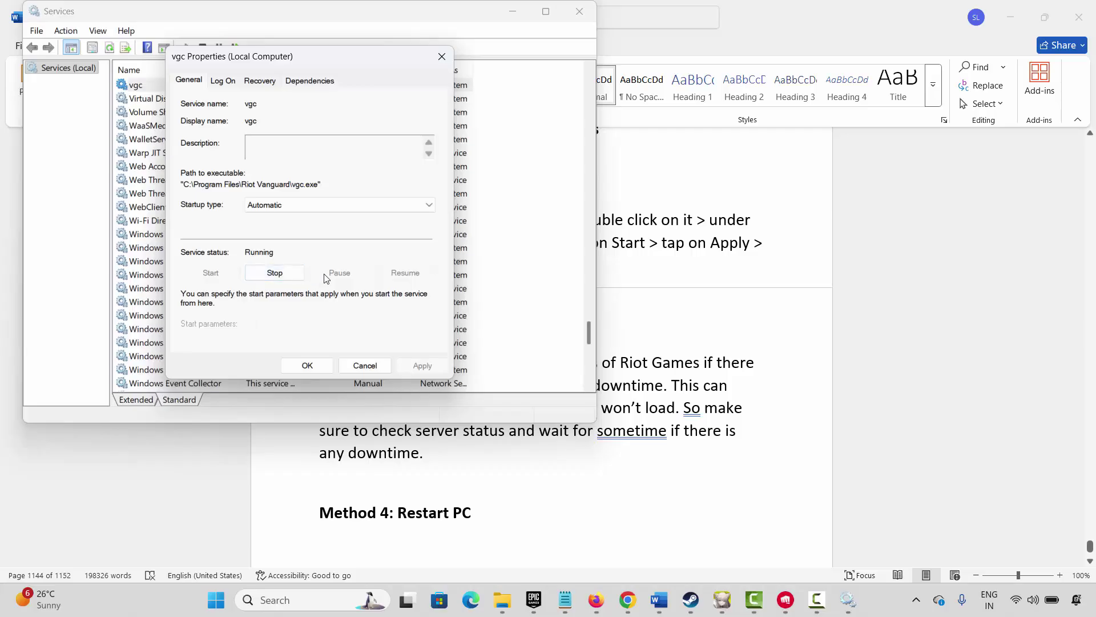
# Stop the vgc service, dismiss its properties and close the Services console
pyautogui.click(273, 275)
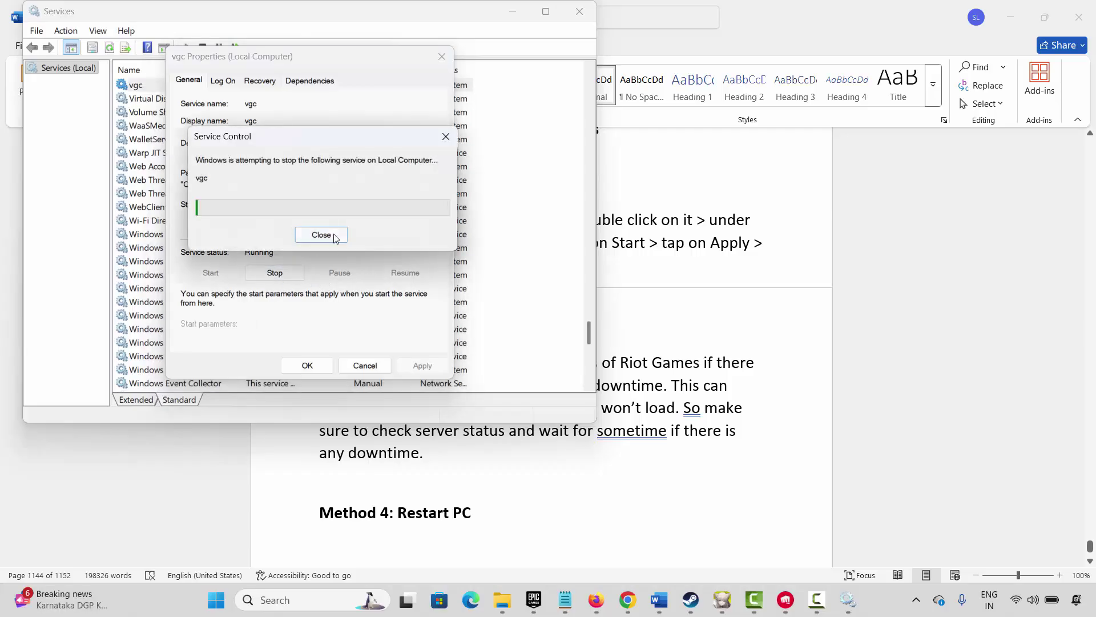
pyautogui.click(364, 366)
pyautogui.click(579, 12)
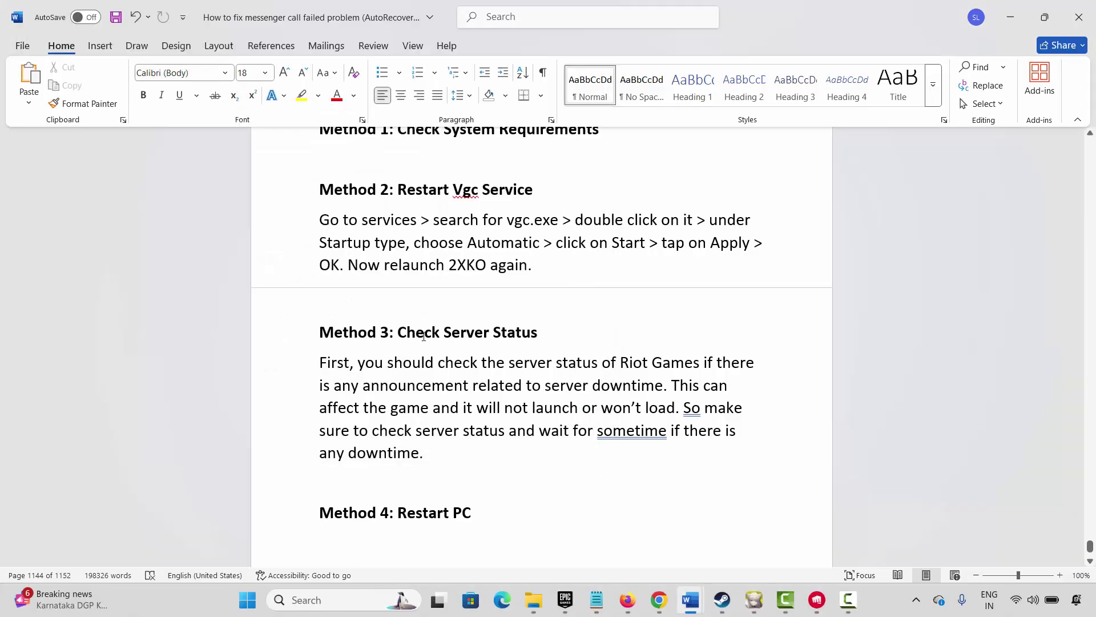
# Highlight "Riot Games" under Method 3, switch to Firefox and open the Riot Games Service Status result in a new tab
pyautogui.scroll(-3, 424, 337)
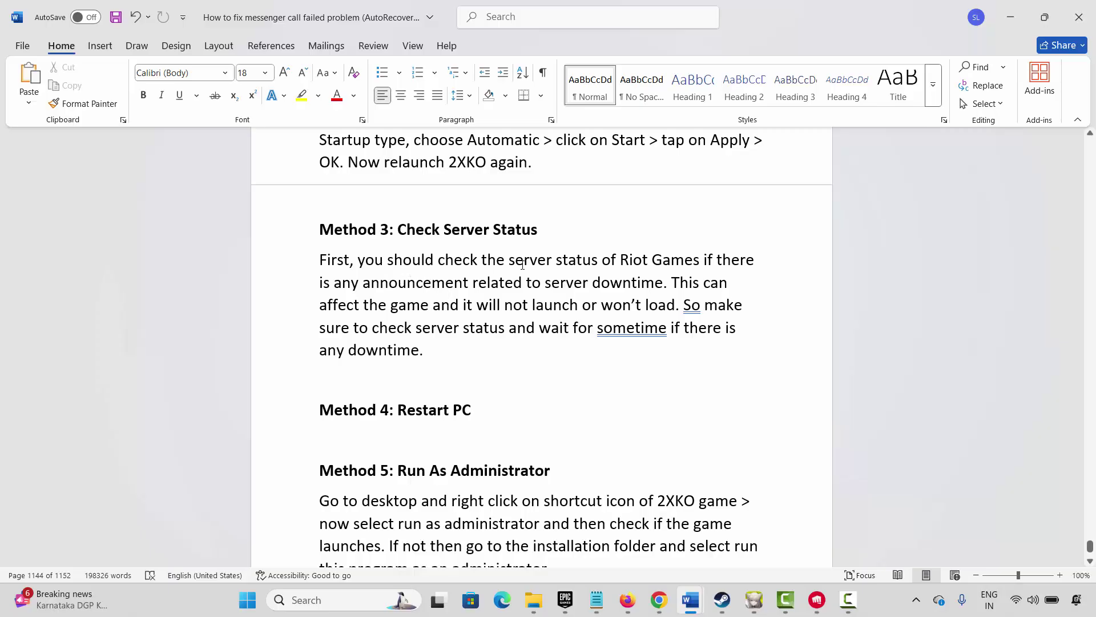
pyautogui.moveTo(621, 261); pyautogui.dragTo(702, 261)
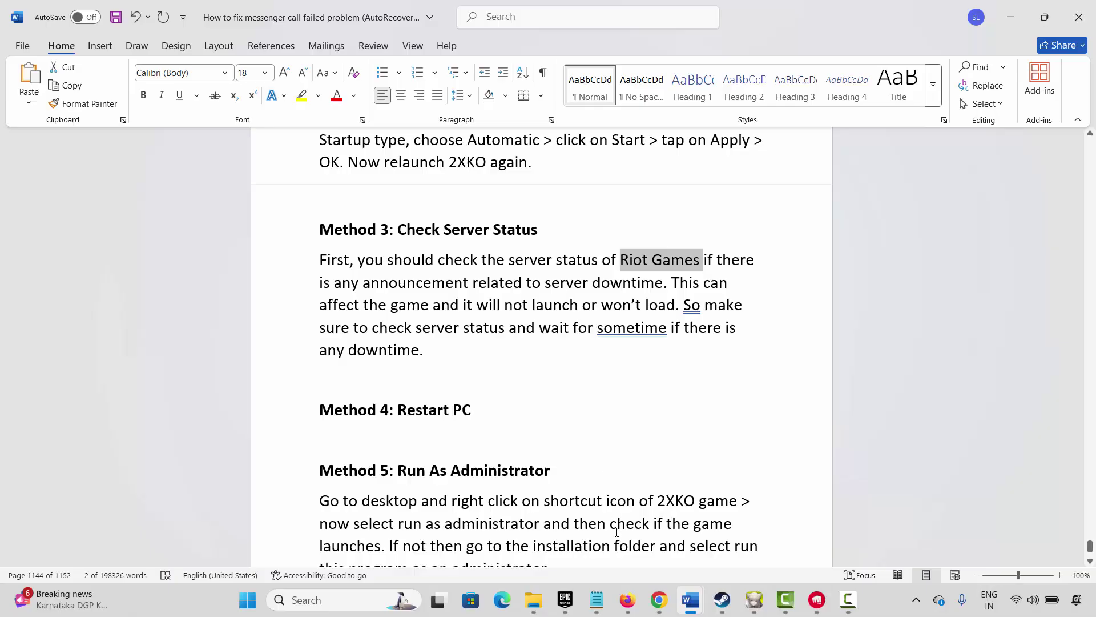
pyautogui.click(628, 598)
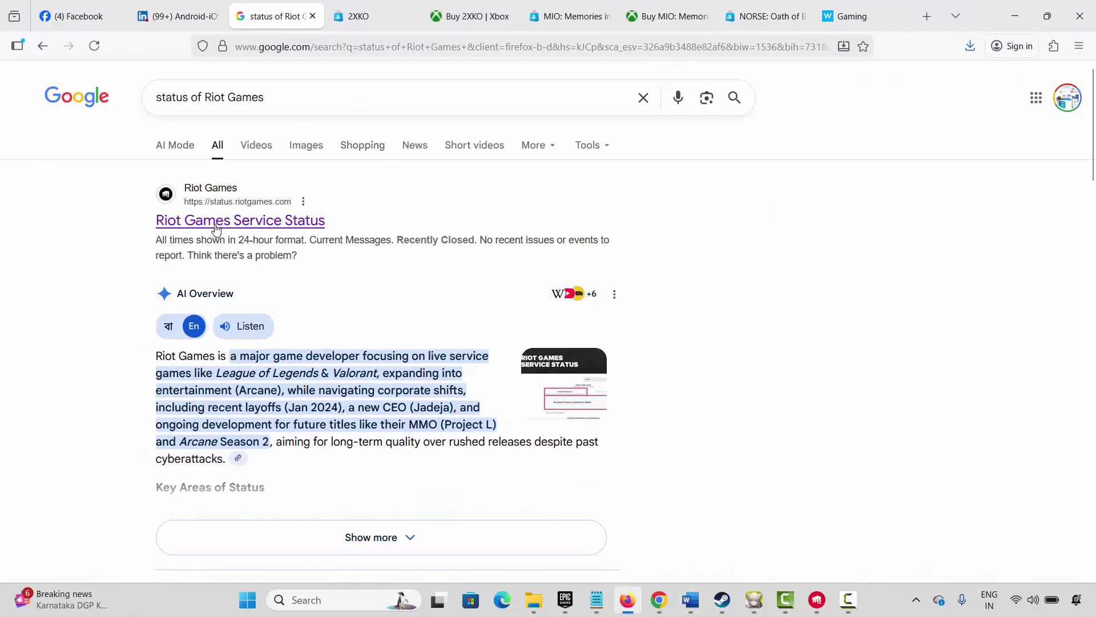
pyautogui.rightClick(288, 228)
pyautogui.click(302, 239)
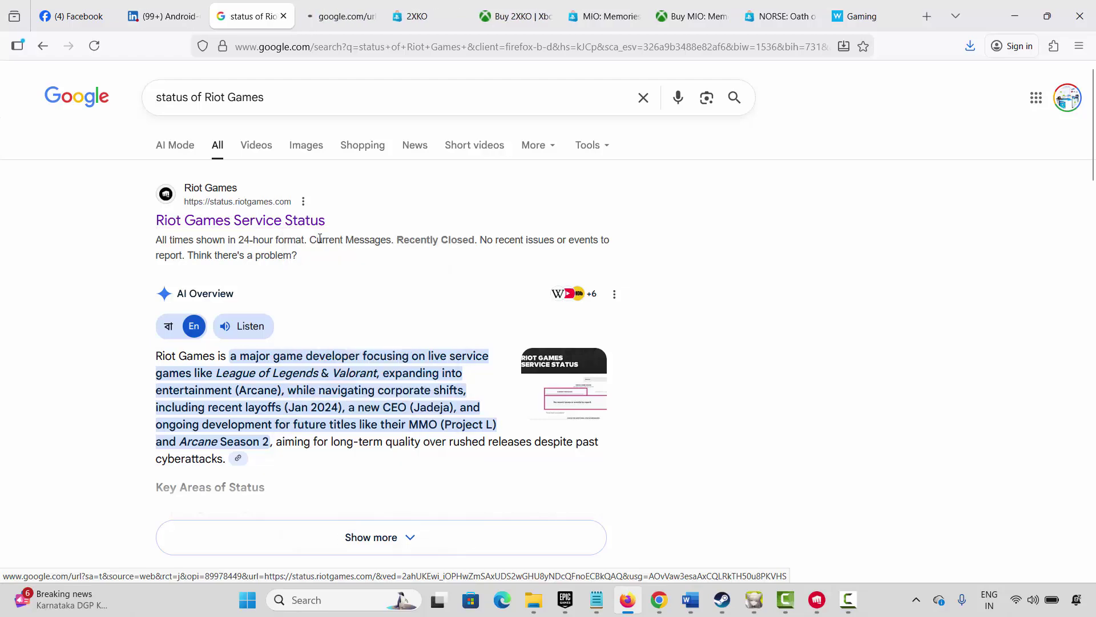
pyautogui.click(328, 18)
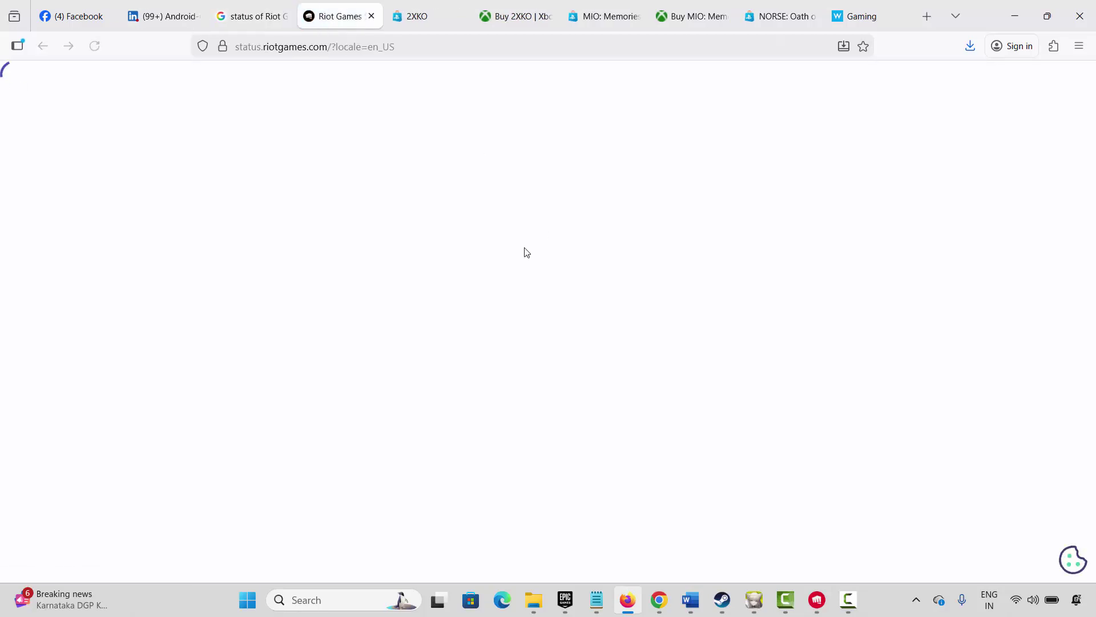
# Open the 2XKO service status page and check its current messages for maintenance or downtime
pyautogui.scroll(-1, 501, 392)
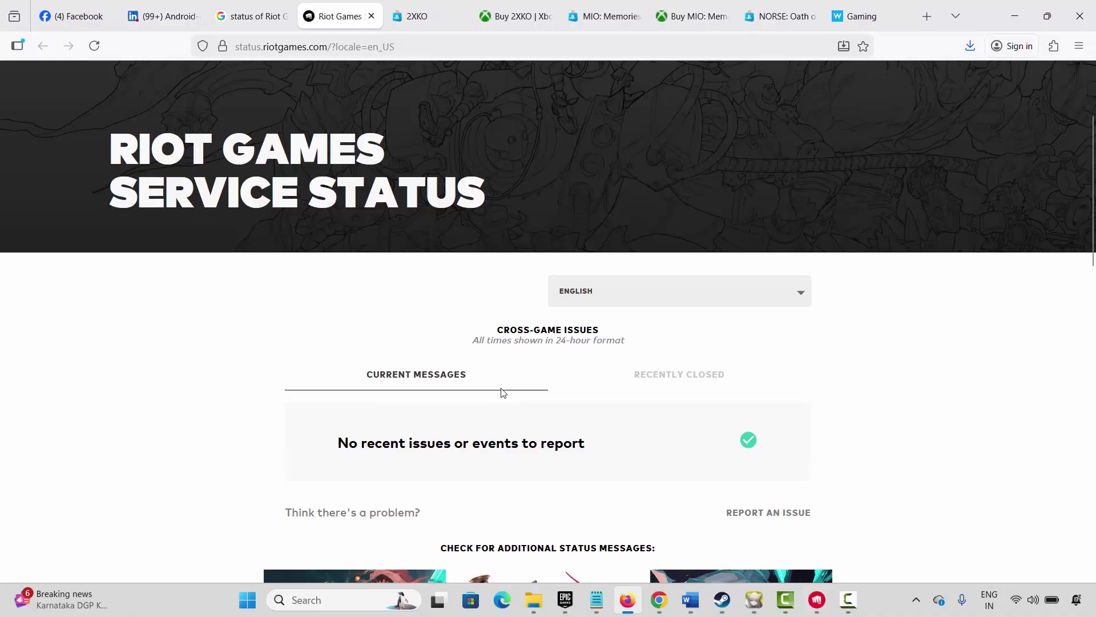
pyautogui.scroll(-3, 502, 393)
pyautogui.scroll(-5, 502, 398)
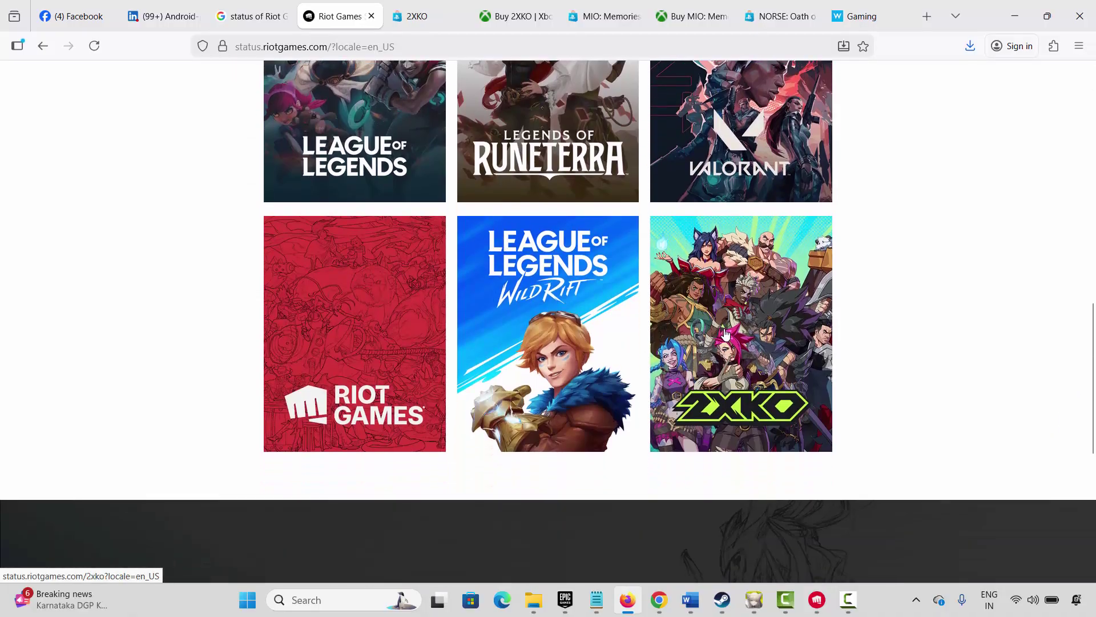
pyautogui.click(722, 335)
pyautogui.scroll(-4, 525, 370)
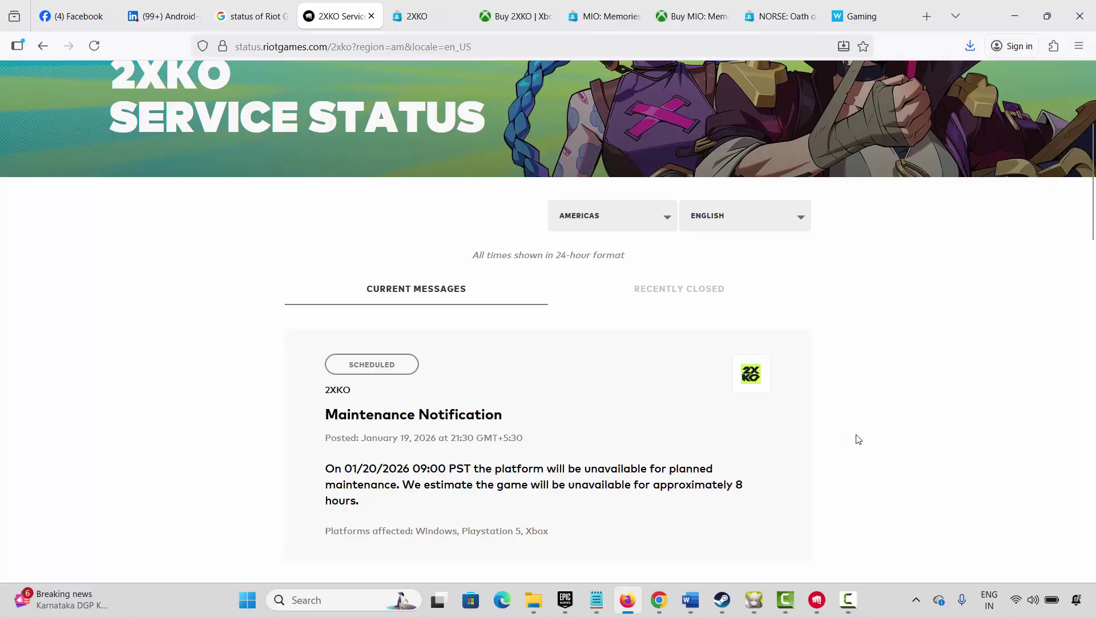
pyautogui.scroll(2, 857, 438)
pyautogui.scroll(-2, 859, 437)
# Switch back to the Word document and go to the "Method 4: Restart PC" section
pyautogui.moveTo(691, 599)
pyautogui.click(614, 540)
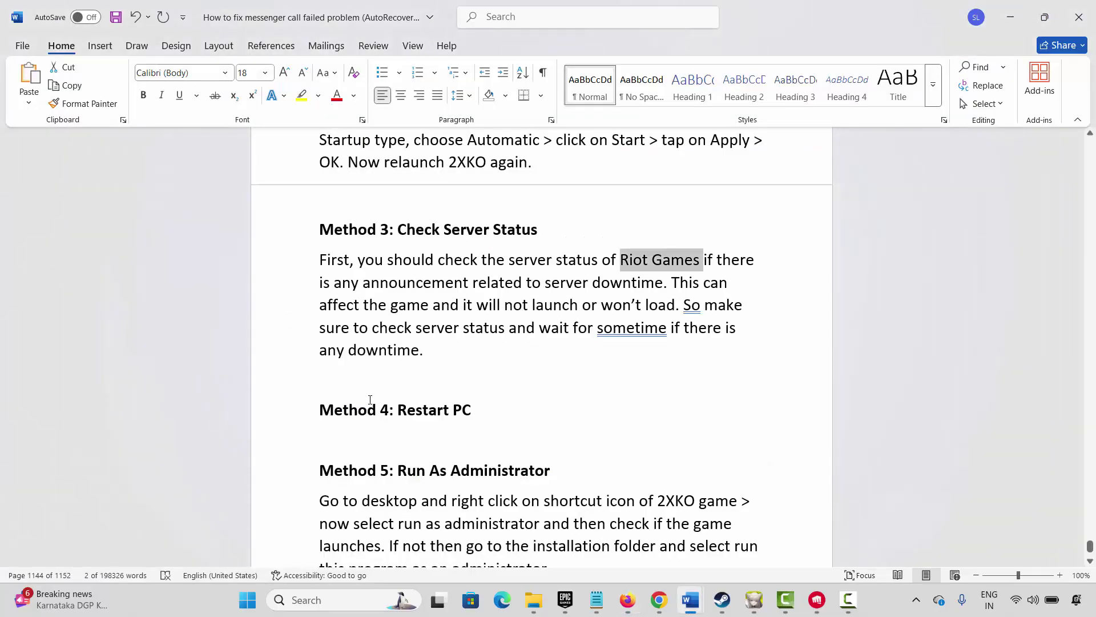
pyautogui.click(365, 438)
pyautogui.scroll(-2, 424, 446)
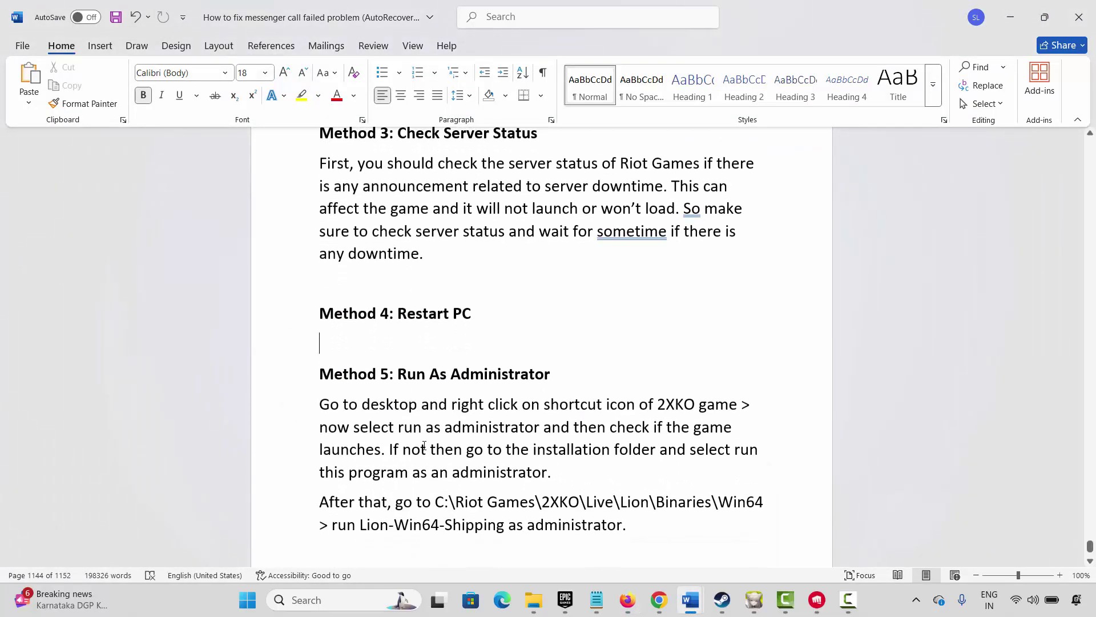
# Bring up the Windows power options for restarting the PC and dismiss them without restarting
pyautogui.click(247, 599)
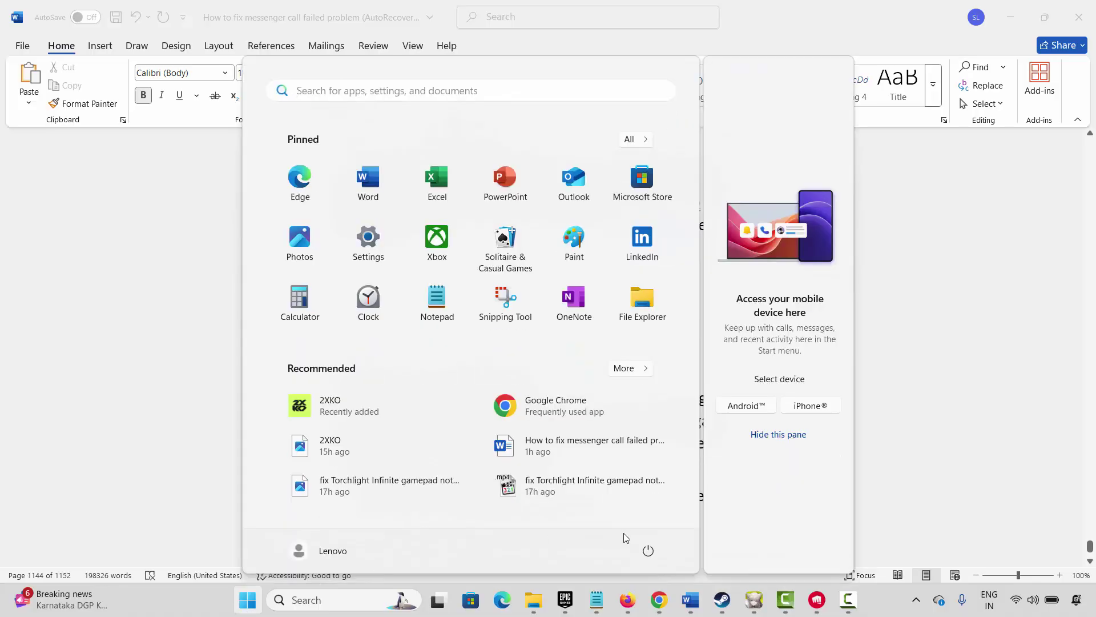
pyautogui.click(648, 550)
pyautogui.click(746, 509)
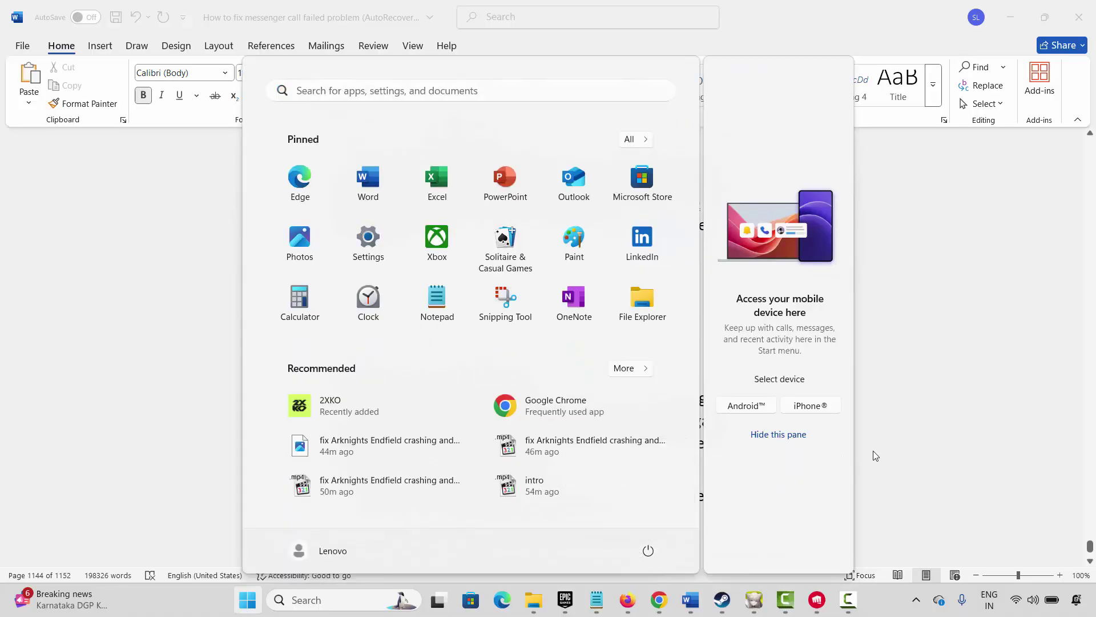
pyautogui.click(875, 455)
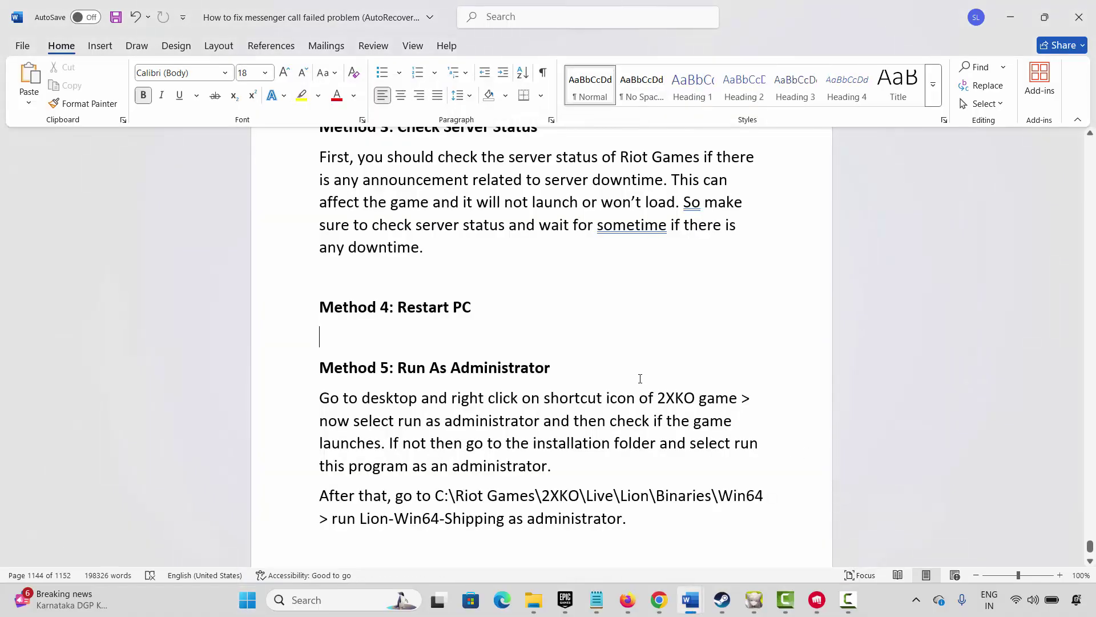
# Read the "Method 5: Run As Administrator" section and run the 2XKO desktop shortcut as administrator
pyautogui.scroll(-2, 397, 390)
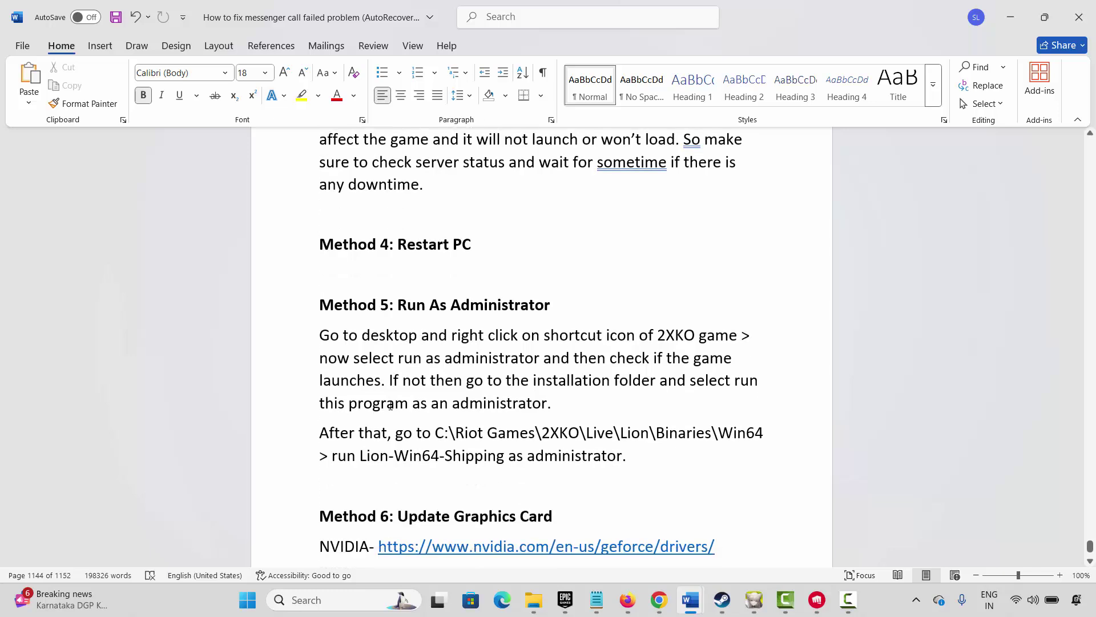
pyautogui.scroll(-1, 389, 399)
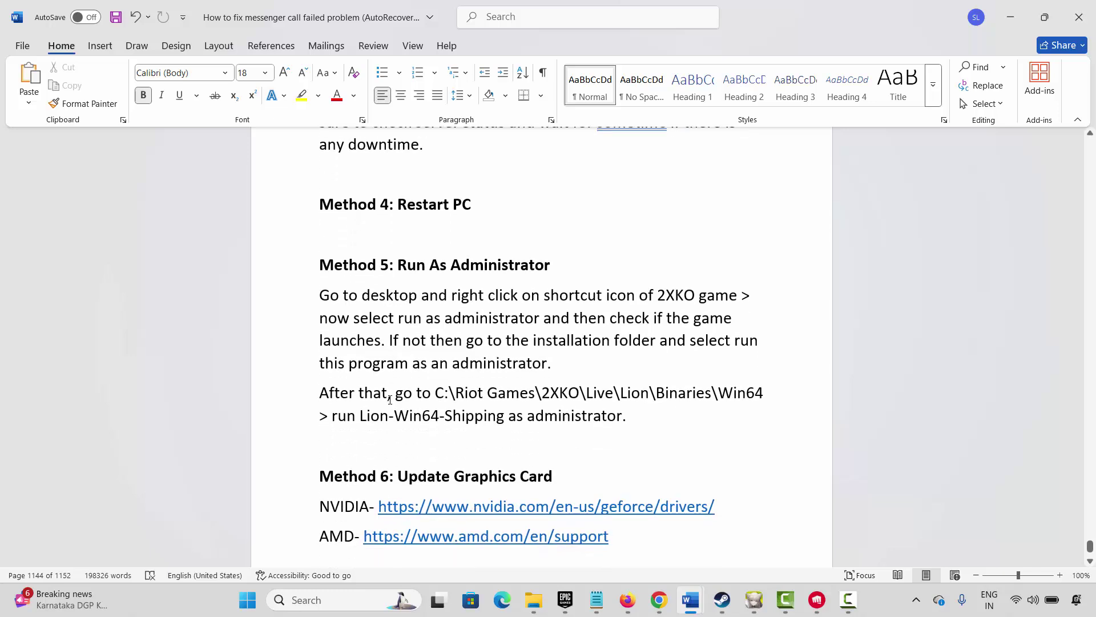
pyautogui.rightClick(291, 284)
pyautogui.click(446, 317)
# Switch to the 2XKO installation folder in File Explorer, enter the Live folder and open the Lion application's properties
pyautogui.hotkey('alt', 'Tab')
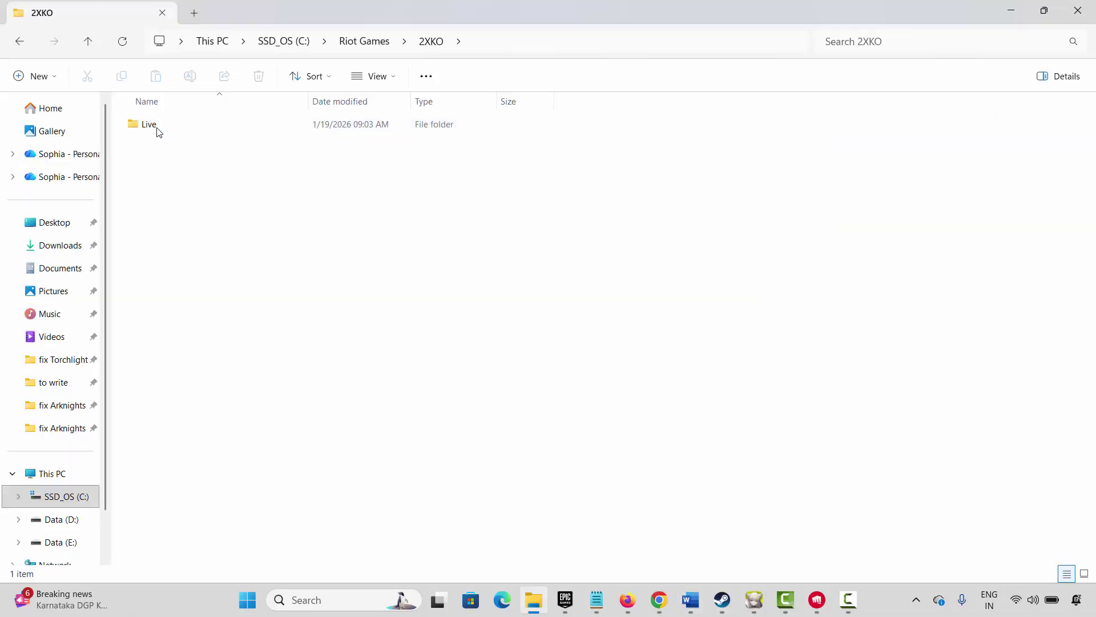
pyautogui.doubleClick(157, 126)
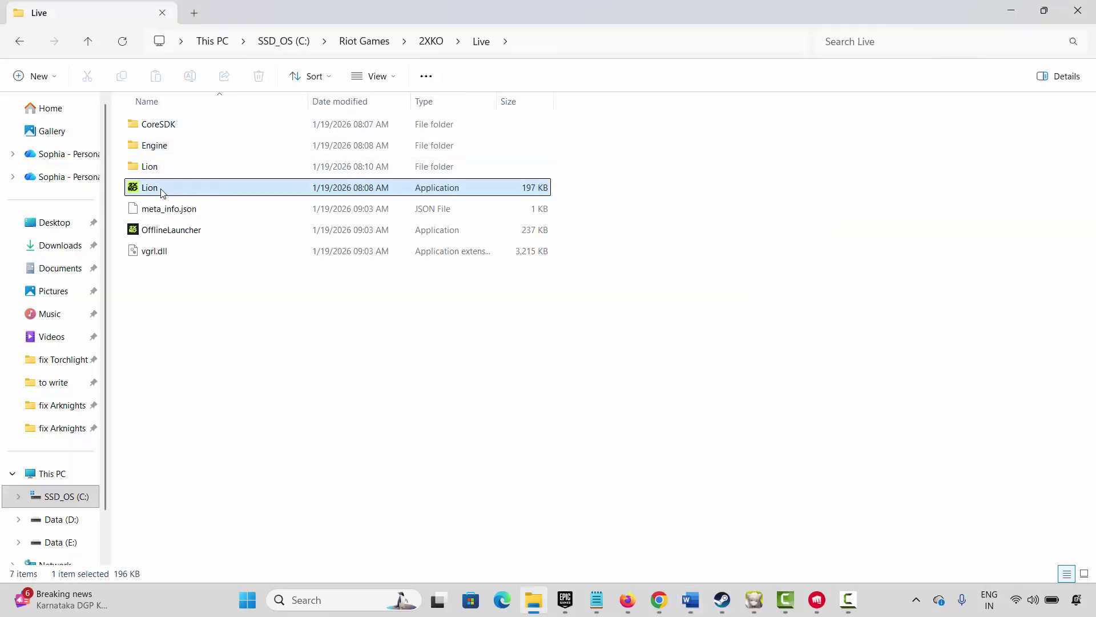
pyautogui.click(164, 190)
pyautogui.rightClick(160, 191)
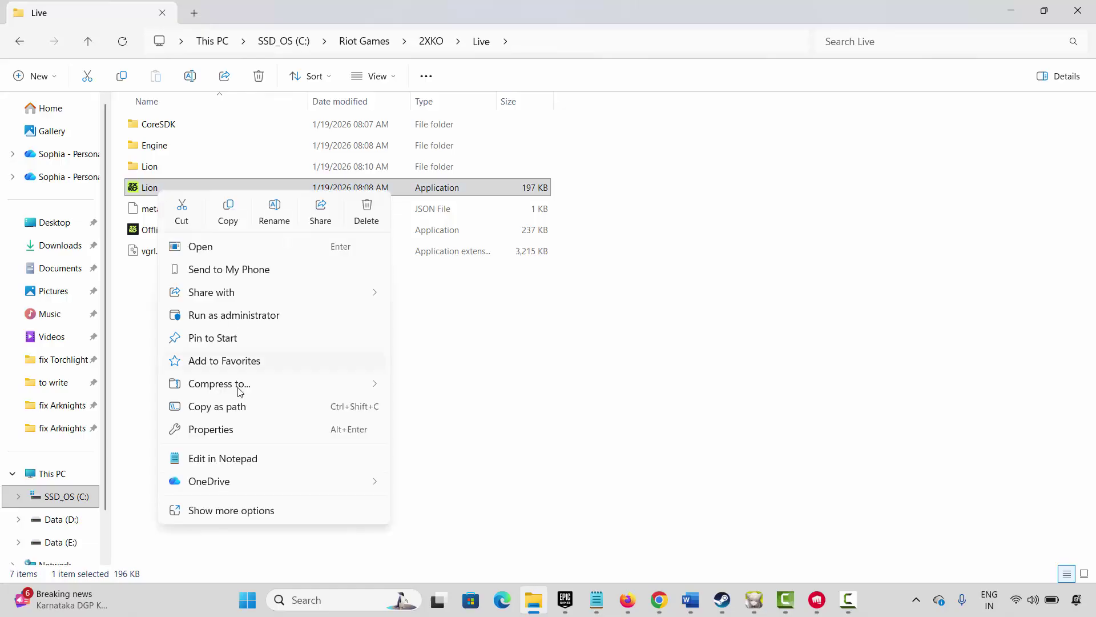
pyautogui.click(226, 434)
# Set the Lion application to run as administrator in Windows 8 compatibility mode with fullscreen optimizations disabled
pyautogui.click(278, 226)
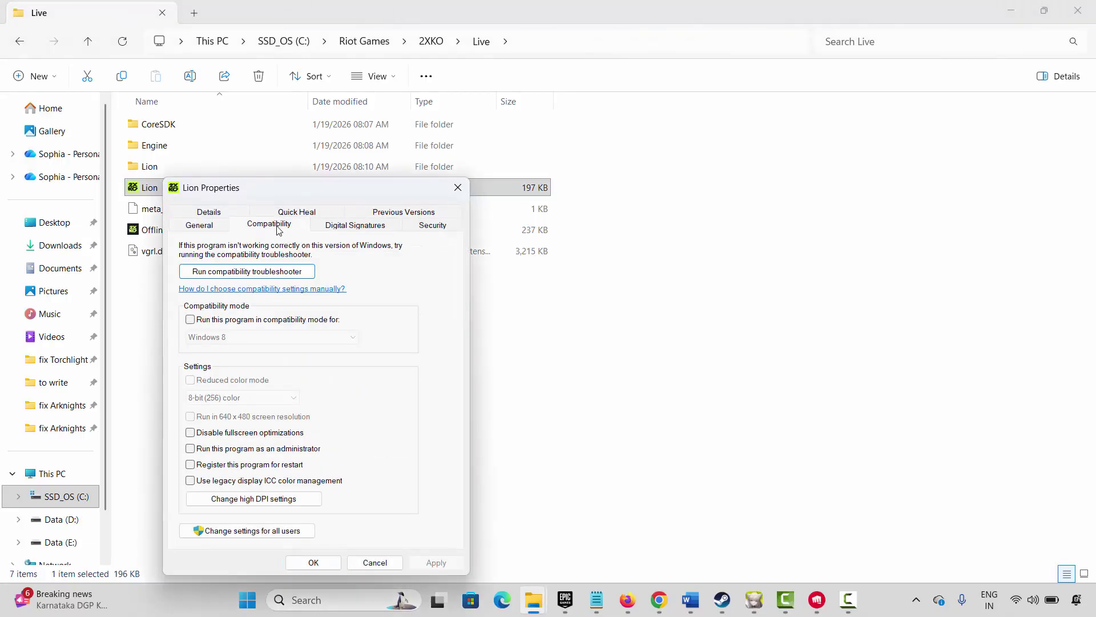
pyautogui.click(190, 449)
pyautogui.click(199, 322)
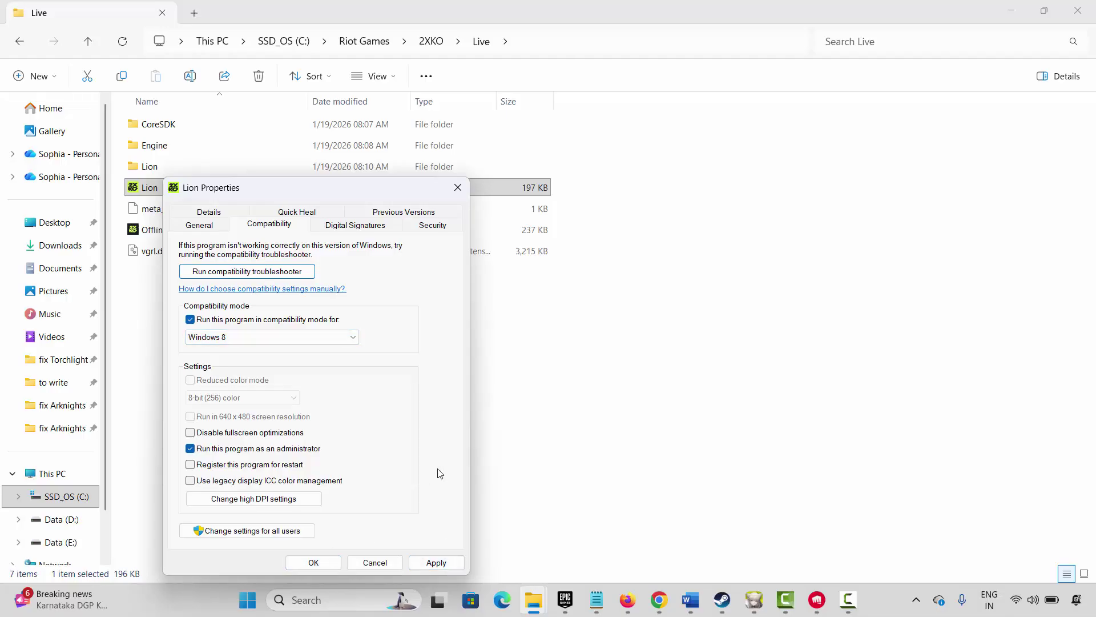
pyautogui.click(188, 434)
# Clear Lion's compatibility mode, fullscreen optimizations and administrator options, and close its properties without applying
pyautogui.click(209, 323)
pyautogui.click(277, 434)
pyautogui.click(287, 450)
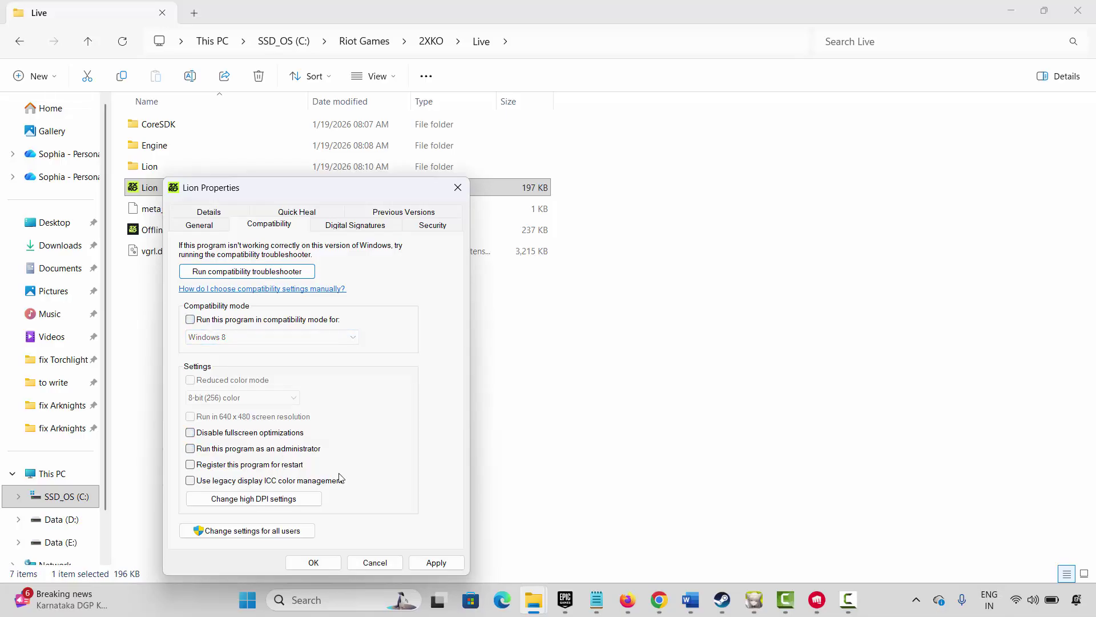
pyautogui.click(459, 188)
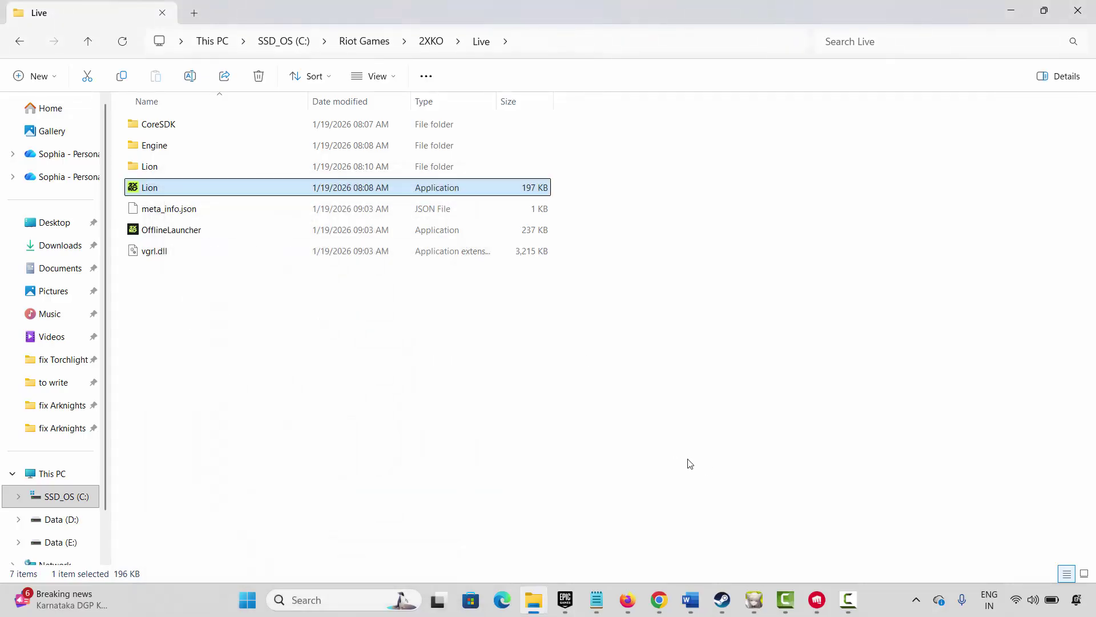
# Switch back to the Word document and read the Method 5 instructions for running Lion-Win64-Shipping as administrator
pyautogui.click(688, 609)
pyautogui.click(622, 540)
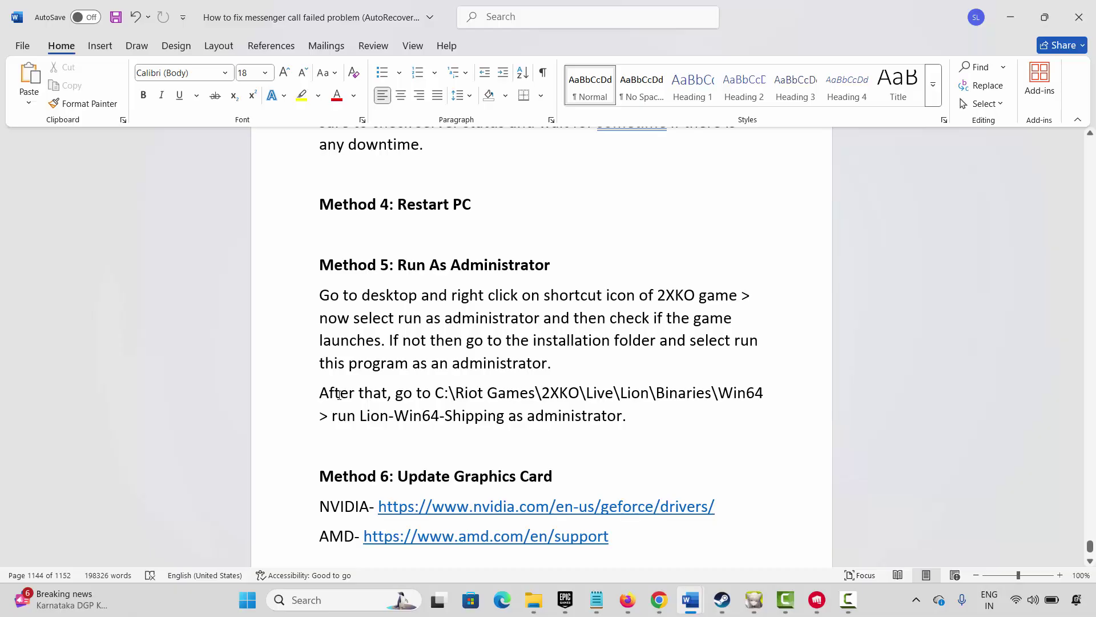
pyautogui.moveTo(338, 395); pyautogui.dragTo(627, 417)
pyautogui.click(504, 416)
# Switch to File Explorer and go from the Live folder to Lion\Binaries\Win64
pyautogui.click(536, 596)
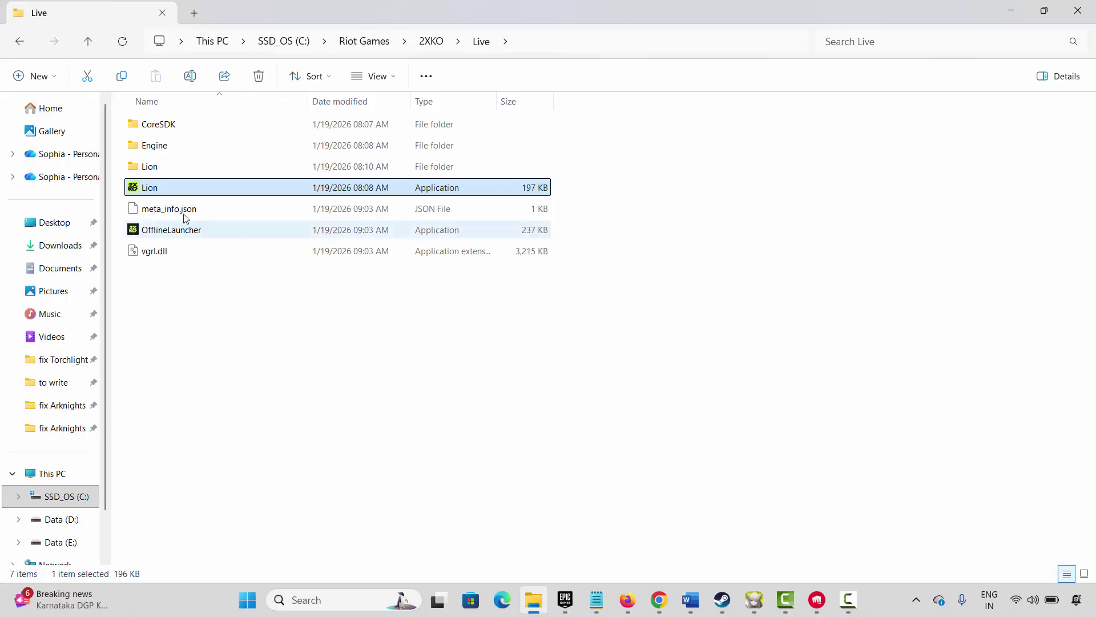
pyautogui.doubleClick(153, 171)
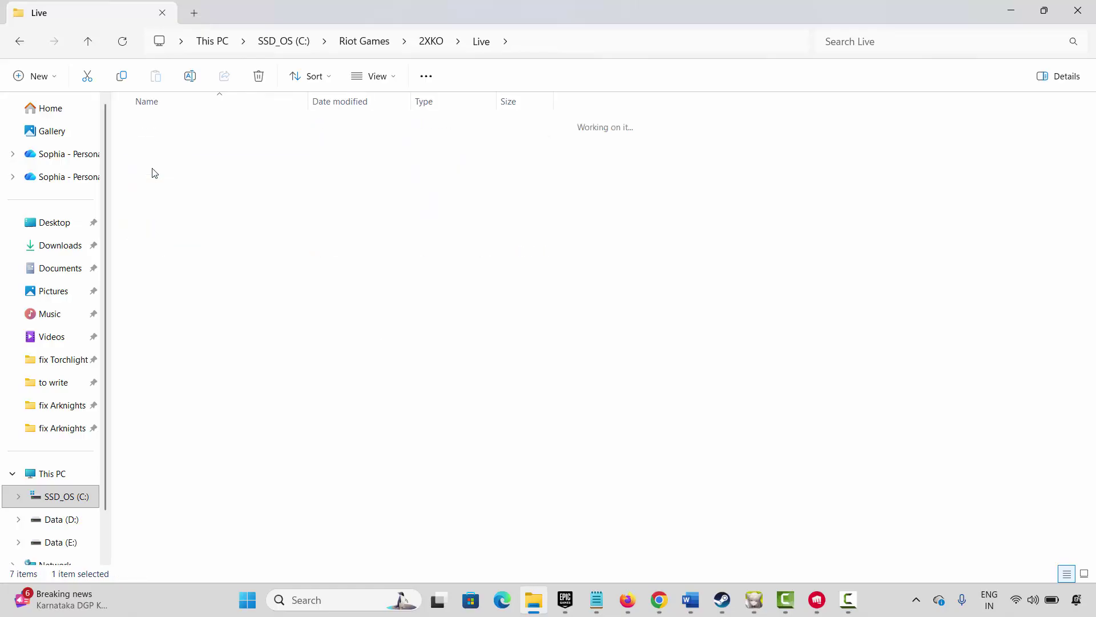
pyautogui.doubleClick(155, 125)
pyautogui.doubleClick(155, 124)
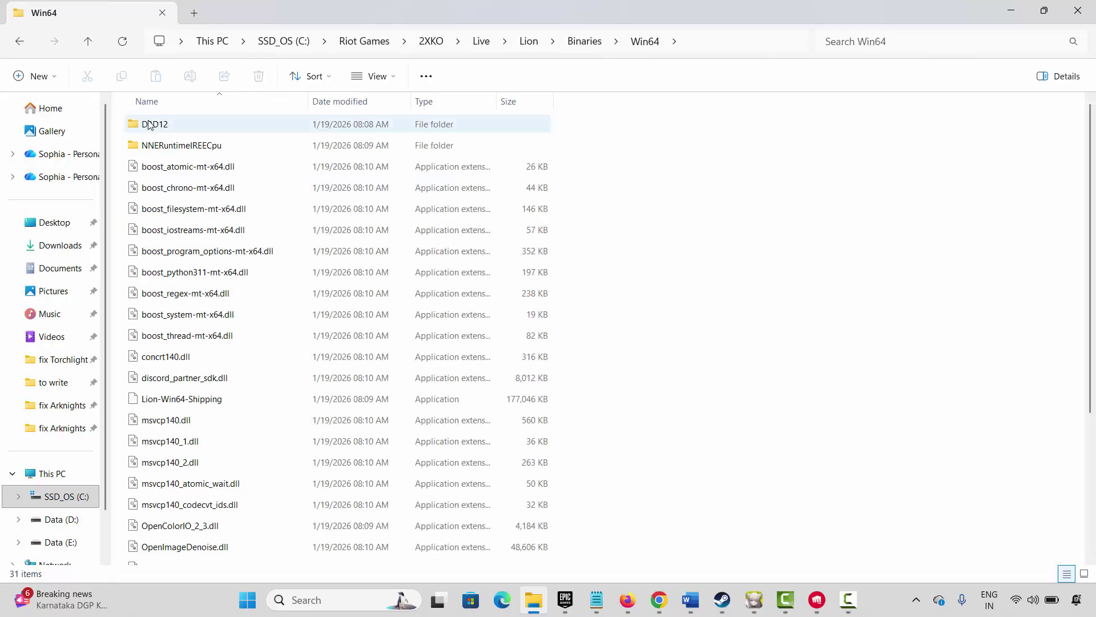
# Open the compatibility properties of Lion-Win64-Shipping and enable running it as administrator
pyautogui.click(180, 403)
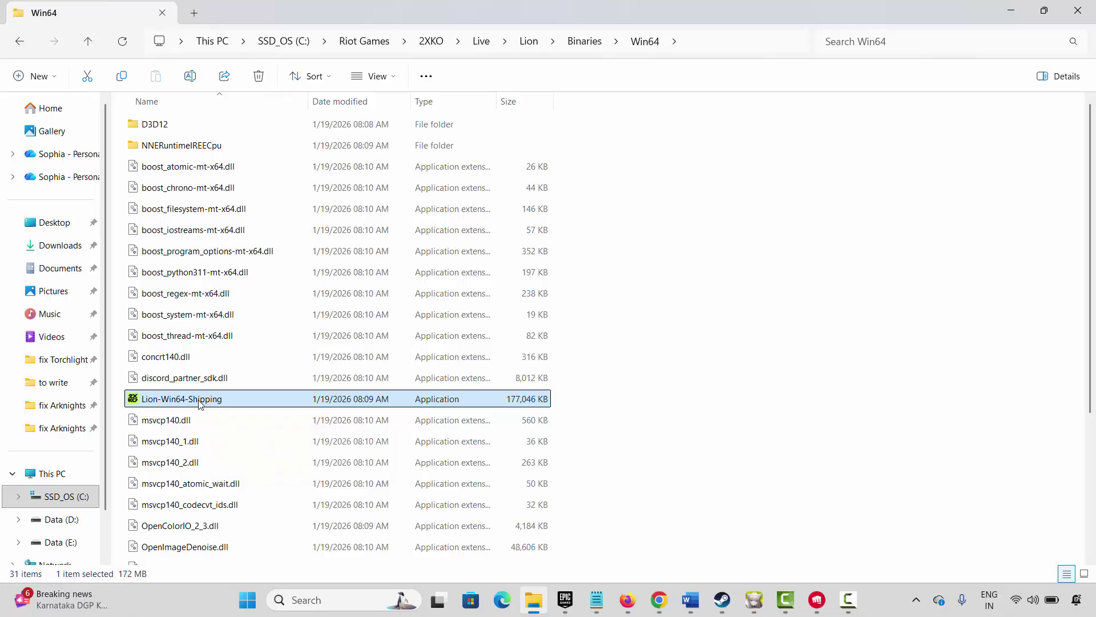
pyautogui.rightClick(200, 404)
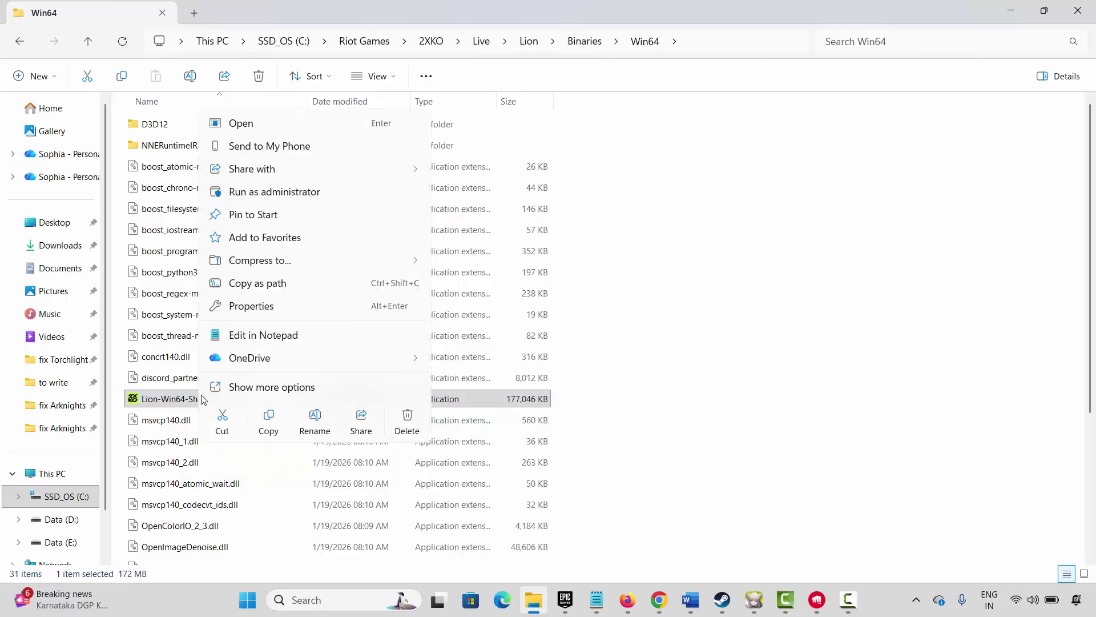
pyautogui.click(264, 307)
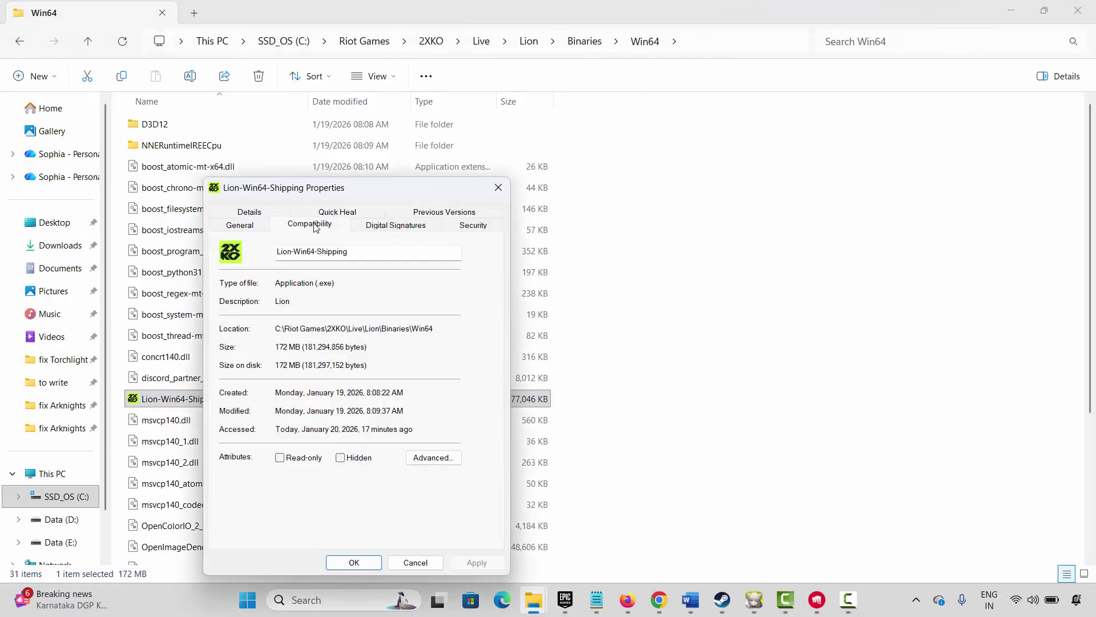
pyautogui.click(311, 226)
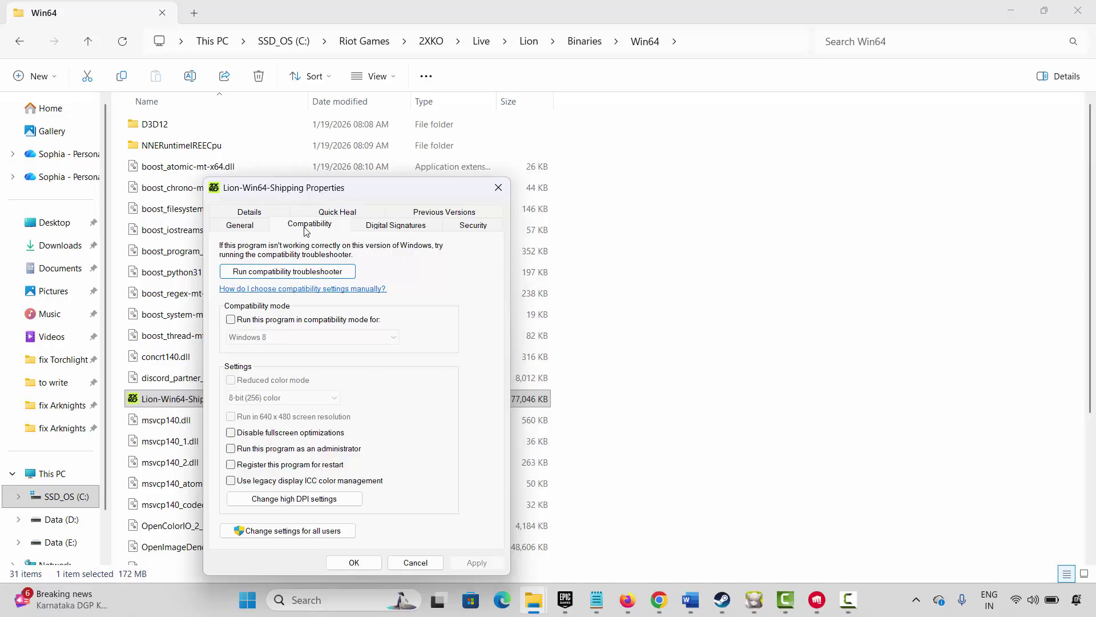
pyautogui.click(231, 450)
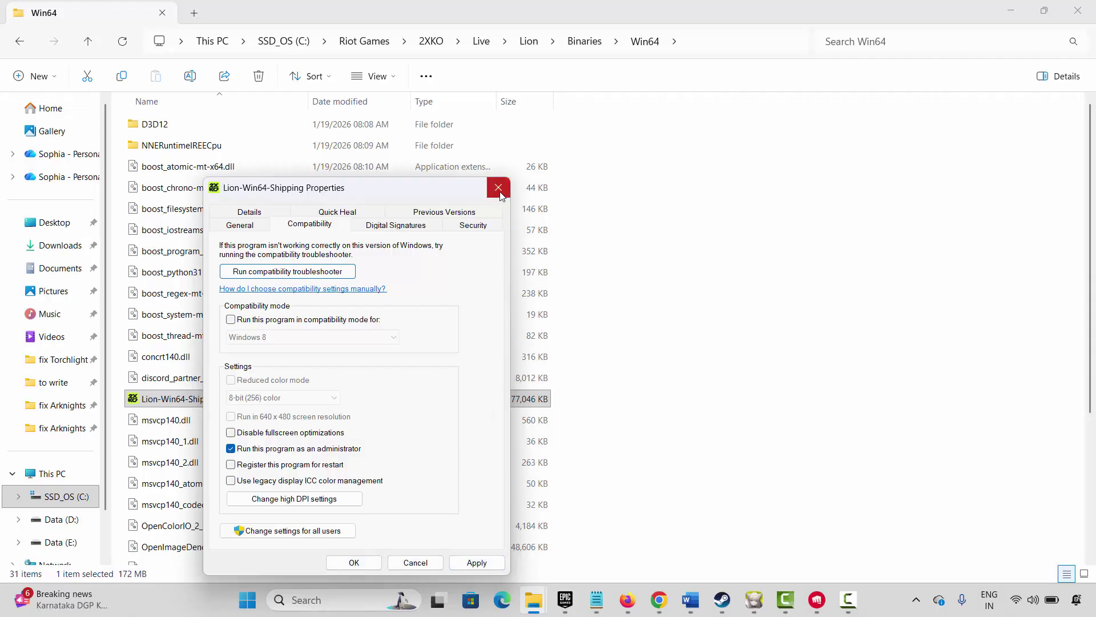
# Toggle disabling fullscreen optimizations on and off, clear the administrator option, and apply the Lion-Win64-Shipping properties
pyautogui.click(258, 434)
pyautogui.click(310, 432)
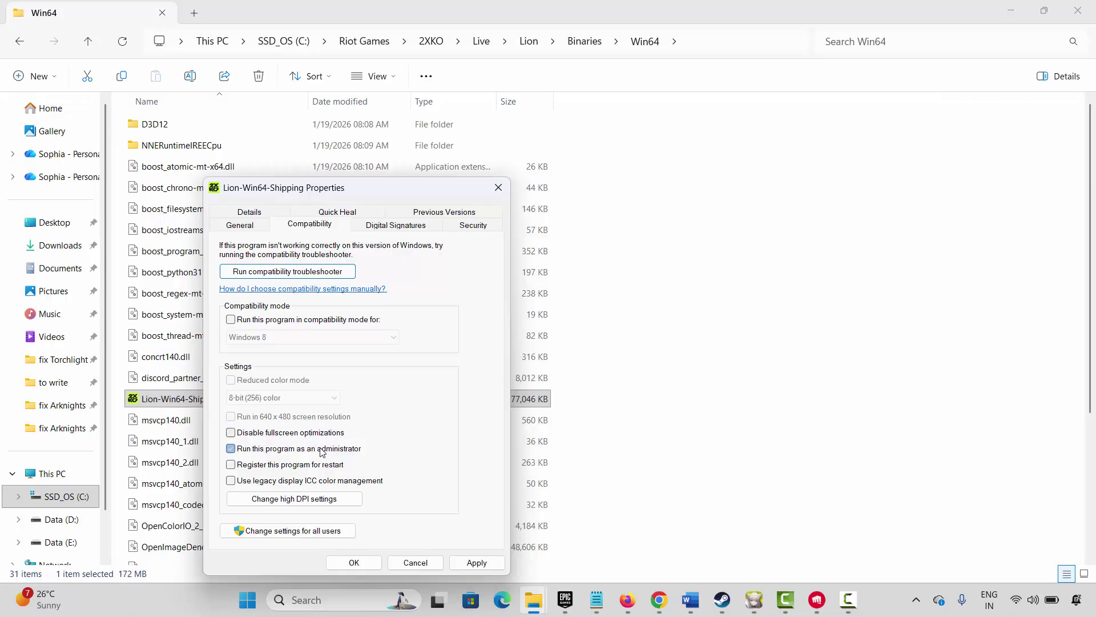
pyautogui.click(321, 448)
pyautogui.click(476, 563)
pyautogui.click(354, 562)
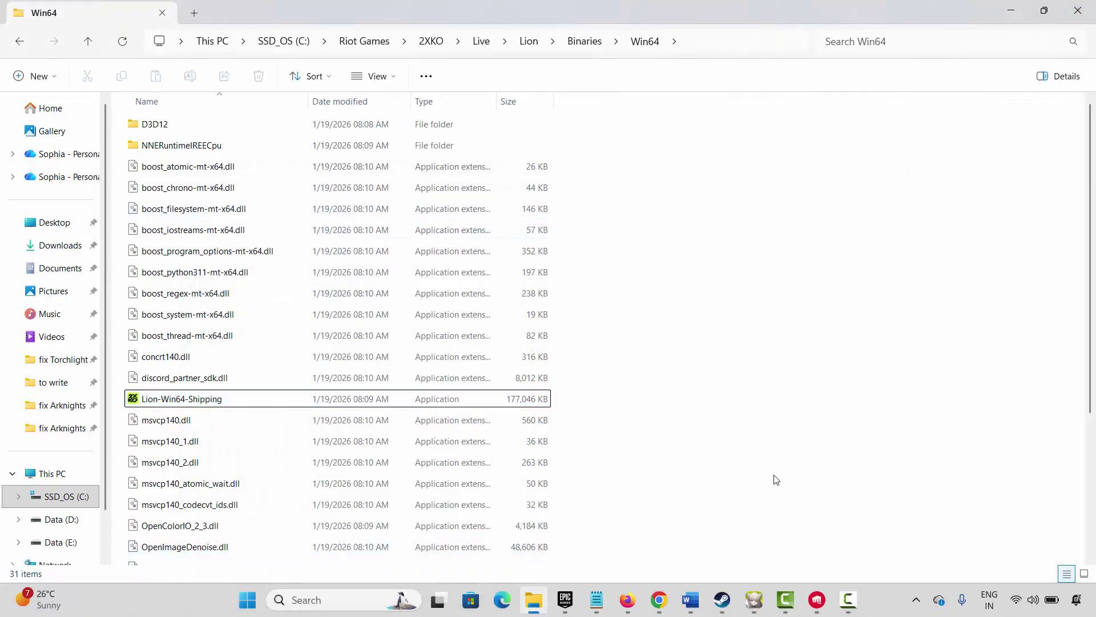
# Return to the Word document and highlight the "Method 6: Update Graphics Card" heading
pyautogui.click(690, 605)
pyautogui.click(640, 554)
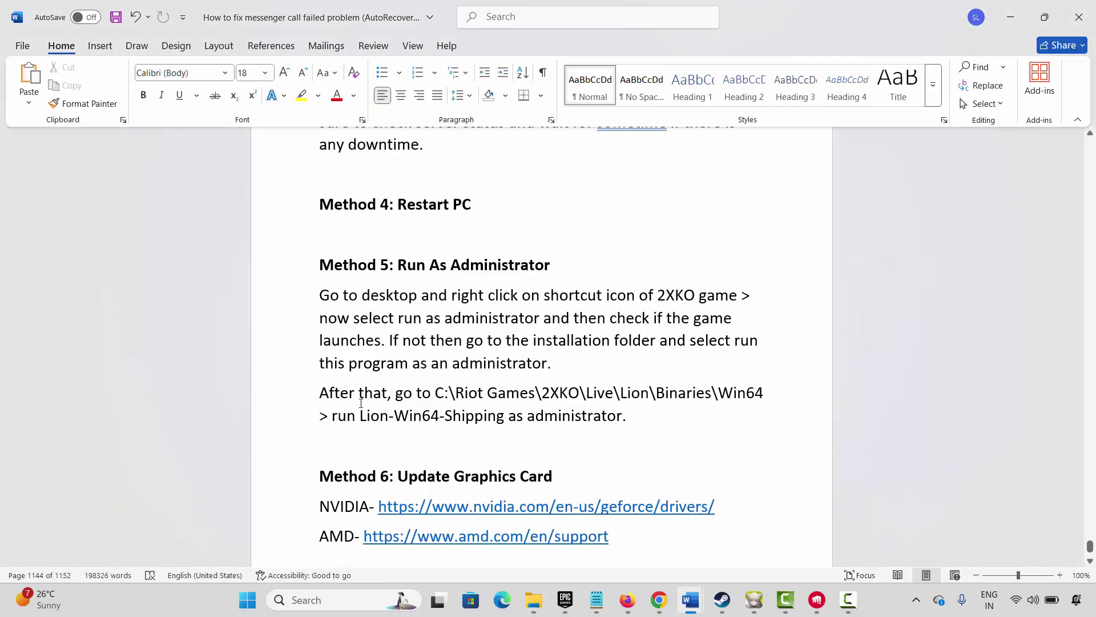
pyautogui.scroll(-1, 354, 401)
pyautogui.click(289, 411)
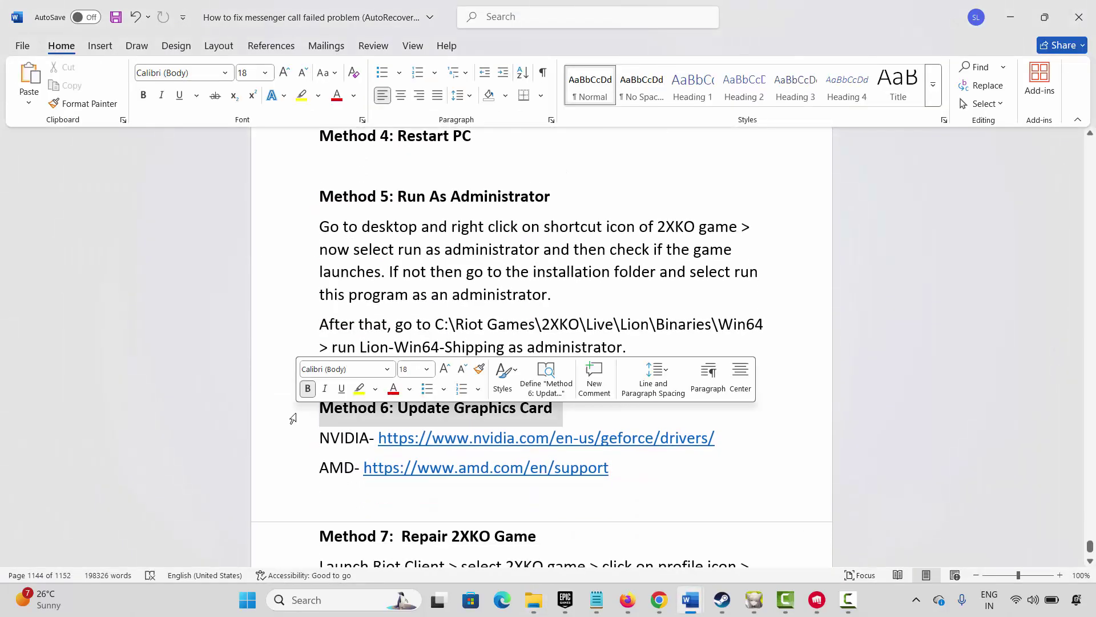
# Search automatically for an updated Intel(R) UHD Graphics driver in Device Manager, and close the wizard and Device Manager
pyautogui.click(297, 600)
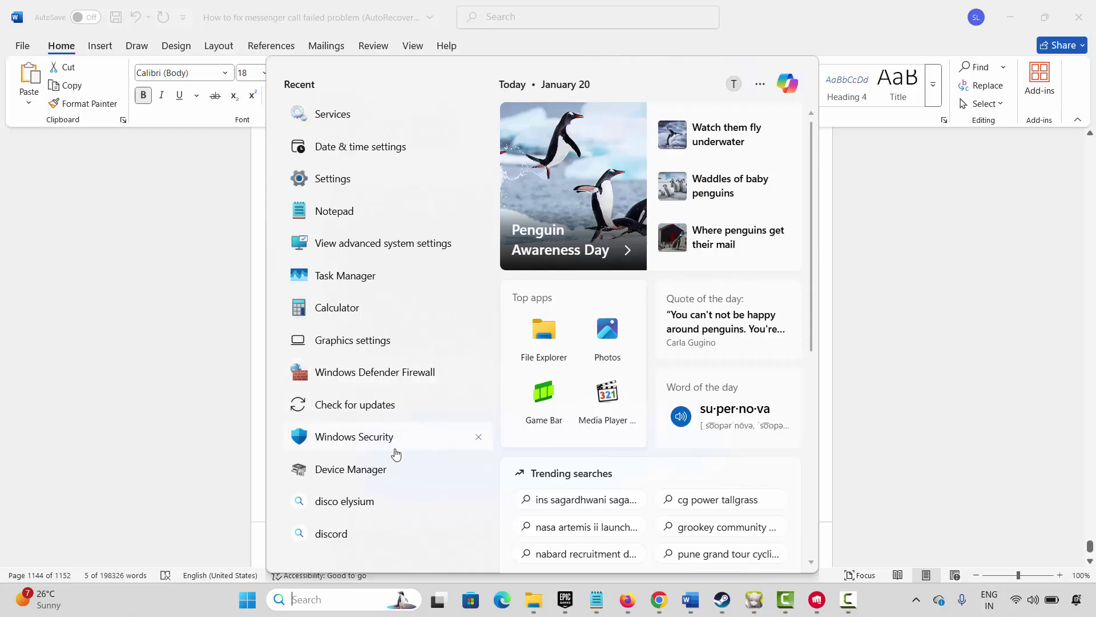
pyautogui.click(377, 482)
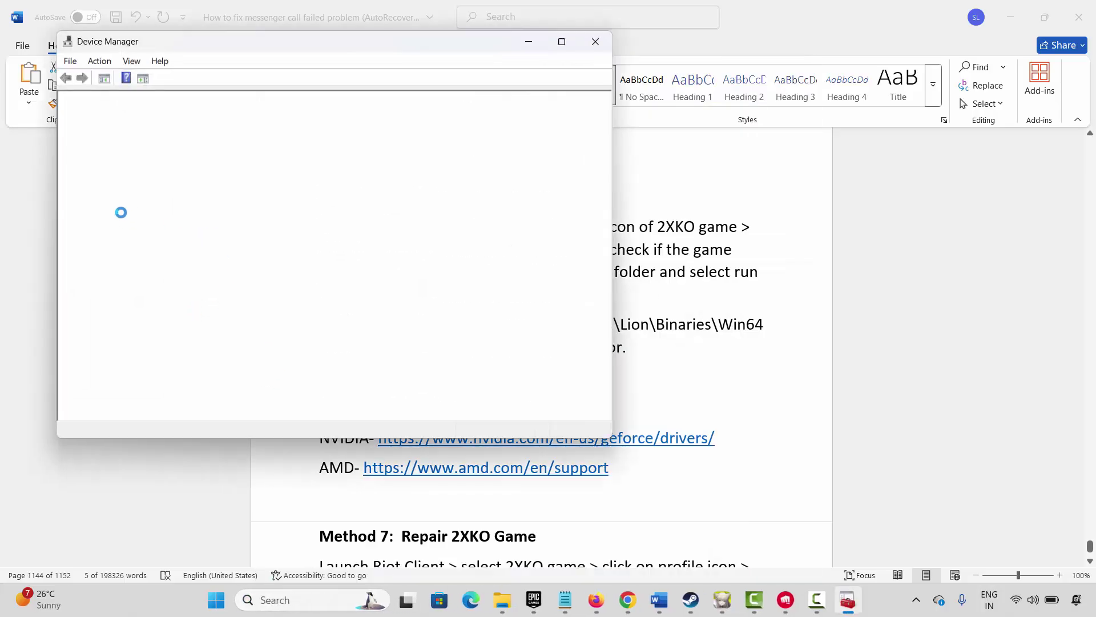
pyautogui.click(80, 202)
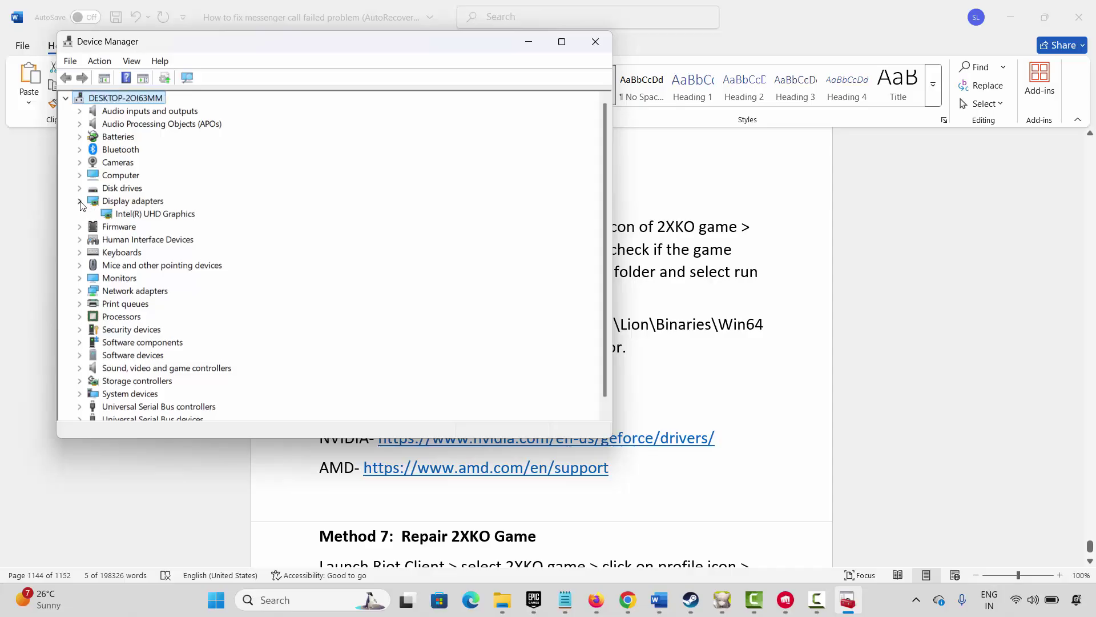
pyautogui.rightClick(154, 216)
pyautogui.click(193, 223)
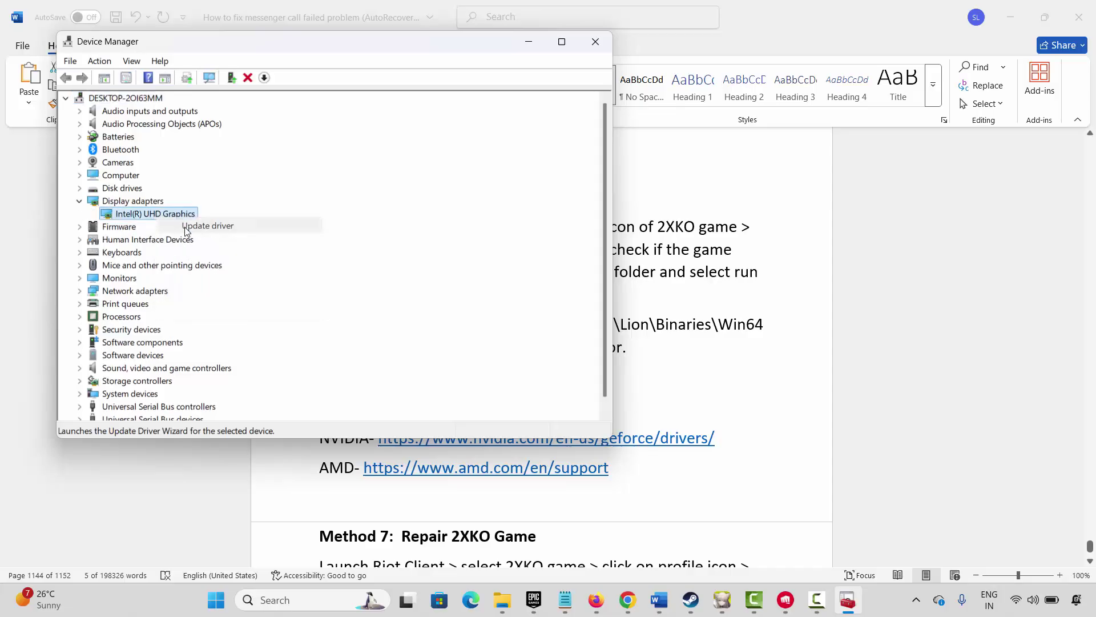
pyautogui.click(275, 214)
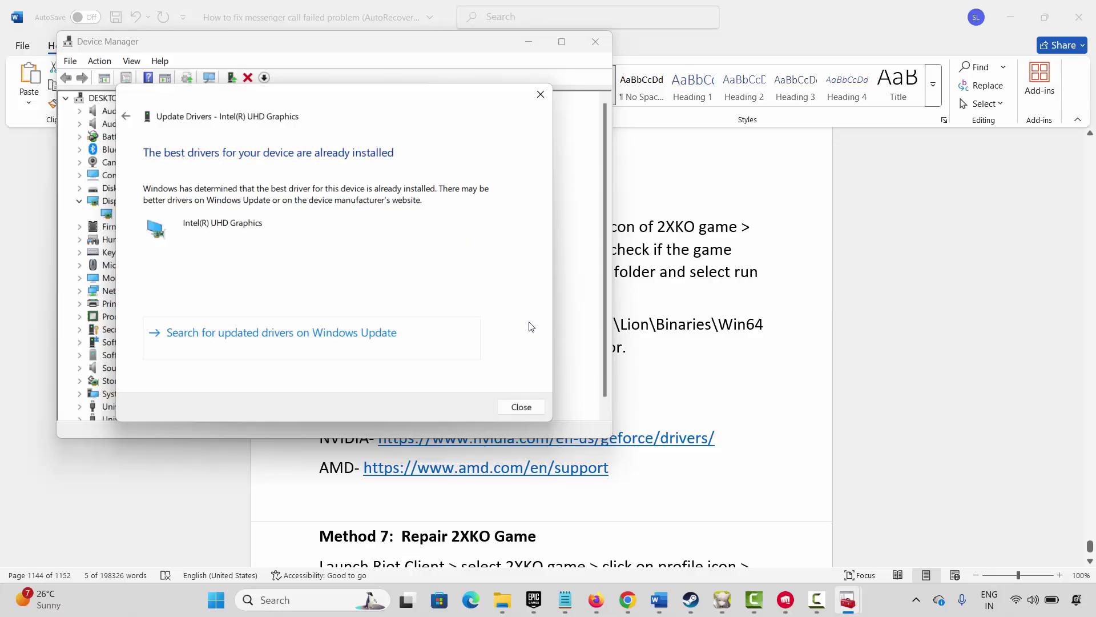
pyautogui.click(521, 406)
pyautogui.click(595, 41)
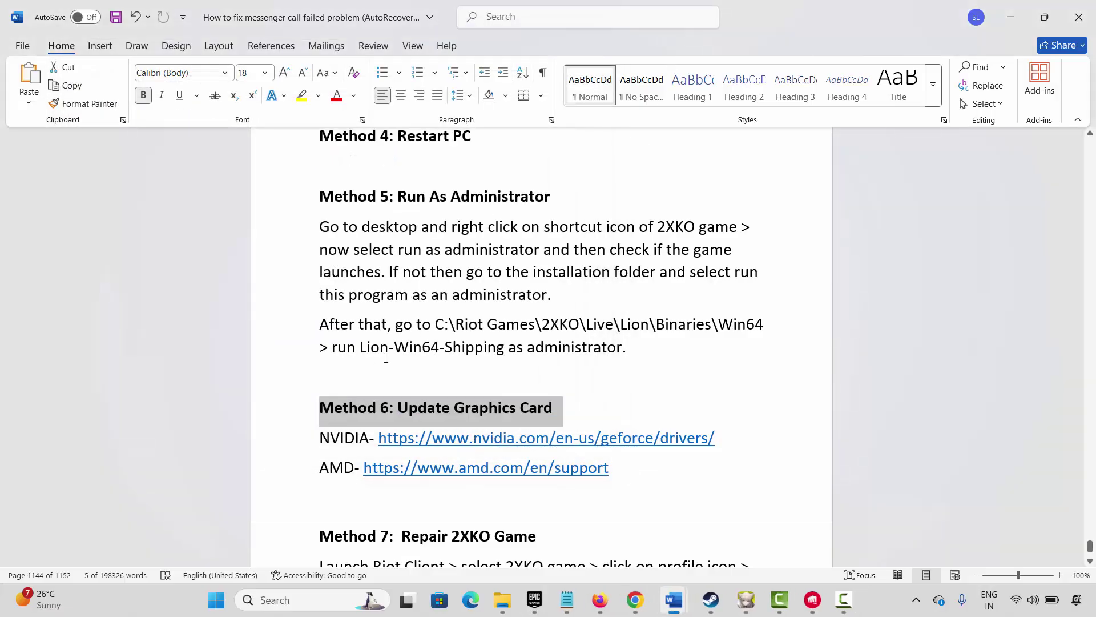
# Review the NVIDIA and AMD driver links in the document and read the "Method 7: Repair 2XKO Game" instructions
pyautogui.moveTo(337, 437); pyautogui.dragTo(344, 460)
pyautogui.click(351, 371)
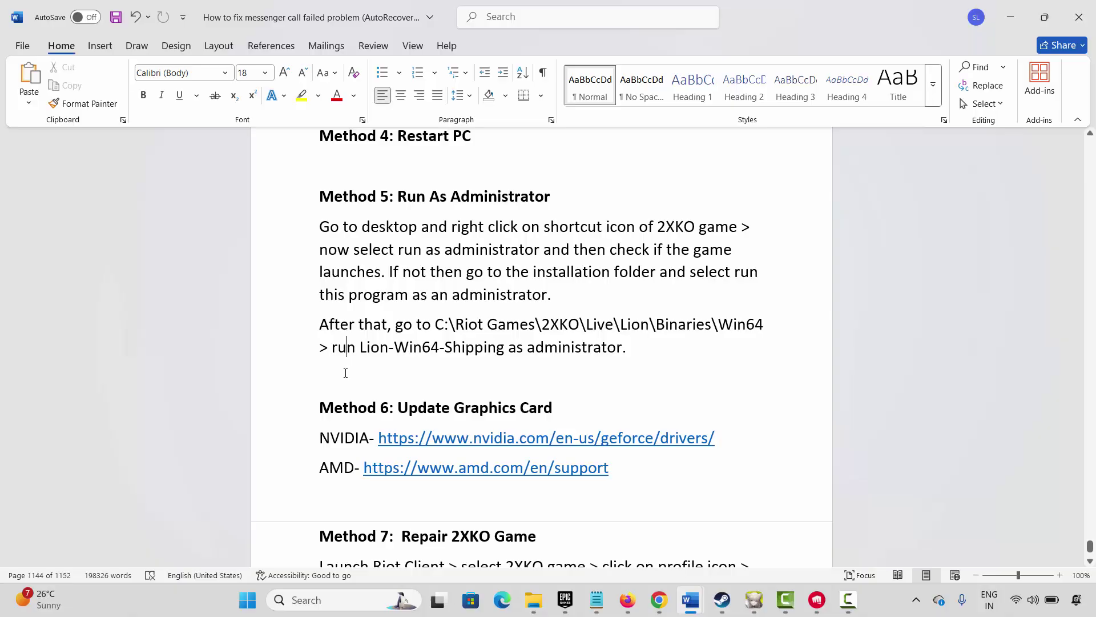
pyautogui.scroll(-5, 337, 414)
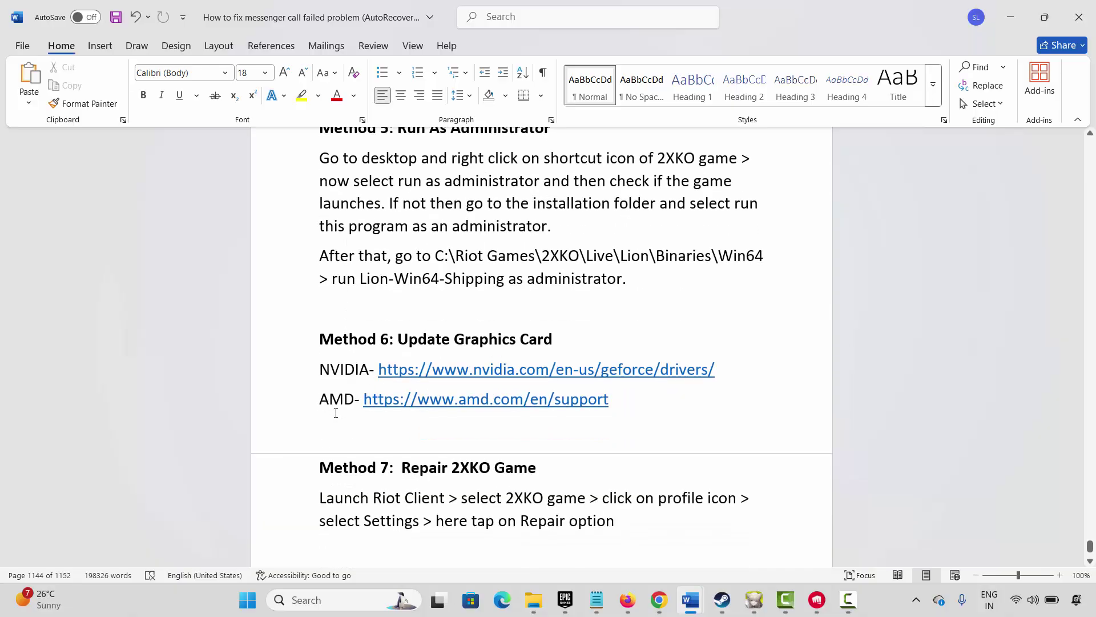
pyautogui.click(285, 404)
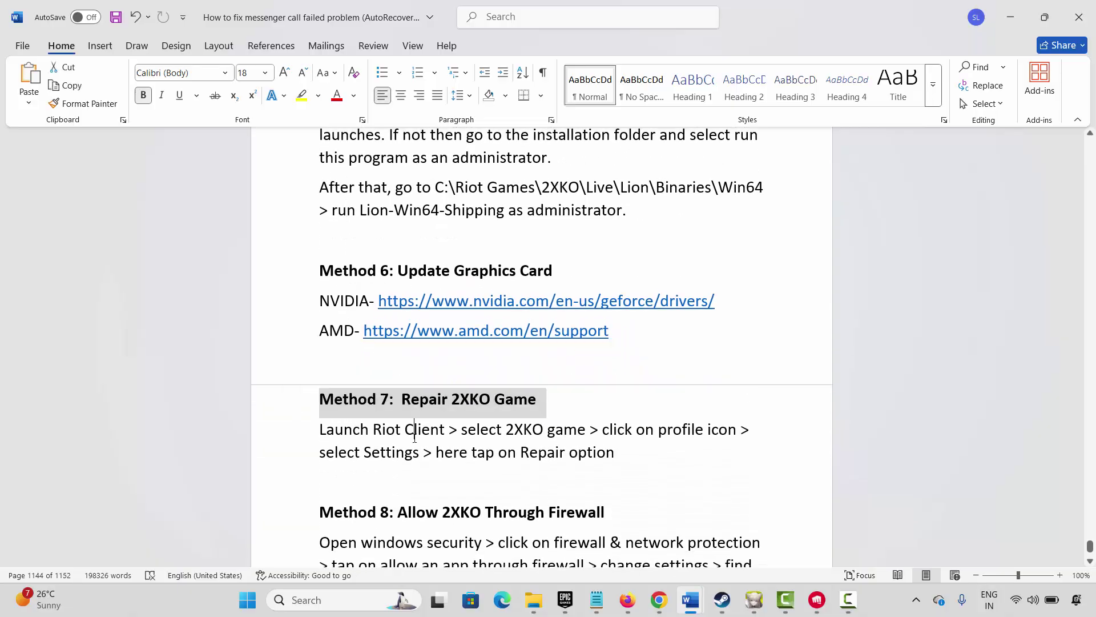
pyautogui.click(413, 429)
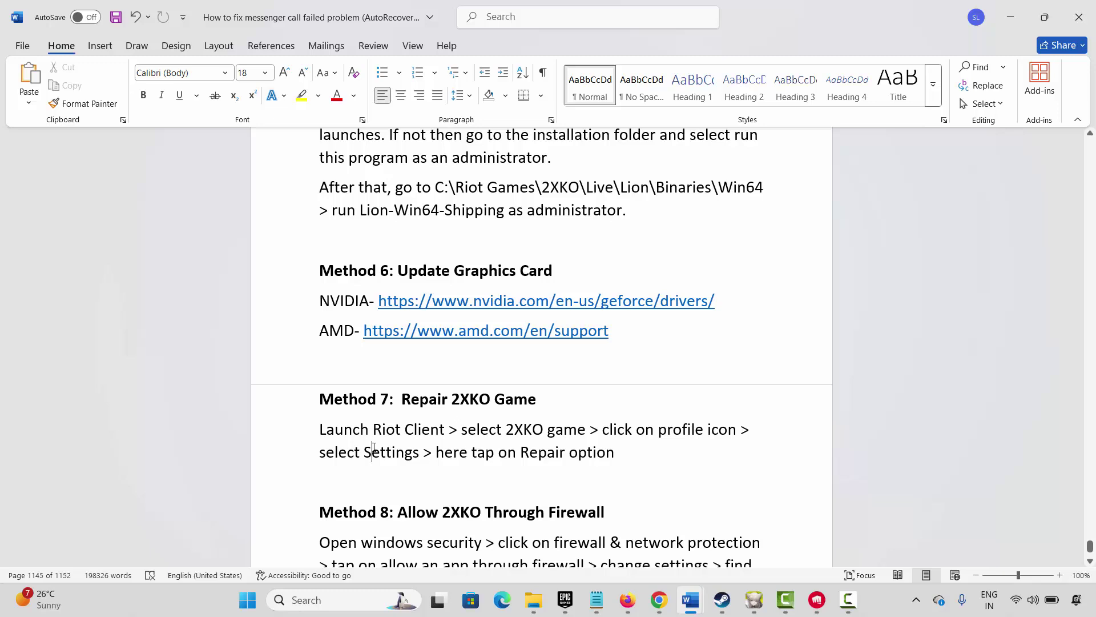
pyautogui.moveTo(333, 436); pyautogui.dragTo(545, 434)
pyautogui.click(549, 459)
# Switch to the Riot Client, view the Repair option in the 2XKO settings and close the settings without repairing
pyautogui.click(817, 601)
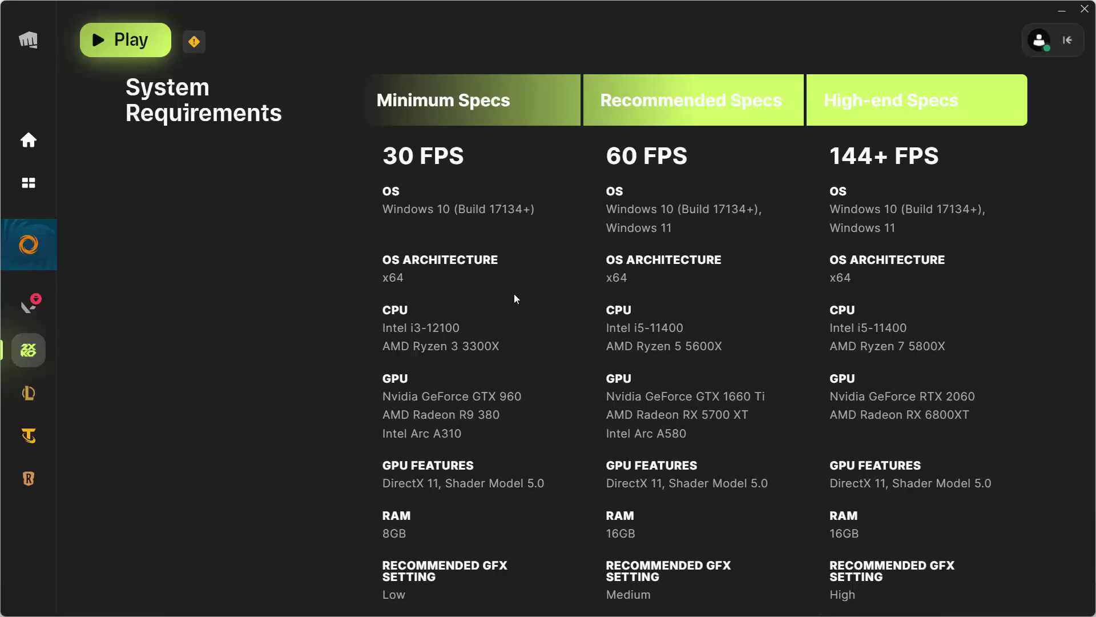
pyautogui.scroll(5, 342, 293)
pyautogui.scroll(8, 404, 294)
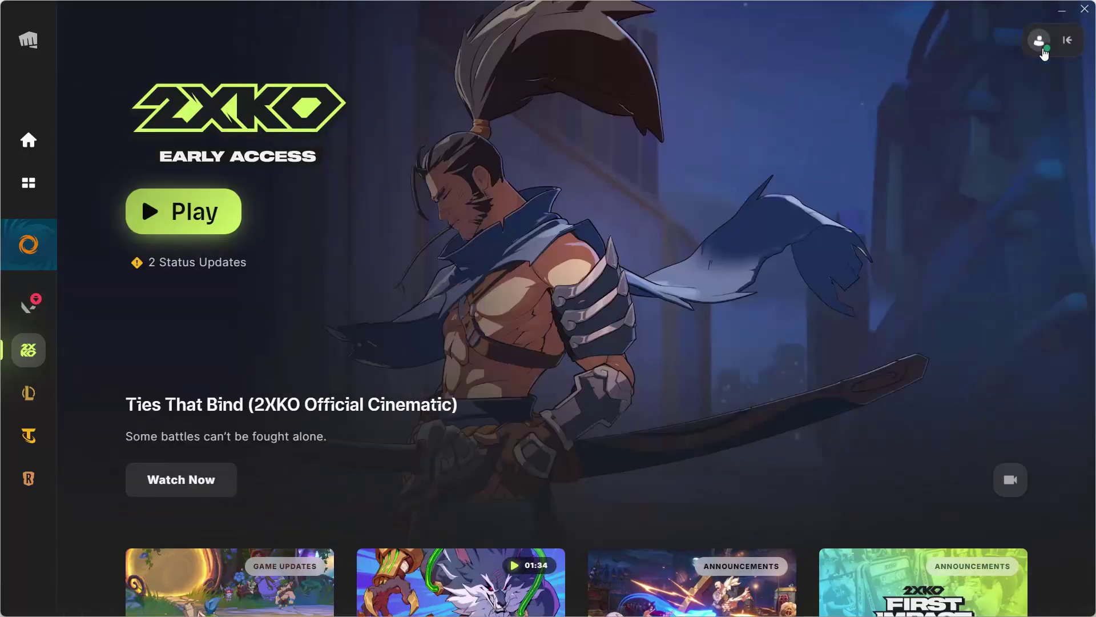
pyautogui.click(1039, 41)
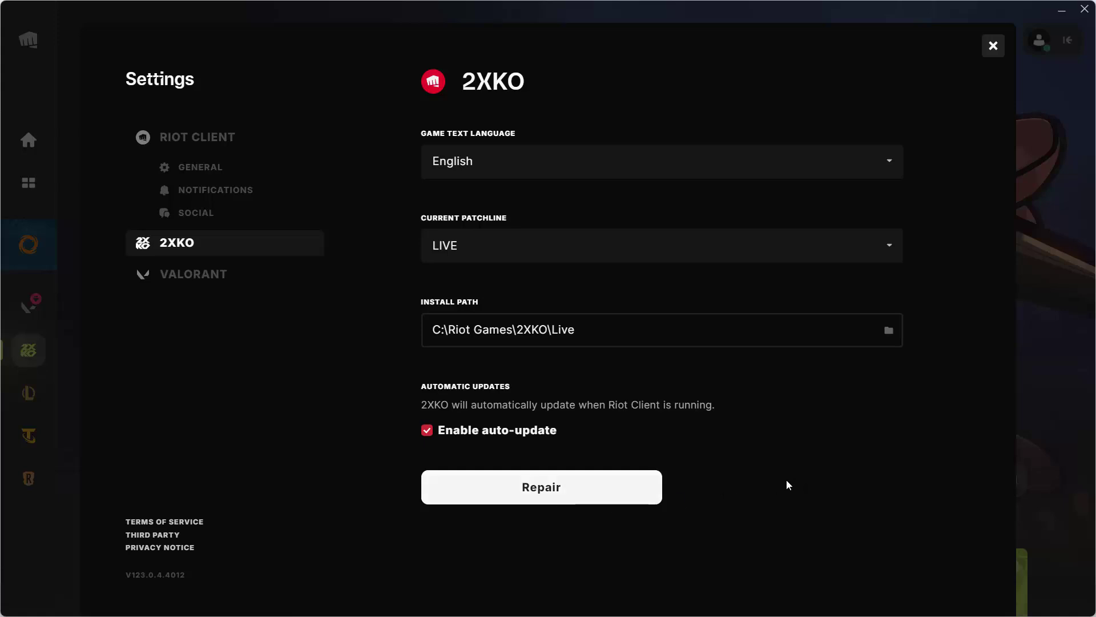
pyautogui.click(993, 45)
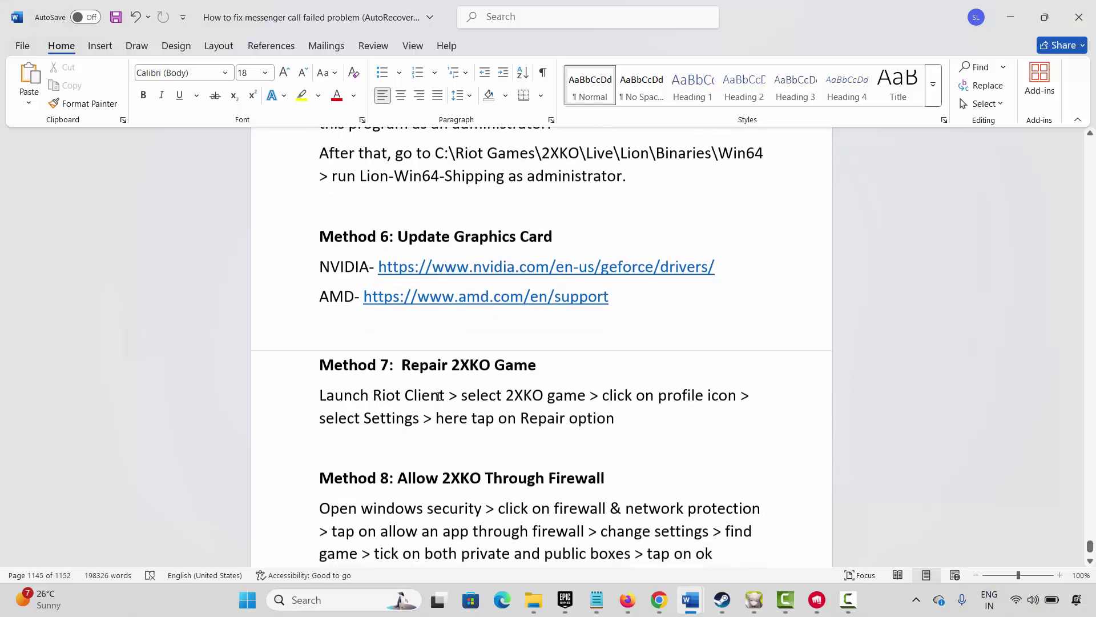
# Go to the "Method 8: Allow 2XKO Through Firewall" section of the Word document and highlight its heading
pyautogui.scroll(-1, 429, 397)
pyautogui.scroll(-1, 428, 397)
pyautogui.click(300, 376)
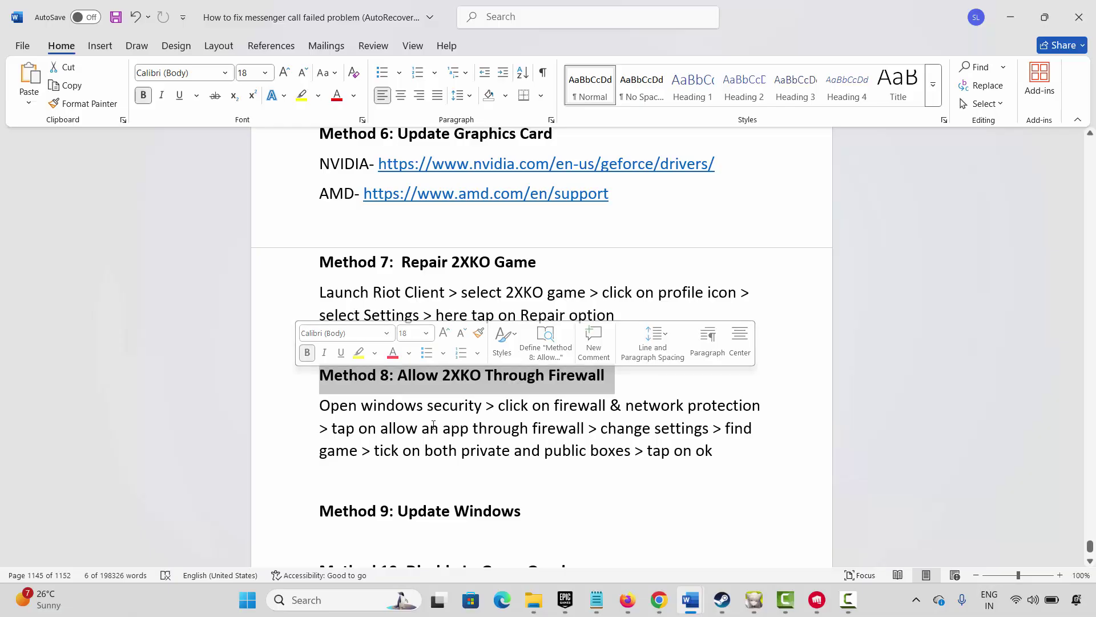
# Open Windows Security and go to Firewall & network protection
pyautogui.click(313, 599)
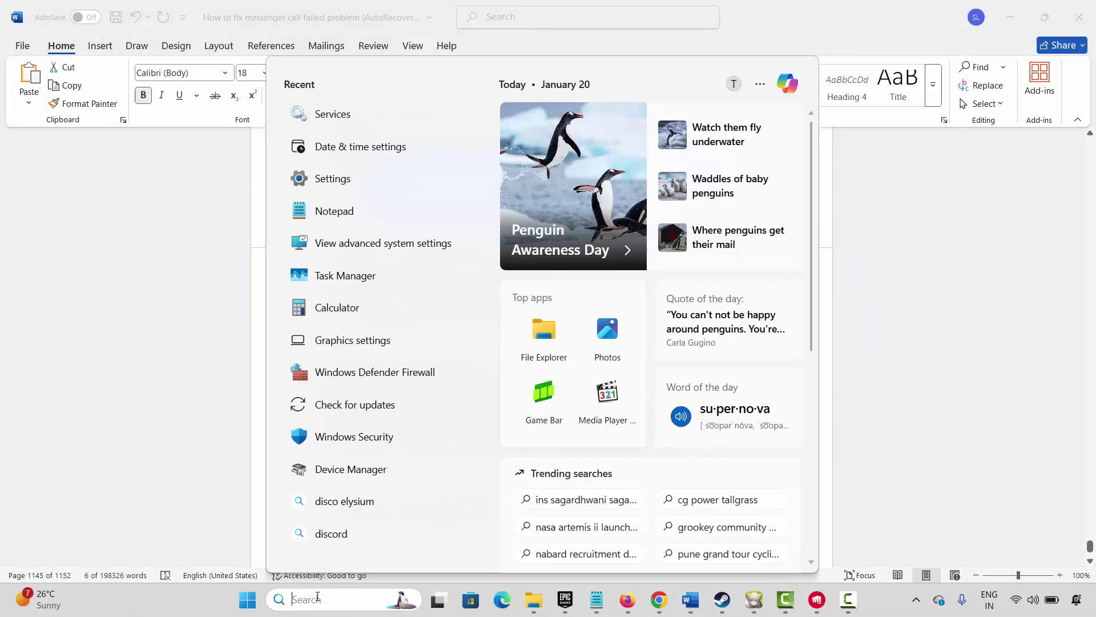
pyautogui.click(342, 444)
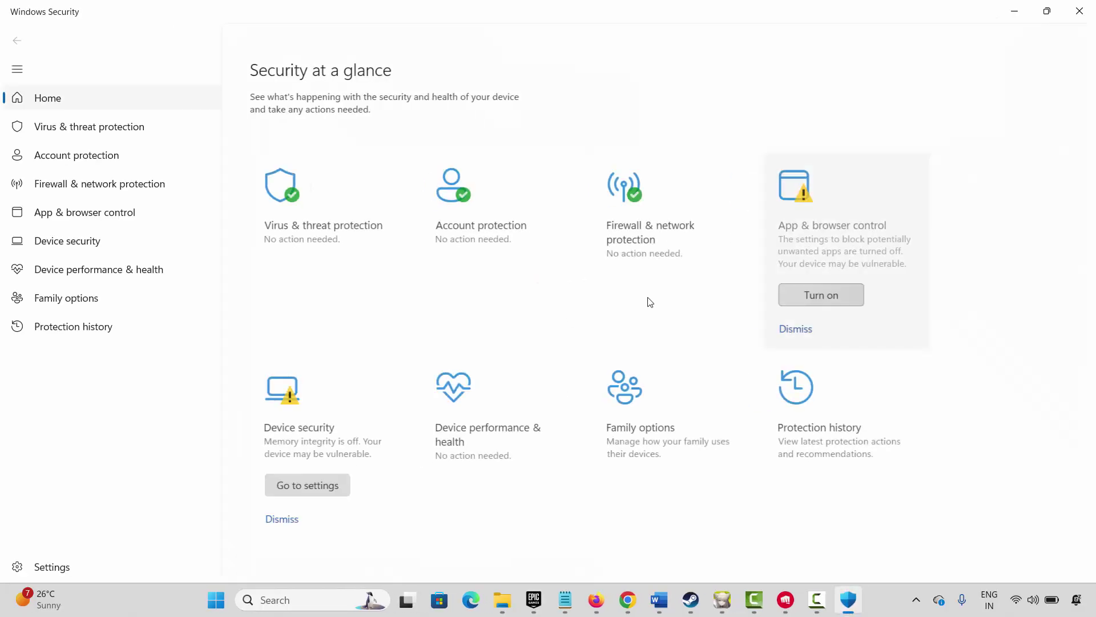
pyautogui.click(653, 243)
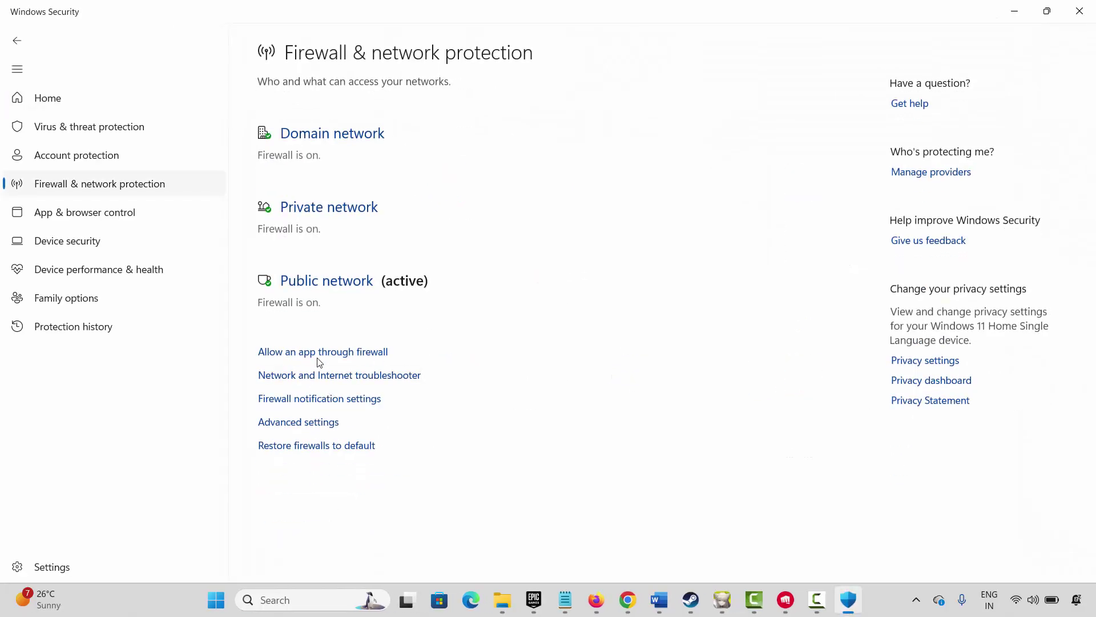
# Open the list of apps allowed through the firewall, enable changing its settings and select the Lion entry
pyautogui.click(317, 354)
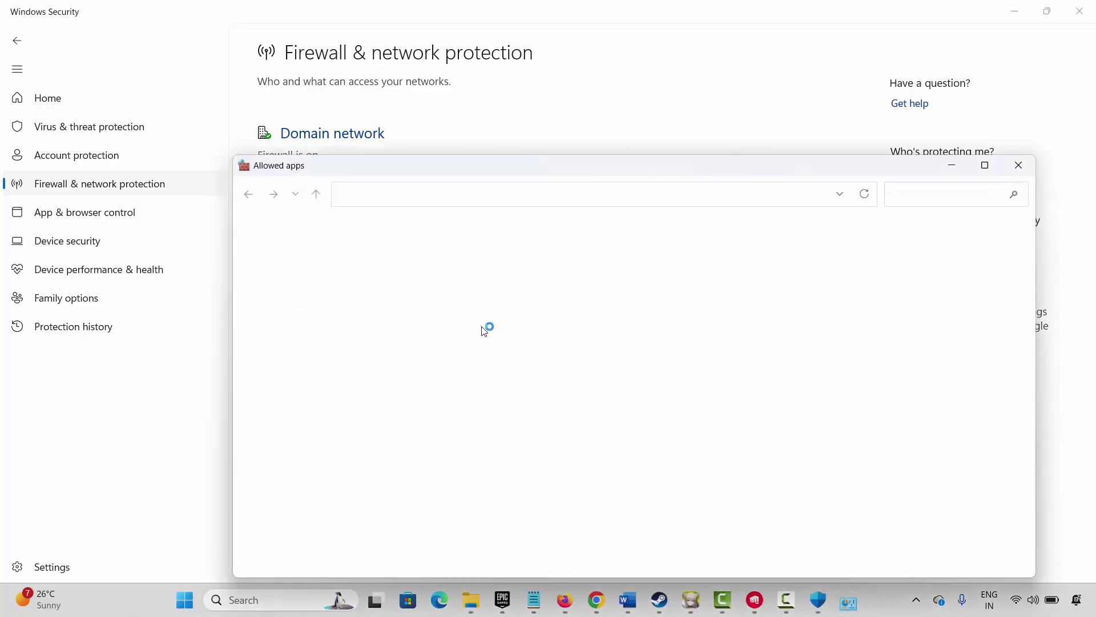
pyautogui.click(788, 271)
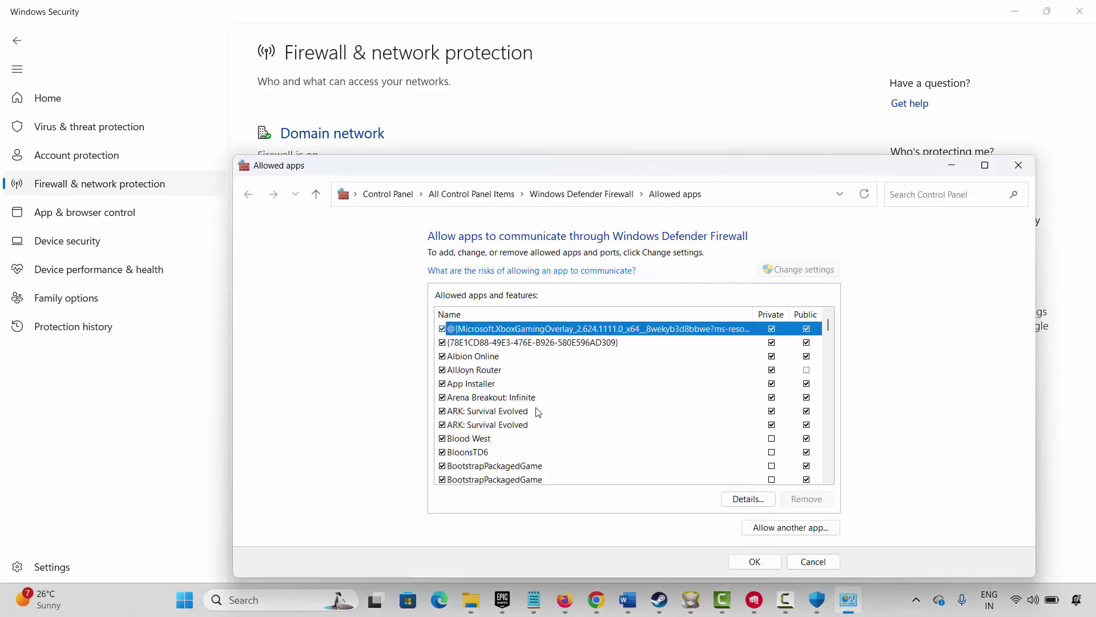
pyautogui.scroll(-10, 514, 423)
pyautogui.scroll(-3, 510, 435)
pyautogui.scroll(10, 511, 440)
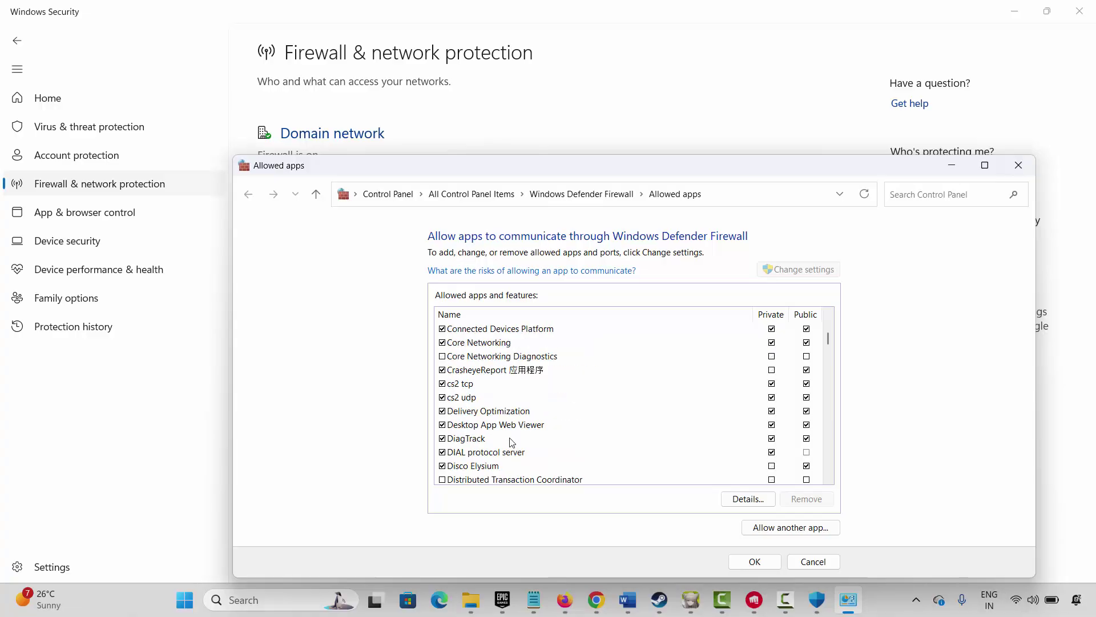
pyautogui.scroll(-8, 512, 445)
pyautogui.scroll(-9, 512, 444)
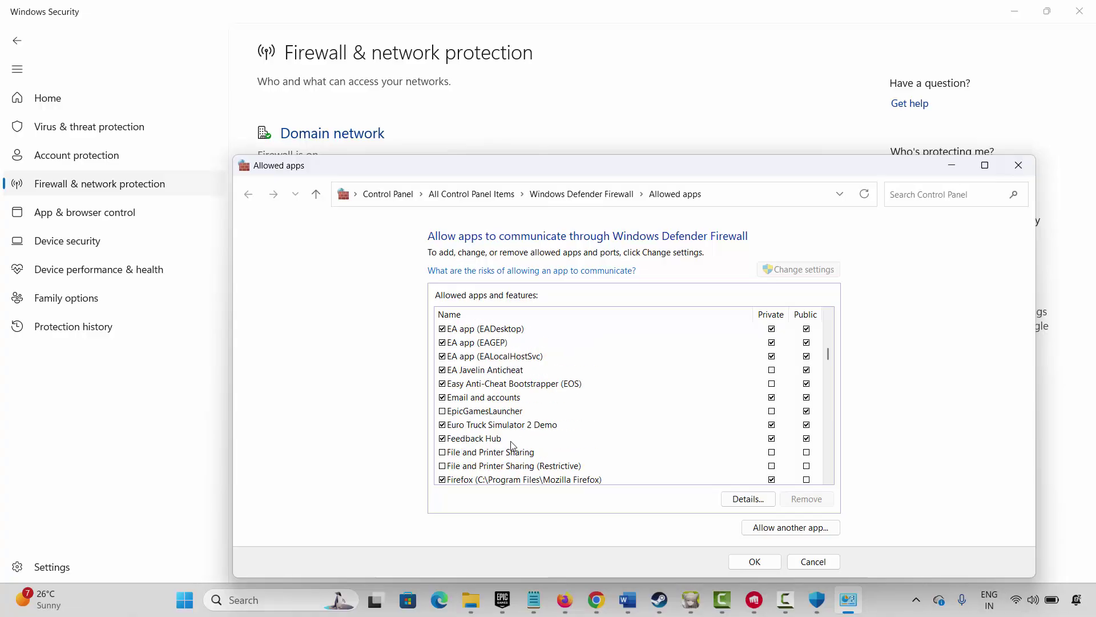
pyautogui.scroll(-2, 514, 448)
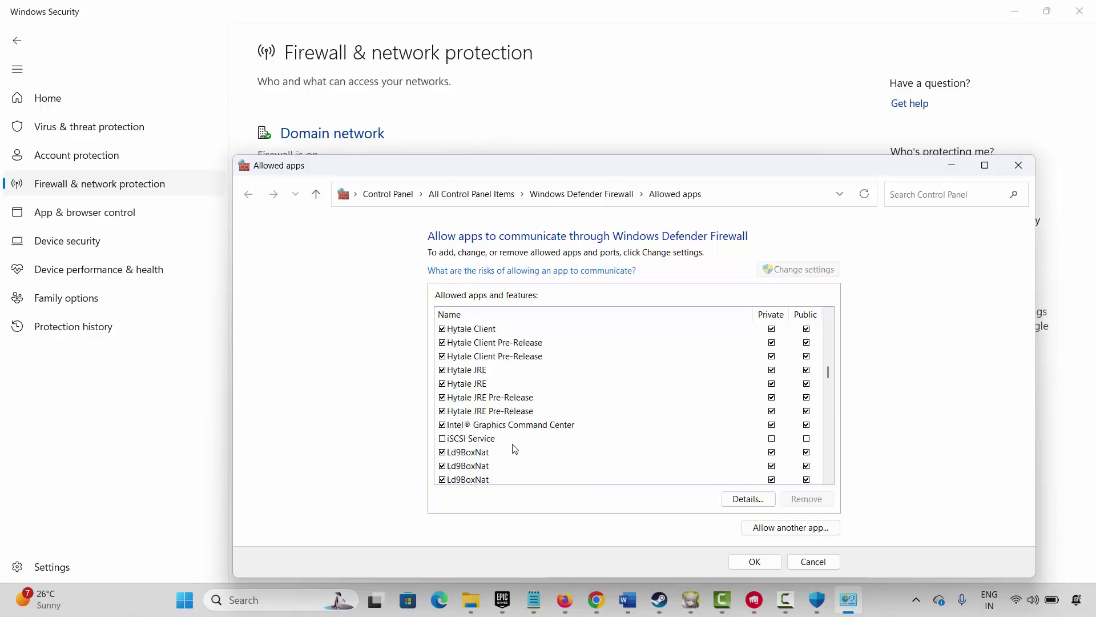
pyautogui.scroll(-5, 514, 449)
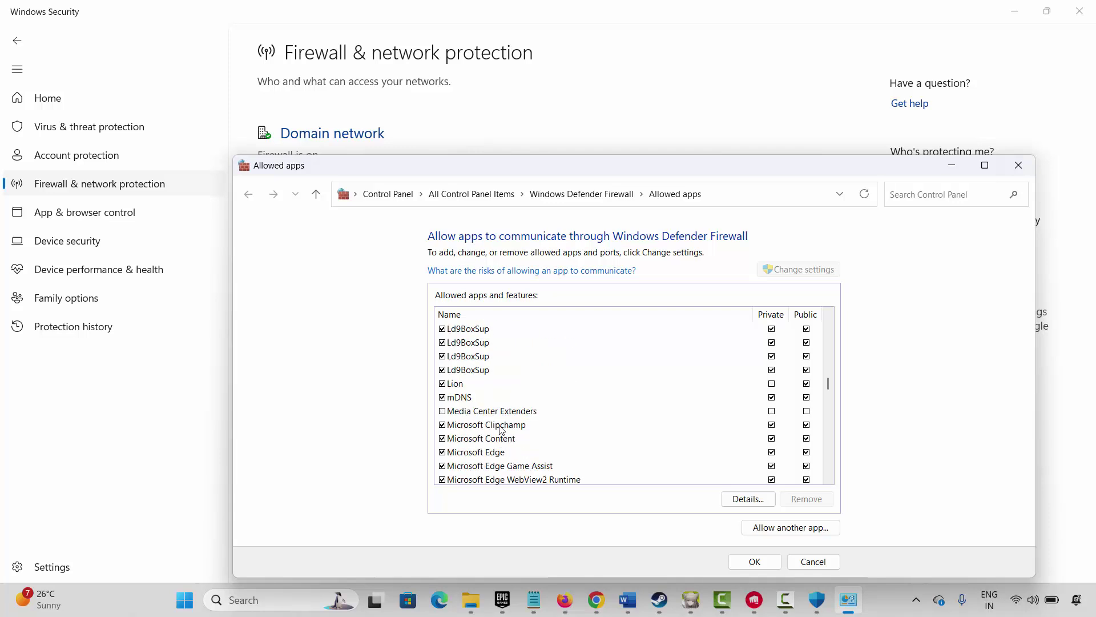
pyautogui.click(463, 386)
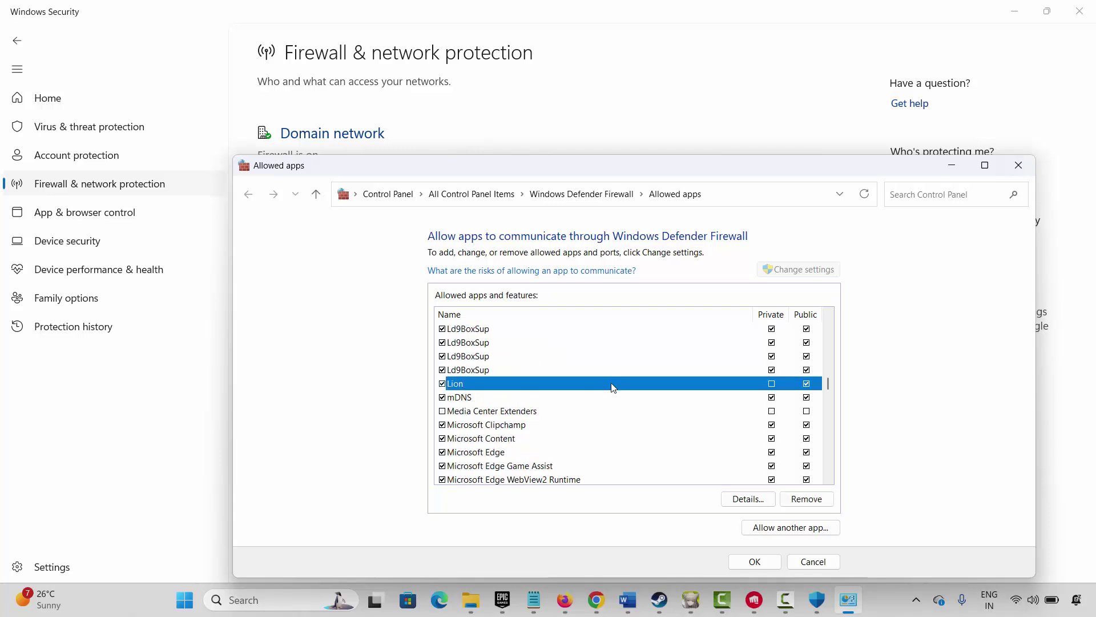
# Browse to the Lion application in the 2XKO Live folder as another app to allow, and cancel without adding it
pyautogui.click(788, 524)
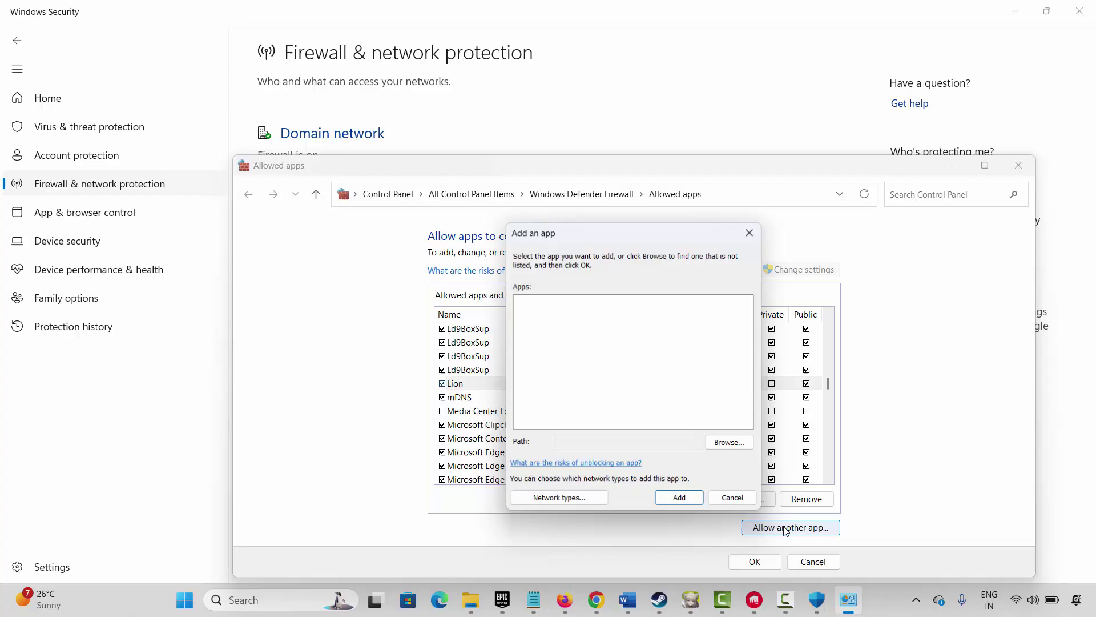
pyautogui.click(725, 447)
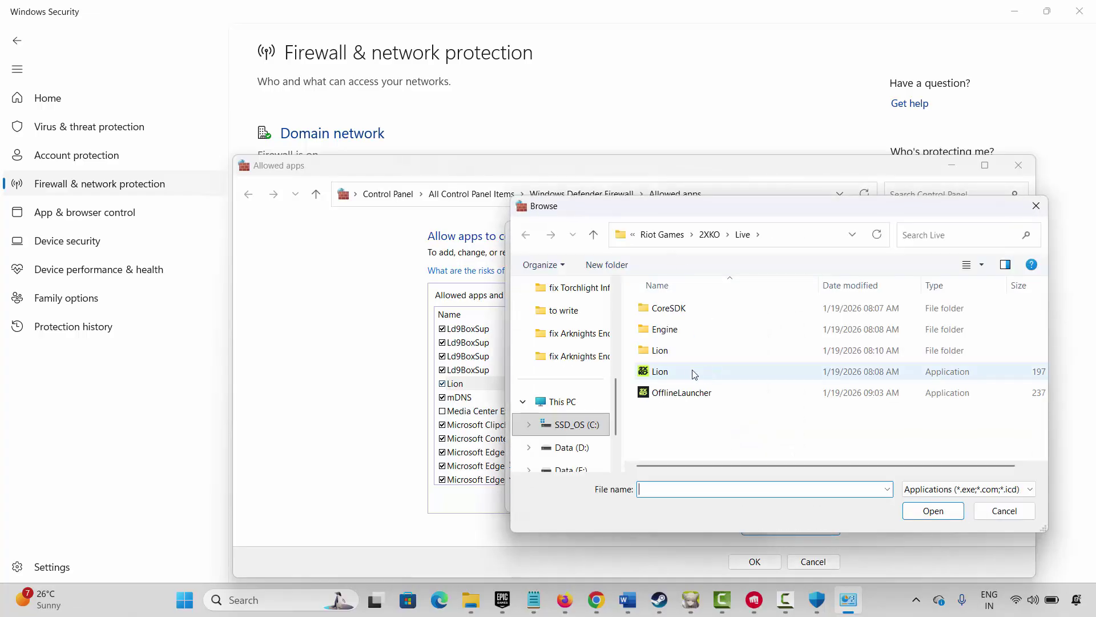
pyautogui.click(676, 376)
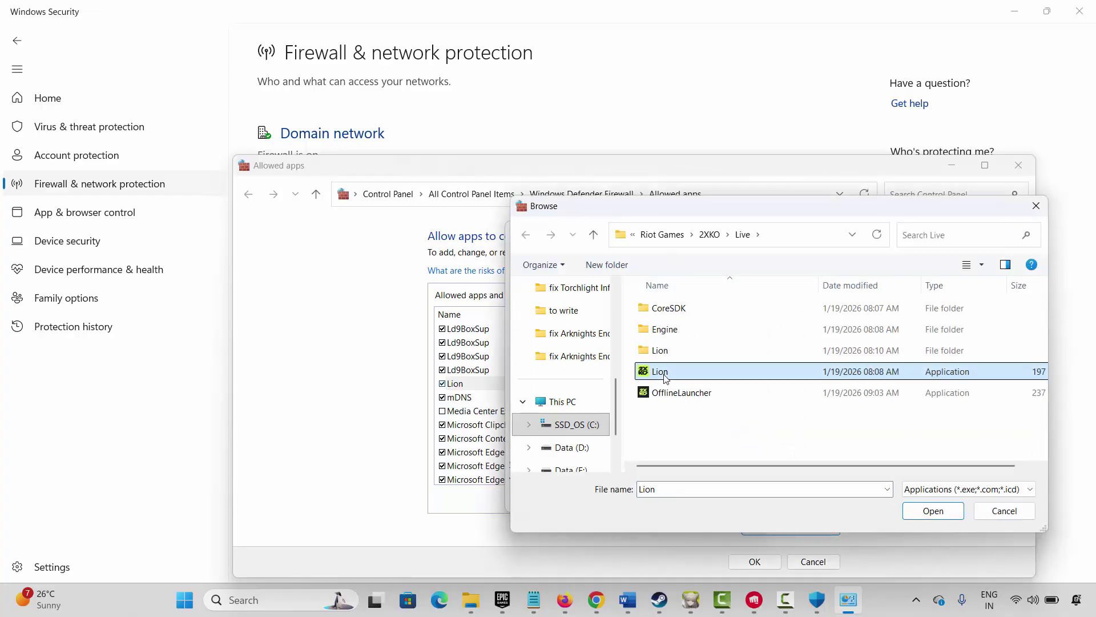
pyautogui.click(1005, 511)
pyautogui.click(734, 499)
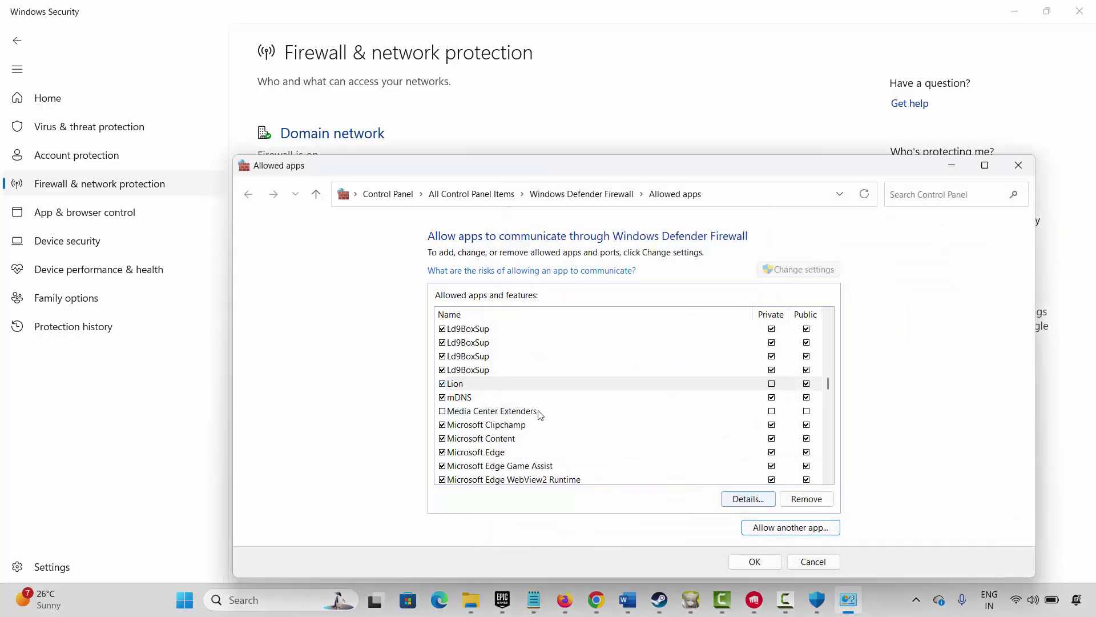
# Tick private network access for Lion alongside public in the allowed apps, and close the list
pyautogui.click(464, 387)
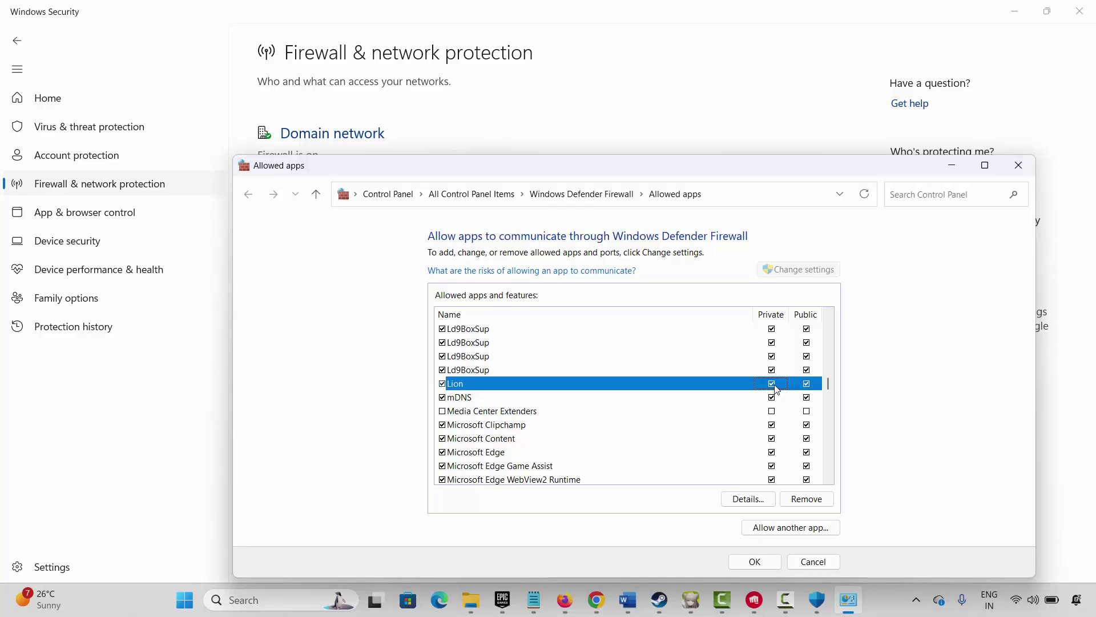
pyautogui.click(1019, 167)
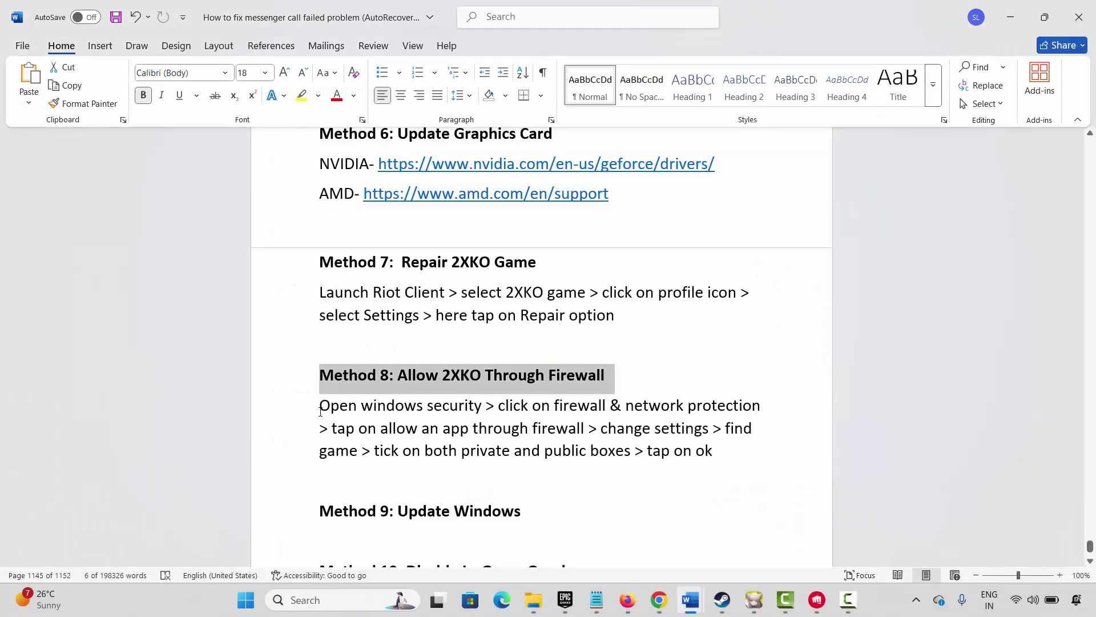
# Highlight the "Method 9: Update Windows" heading in the Word document and run a check for updates in Windows Update
pyautogui.scroll(-1, 394, 435)
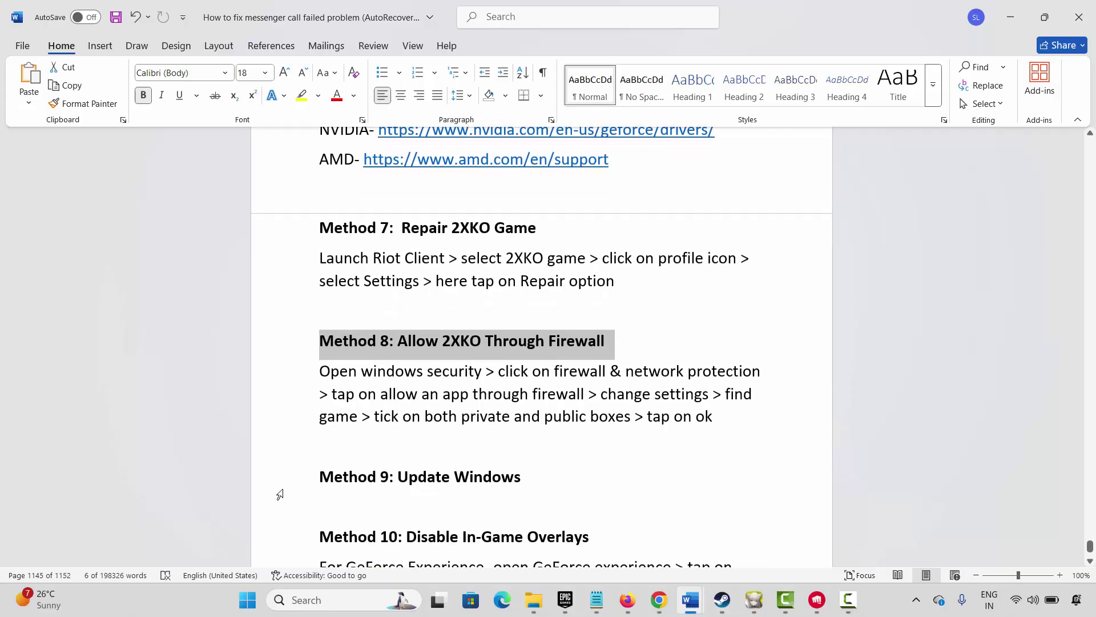
pyautogui.click(279, 476)
pyautogui.click(321, 599)
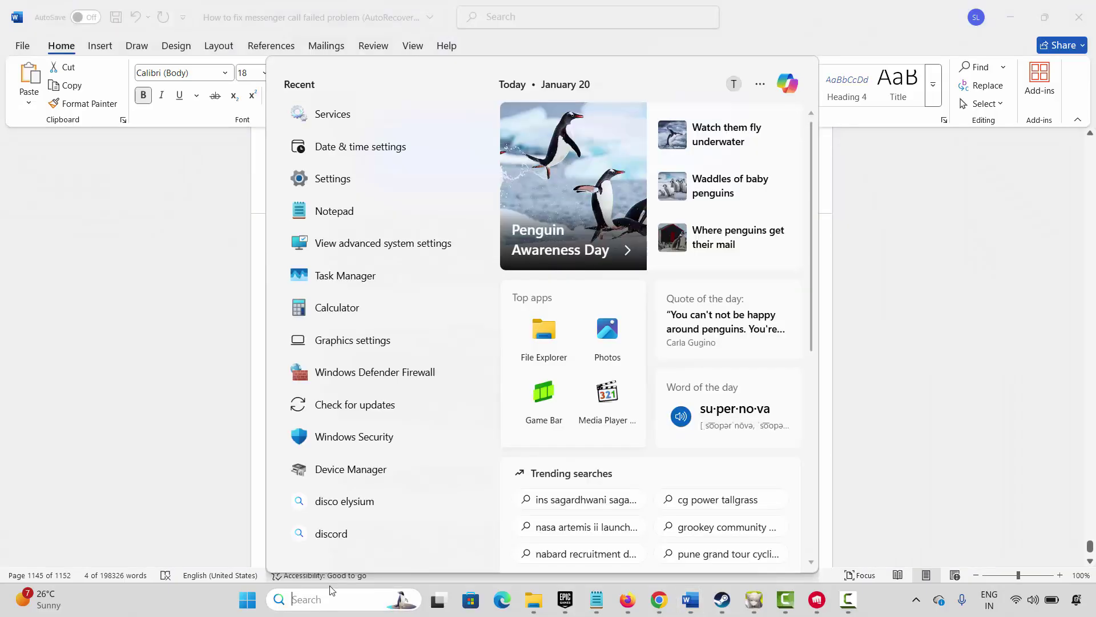
pyautogui.click(347, 405)
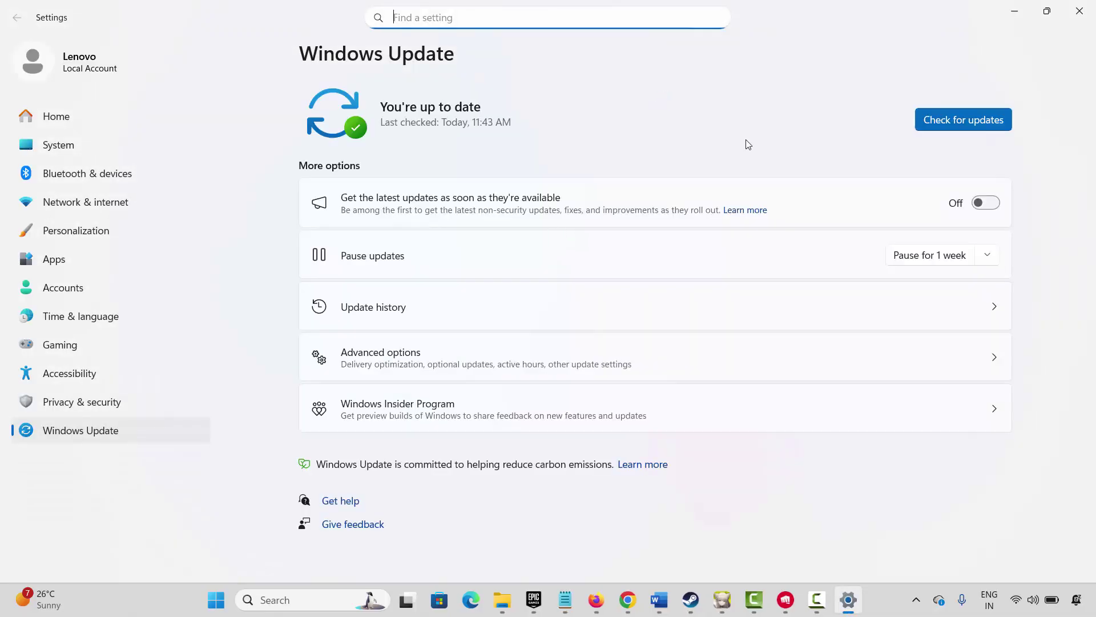
pyautogui.click(968, 128)
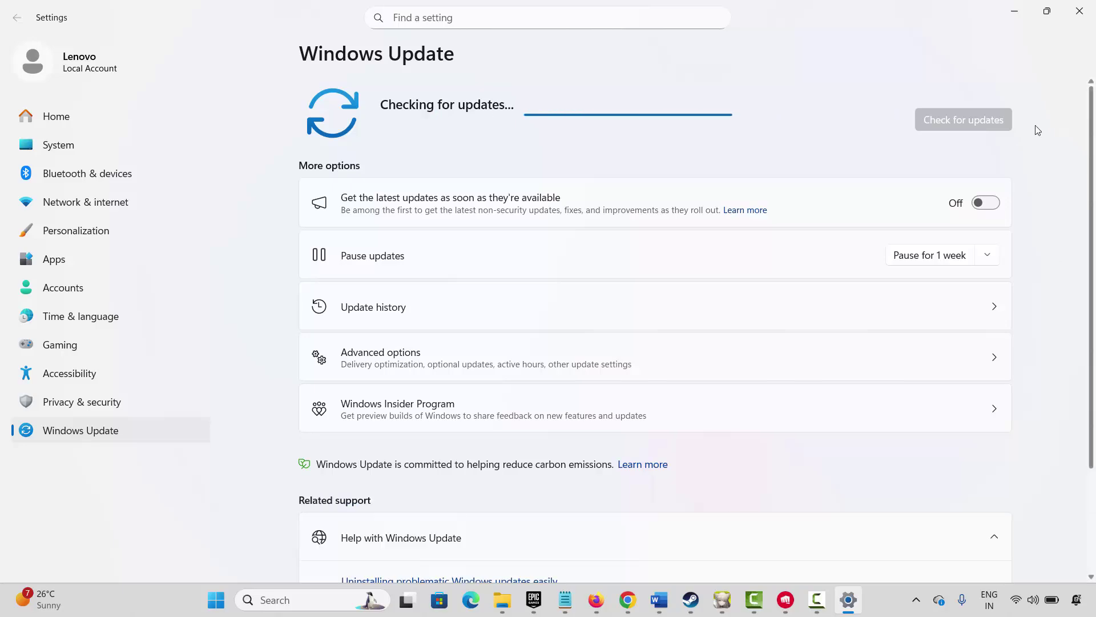
pyautogui.click(1079, 11)
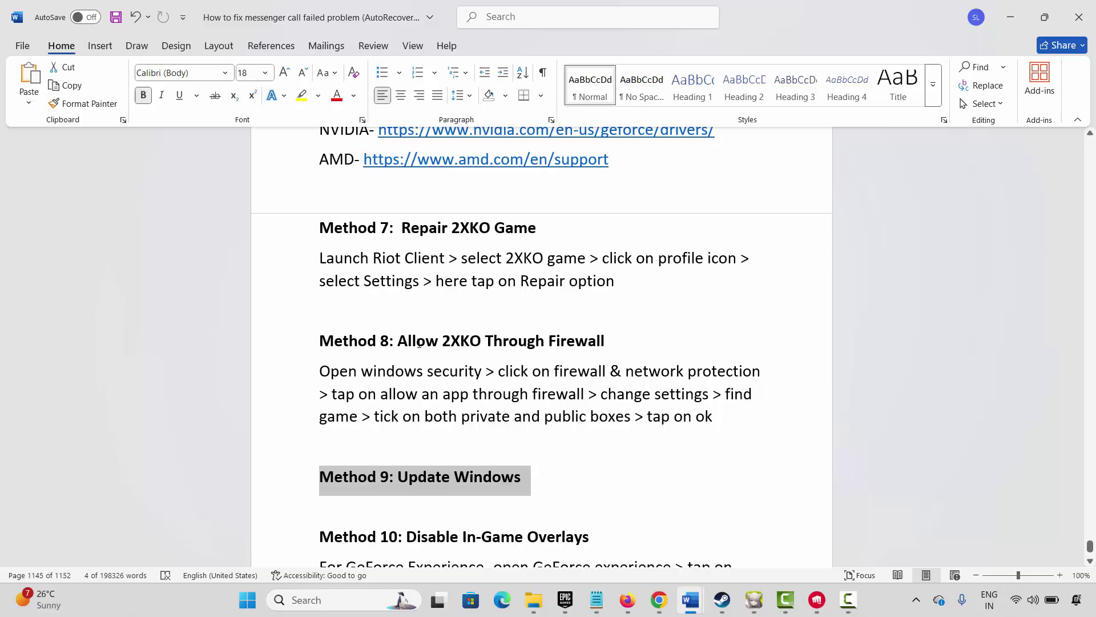
# Read "Method 10: Disable In-Game Overlays" in the document, highlighting parts of the GeForce Experience and Discord overlay instructions
pyautogui.scroll(-2, 420, 342)
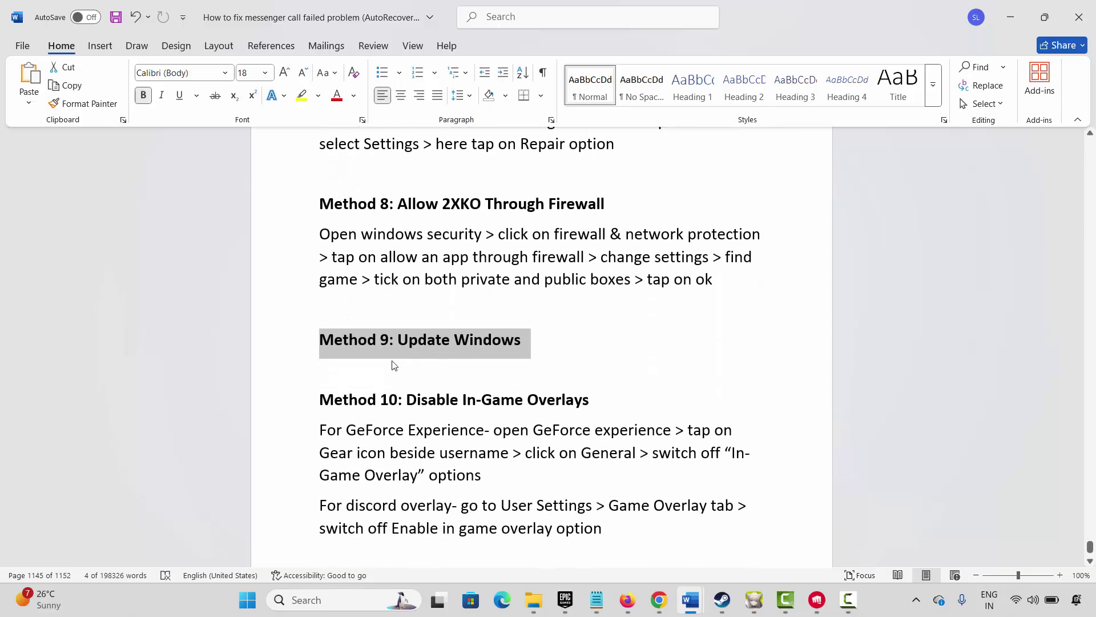
pyautogui.click(392, 452)
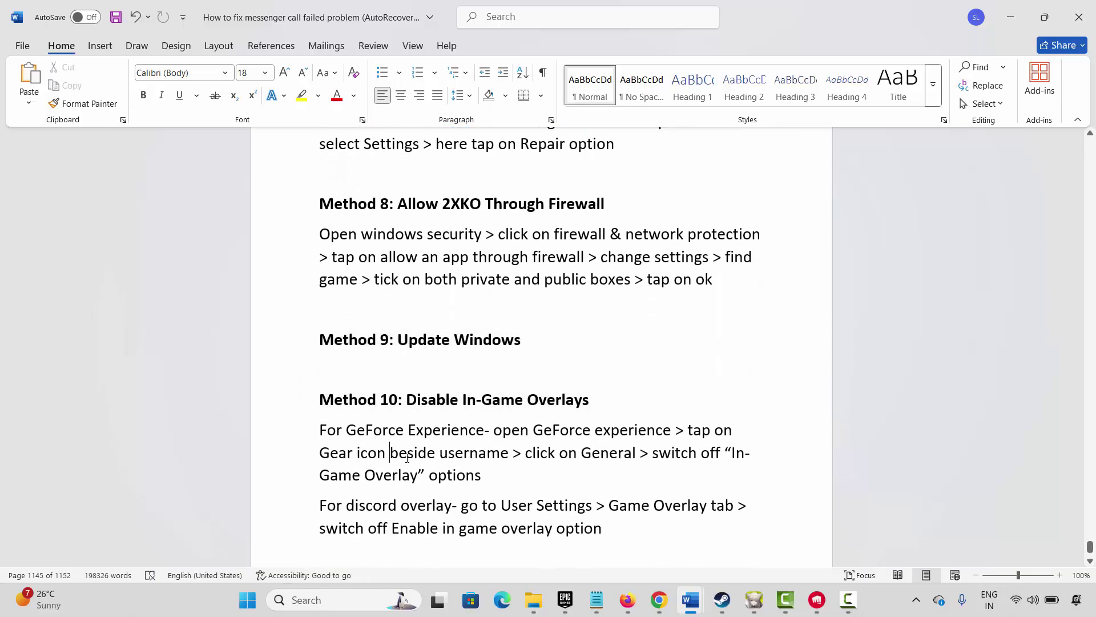
pyautogui.moveTo(338, 431); pyautogui.dragTo(485, 431)
pyautogui.click(479, 453)
pyautogui.moveTo(358, 454); pyautogui.dragTo(508, 454)
pyautogui.click(466, 476)
pyautogui.moveTo(349, 474); pyautogui.dragTo(447, 474)
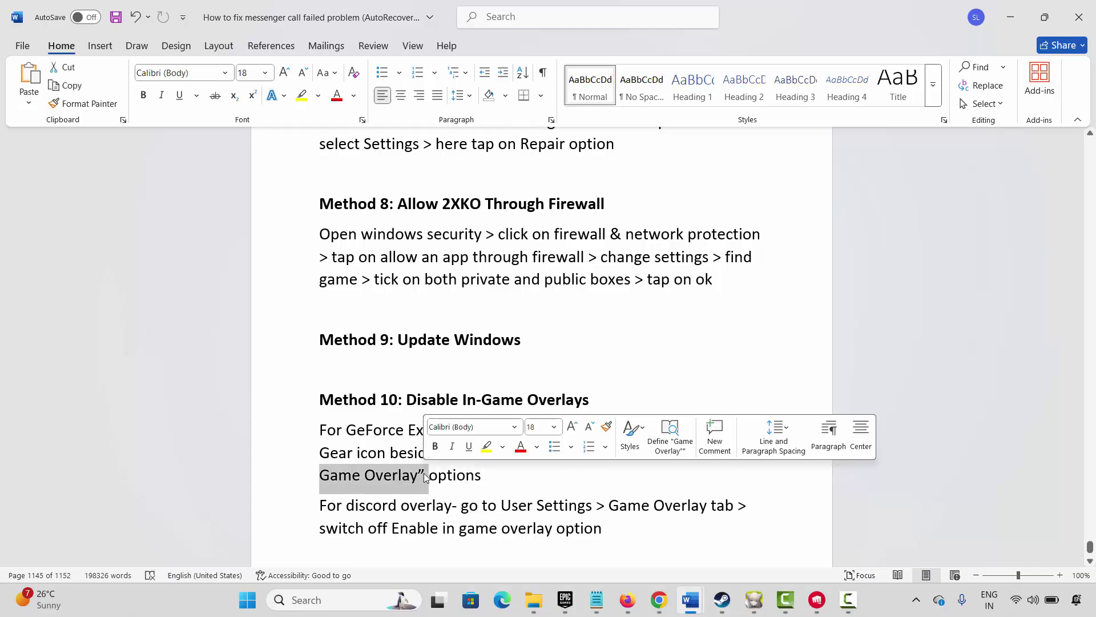
pyautogui.click(426, 505)
pyautogui.moveTo(373, 508); pyautogui.dragTo(460, 528)
pyautogui.click(478, 506)
pyautogui.click(377, 439)
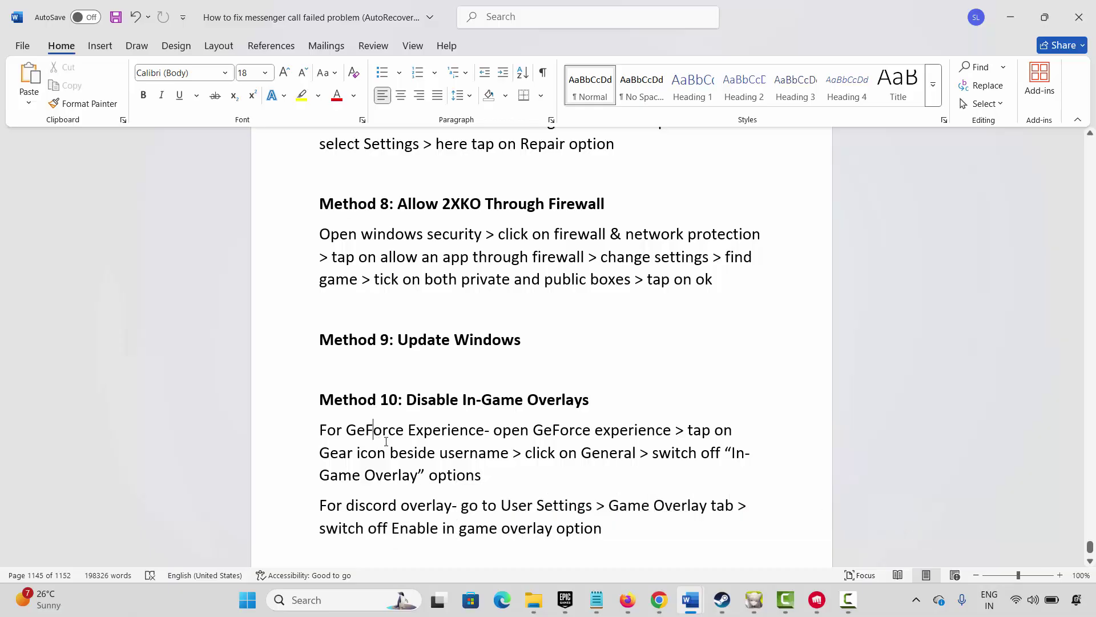
# Go to the "Method 11: Close Unnecessary Background Tasks" heading and review the background processes in Task Manager without ending any
pyautogui.scroll(-1, 386, 441)
pyautogui.click(381, 520)
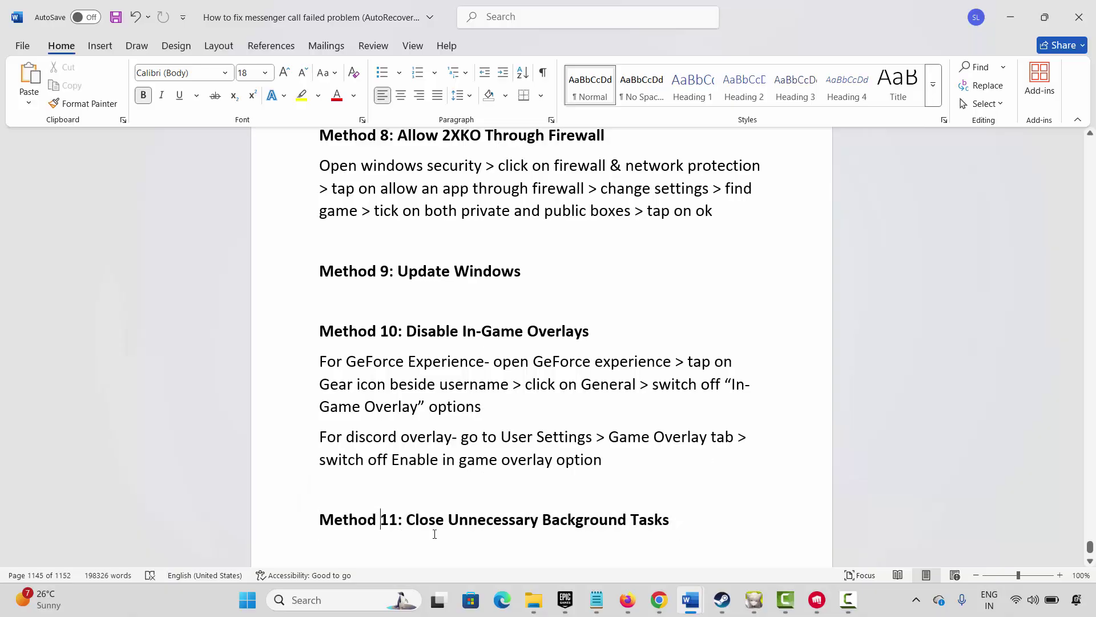
pyautogui.click(319, 600)
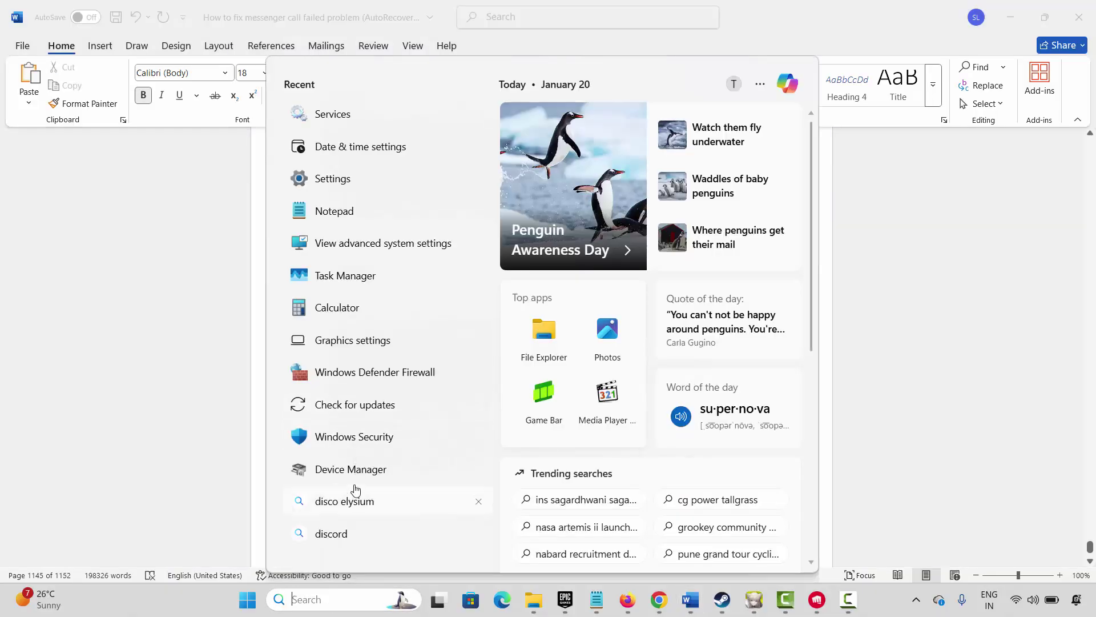
pyautogui.click(355, 278)
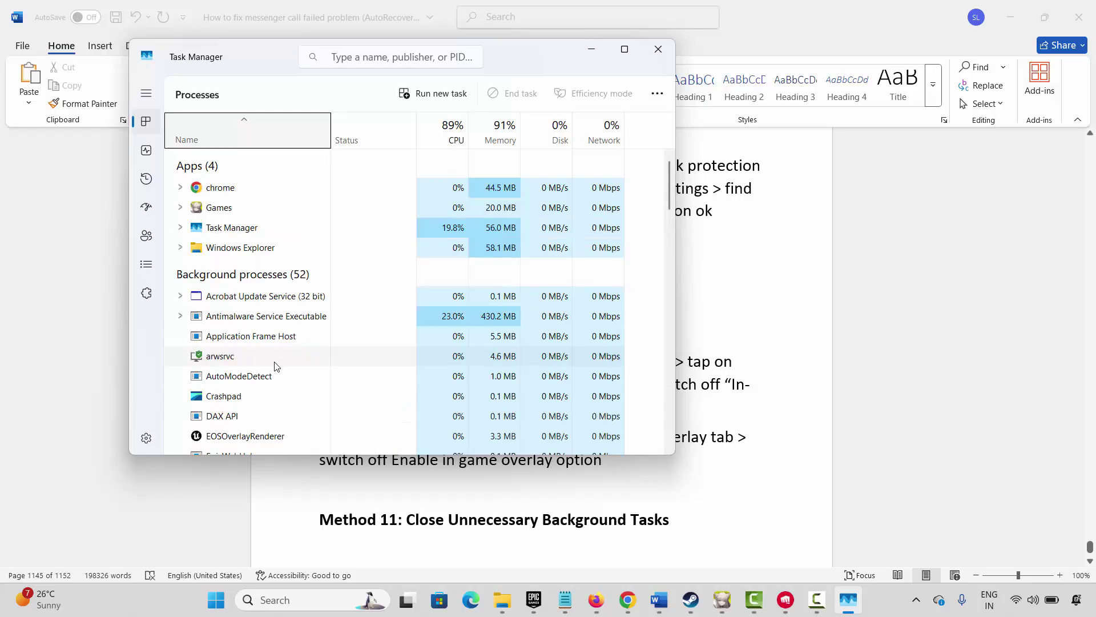
pyautogui.scroll(-2, 269, 362)
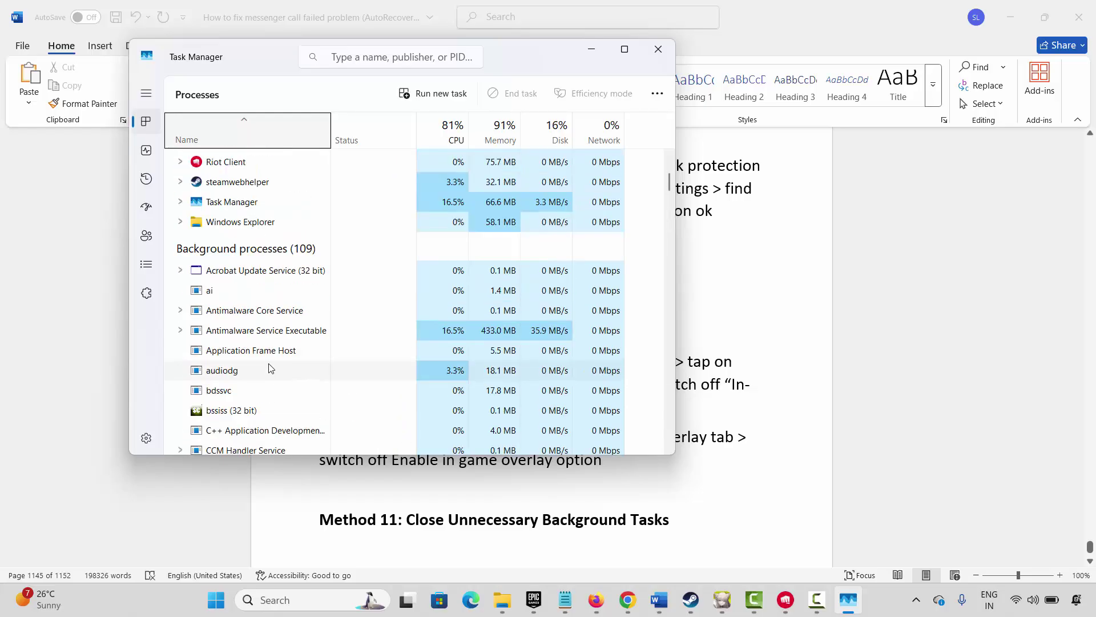
pyautogui.scroll(-5, 268, 362)
pyautogui.scroll(-7, 272, 383)
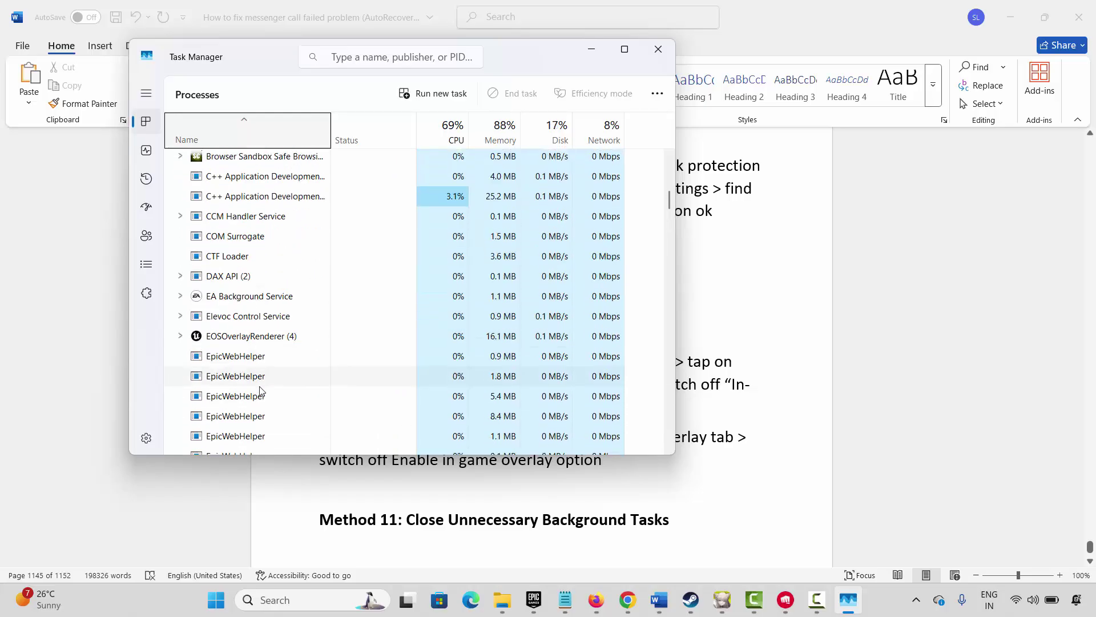
pyautogui.scroll(-4, 260, 394)
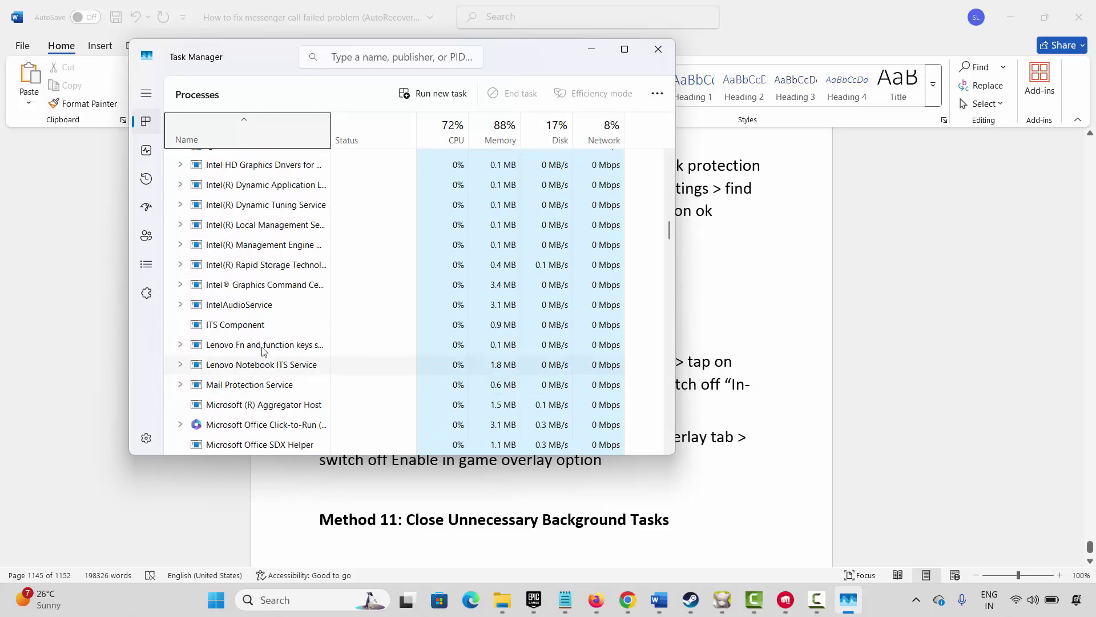
pyautogui.rightClick(253, 285)
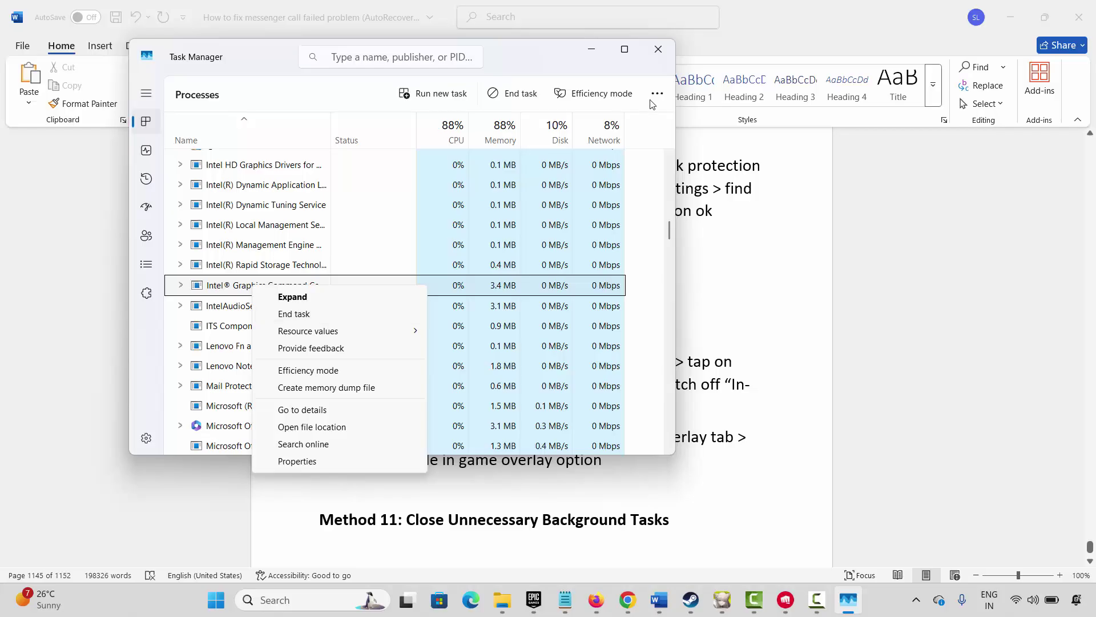
pyautogui.click(658, 49)
pyautogui.click(658, 49)
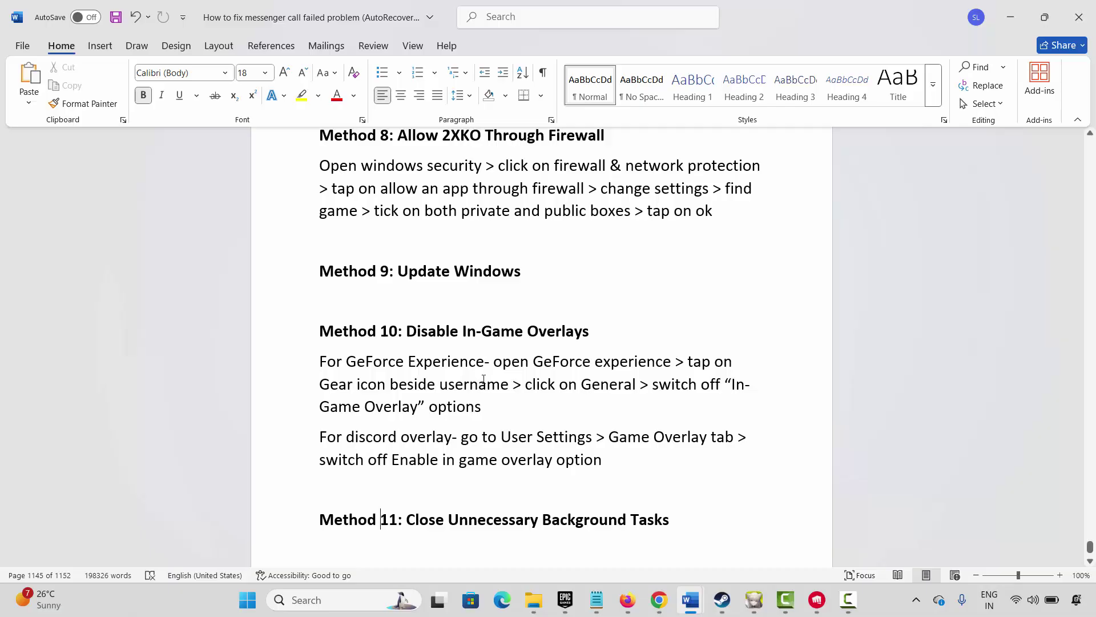
# Read "Method 12: Disable Antivirus Program" in the document, highlighting key phrases, and continue to the "Method 13: Install Visual C++" section
pyautogui.scroll(-1, 485, 381)
pyautogui.scroll(-1, 489, 389)
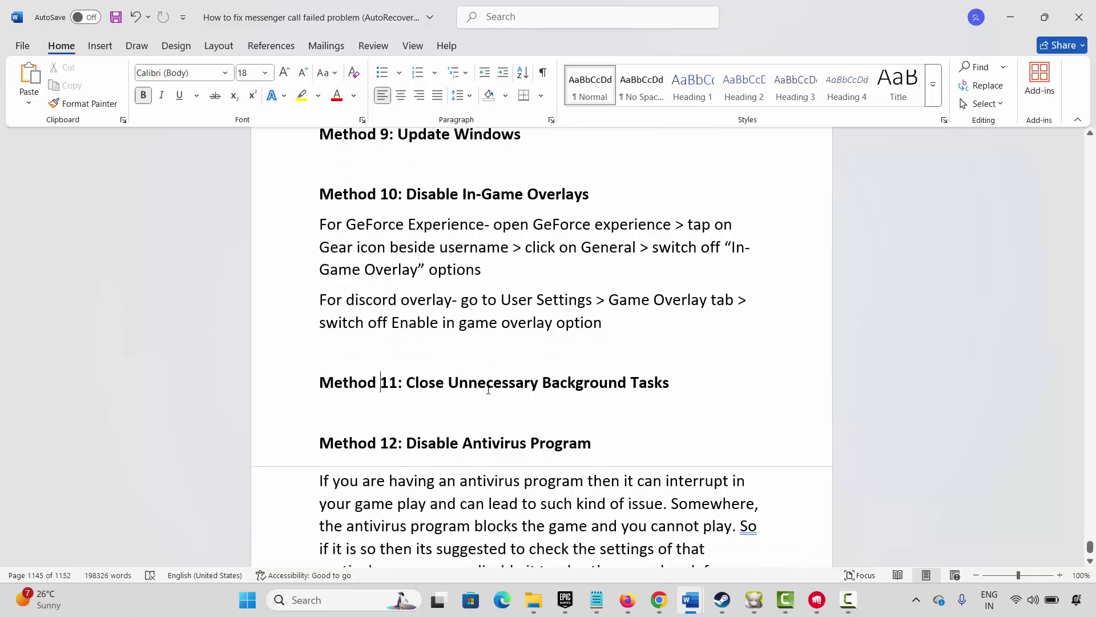
pyautogui.scroll(-1, 488, 394)
pyautogui.moveTo(357, 453); pyautogui.dragTo(521, 451)
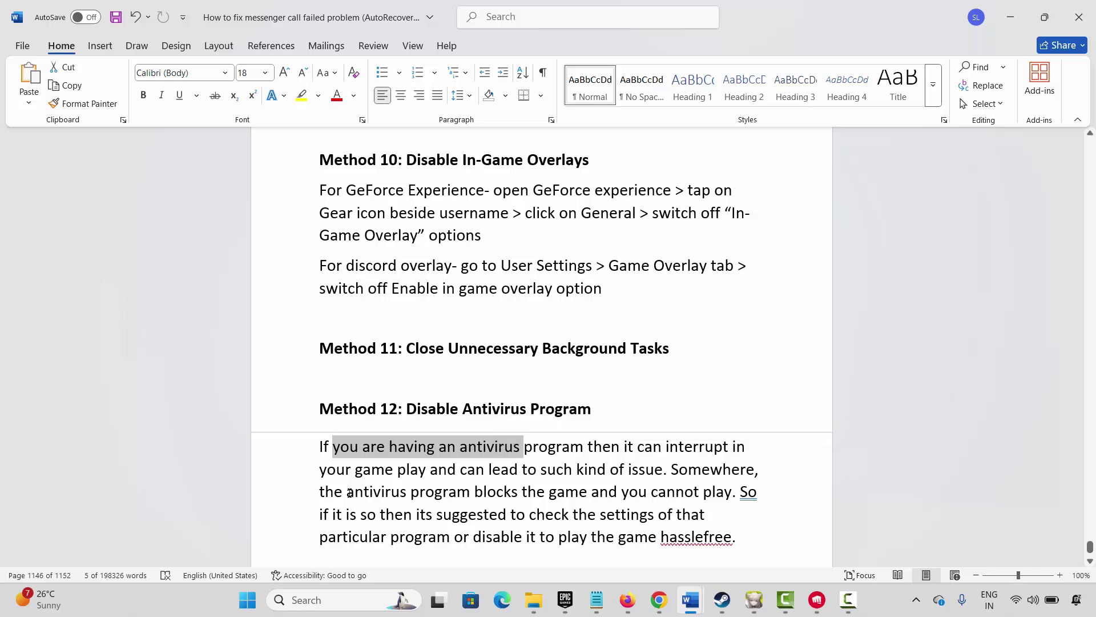
pyautogui.moveTo(349, 492); pyautogui.dragTo(548, 493)
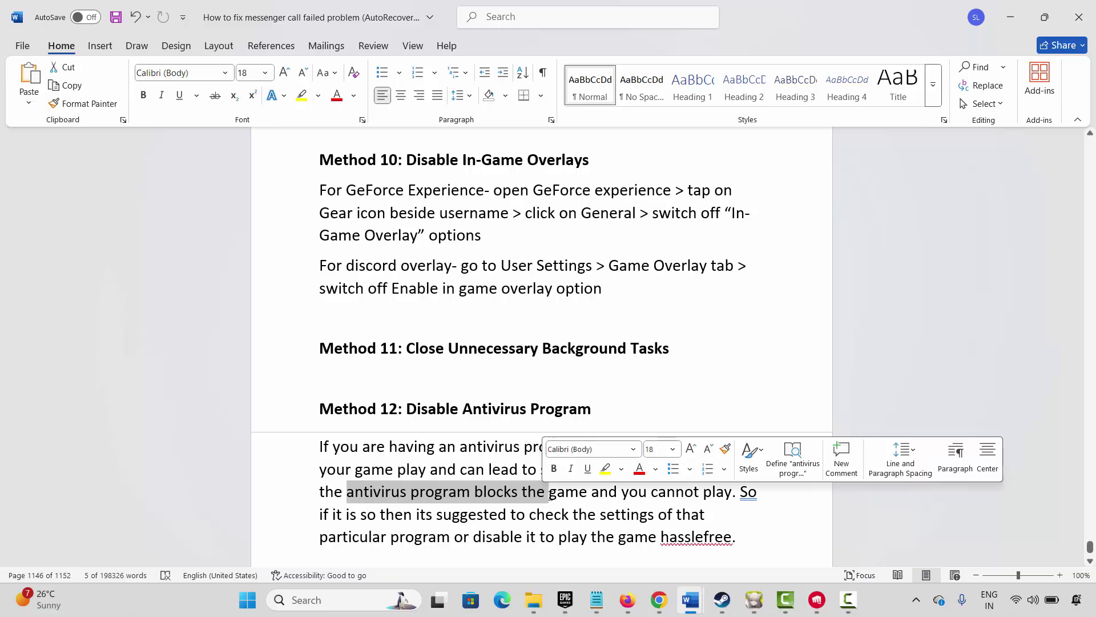
pyautogui.click(425, 491)
pyautogui.moveTo(361, 514); pyautogui.dragTo(480, 518)
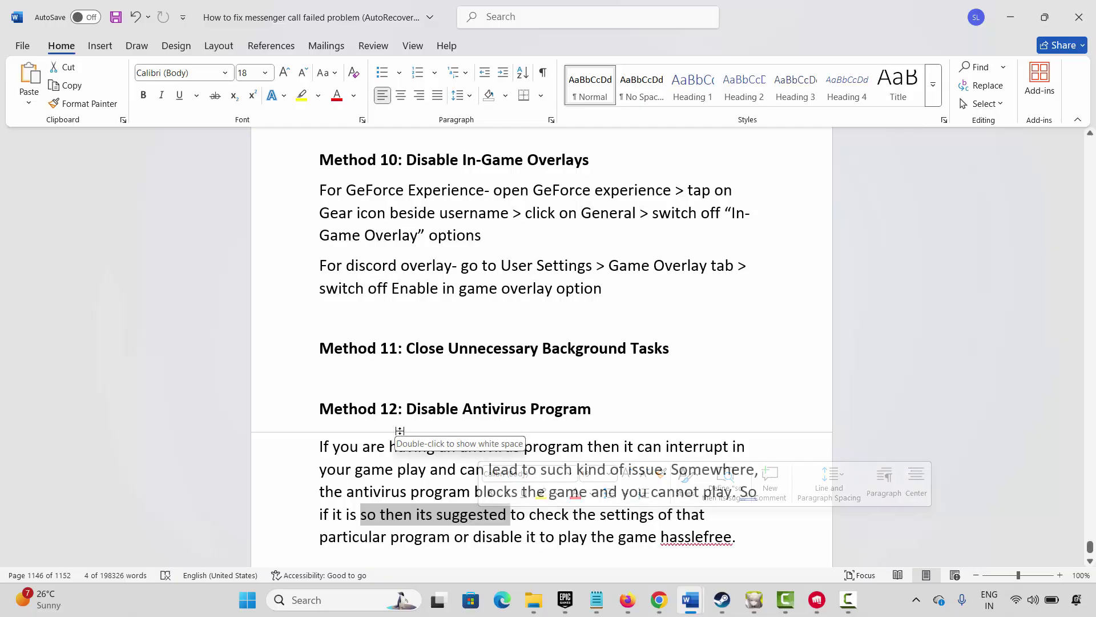
pyautogui.scroll(-5, 400, 431)
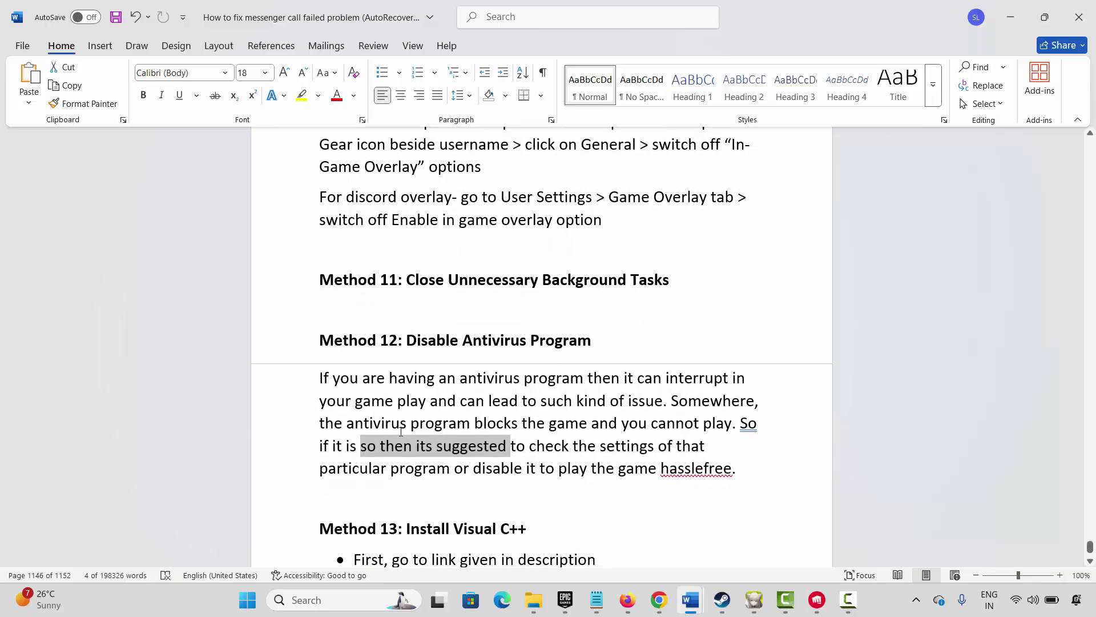
# Read "Method 13: Install Visual C++" in the document, copy the Microsoft download link and highlight "Visual C++" in the heading
pyautogui.scroll(-3, 401, 431)
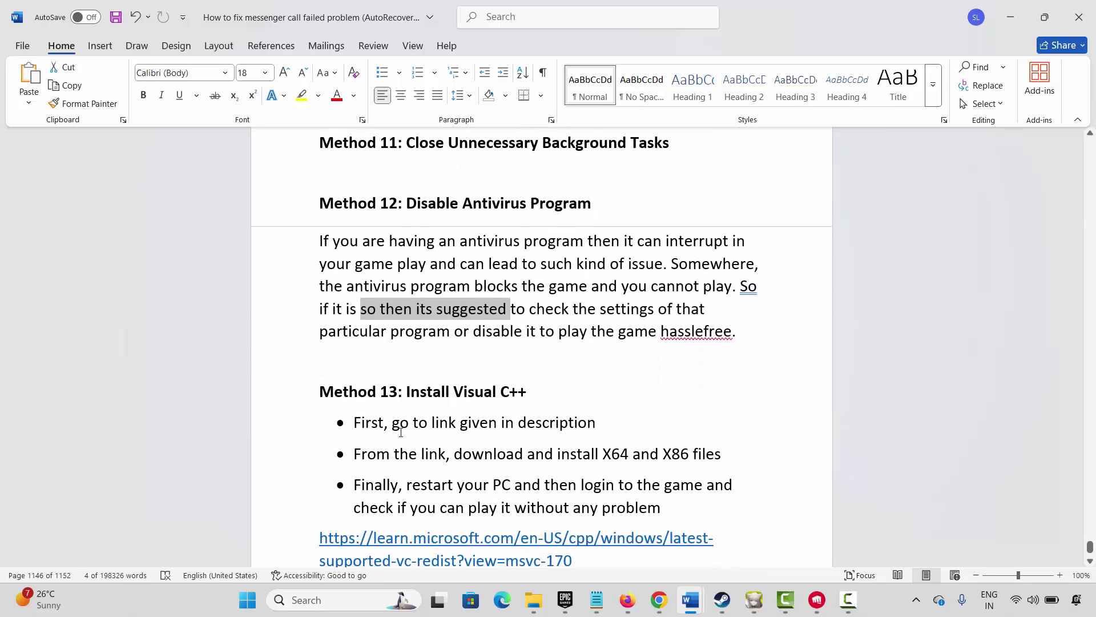
pyautogui.moveTo(321, 503); pyautogui.dragTo(579, 527)
pyautogui.rightClick(473, 520)
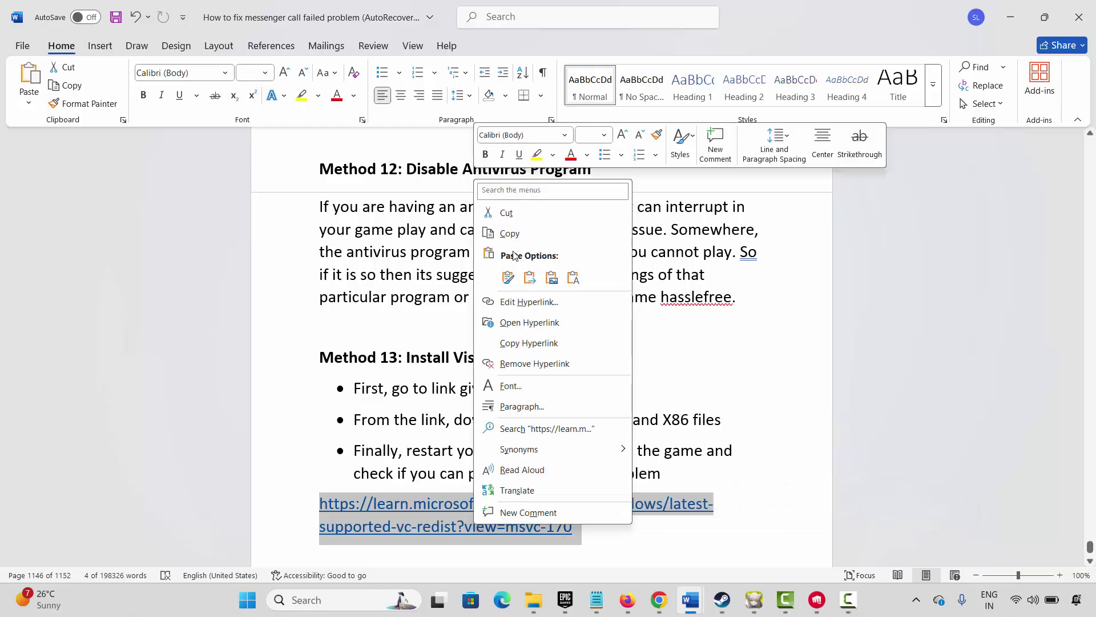
pyautogui.click(505, 235)
pyautogui.click(455, 424)
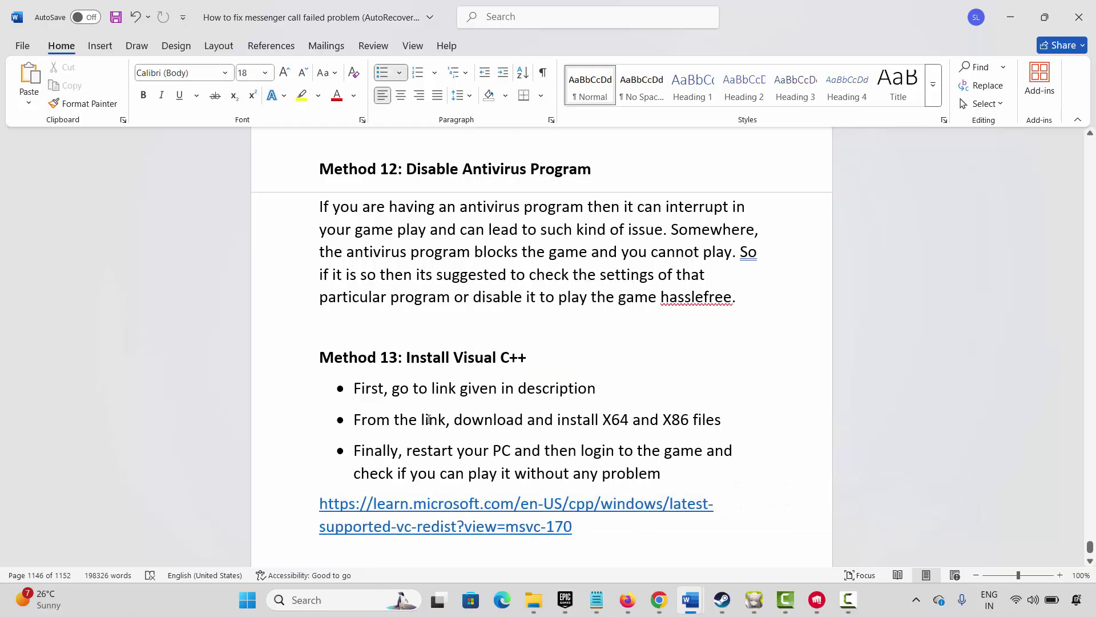
pyautogui.moveTo(465, 360); pyautogui.dragTo(526, 358)
pyautogui.click(571, 420)
# Switch to Chrome and download the X86 file from the "Latest supported redistributable version" table on the Microsoft Visual C++ page
pyautogui.click(659, 599)
pyautogui.scroll(5, 430, 249)
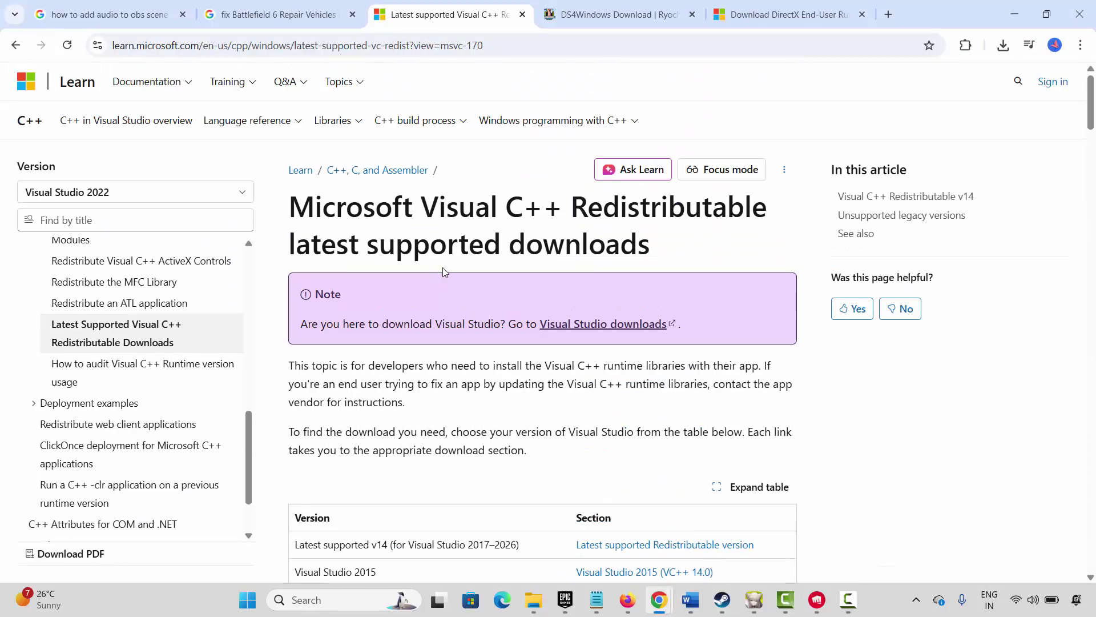
pyautogui.scroll(-15, 444, 271)
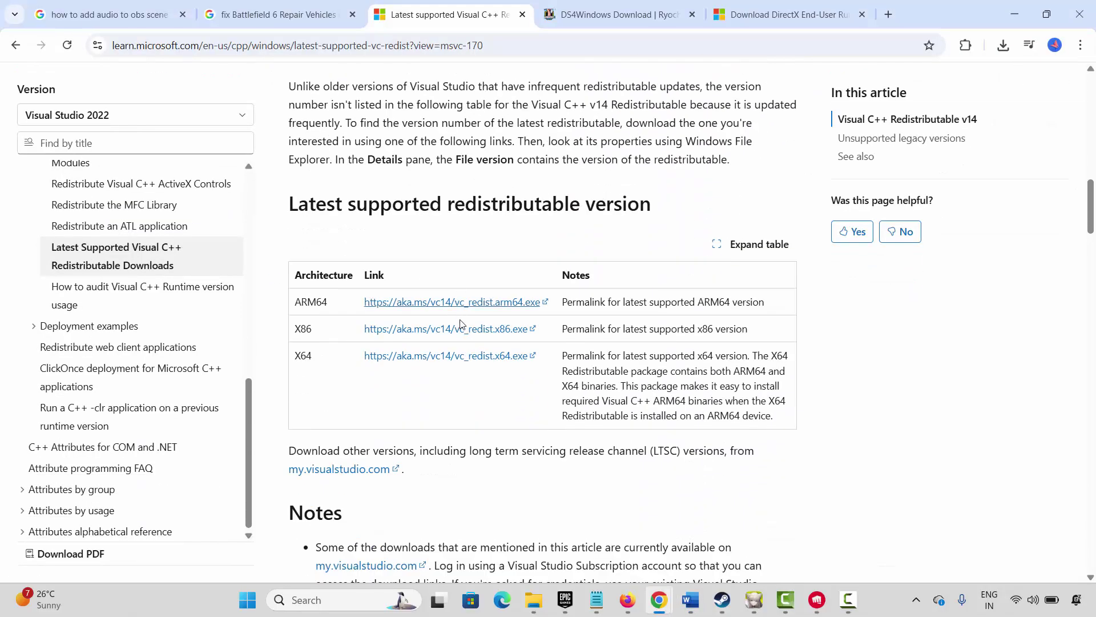
pyautogui.click(461, 329)
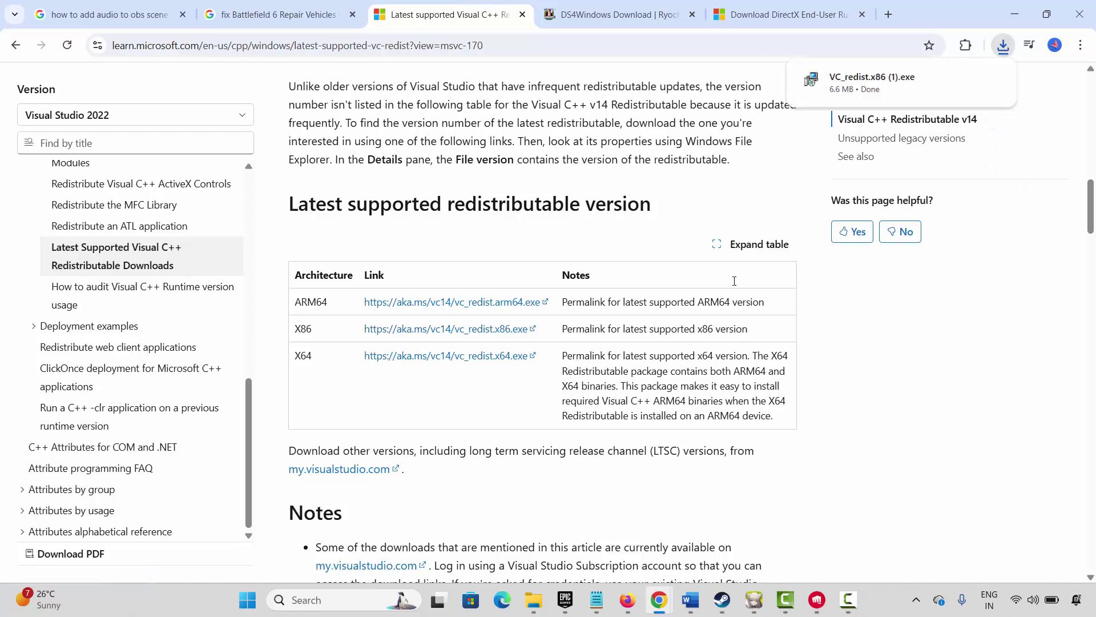
# Run the downloaded VC_redist.x86 installer, repair the Microsoft Visual C++ v14 Redistributable (x86) and close the setup
pyautogui.click(851, 95)
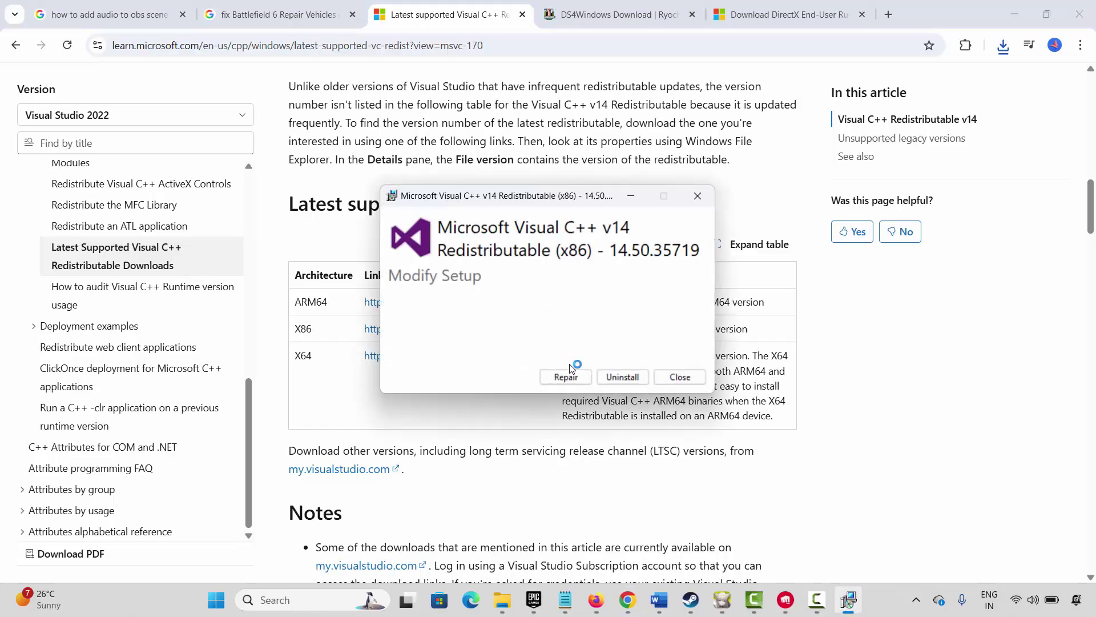
pyautogui.click(567, 374)
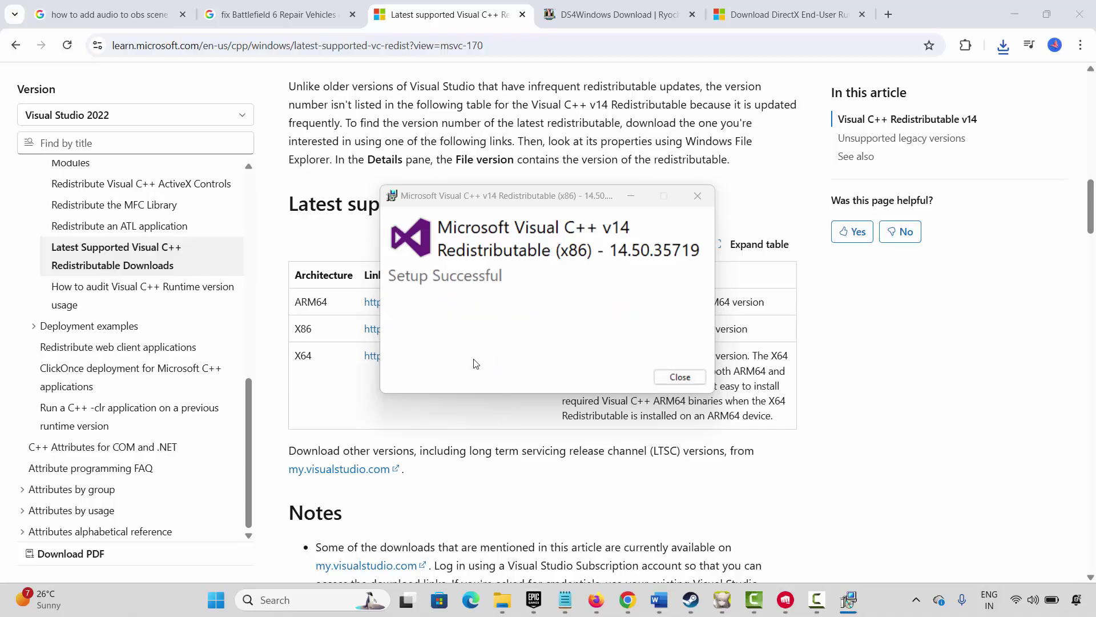
pyautogui.click(678, 376)
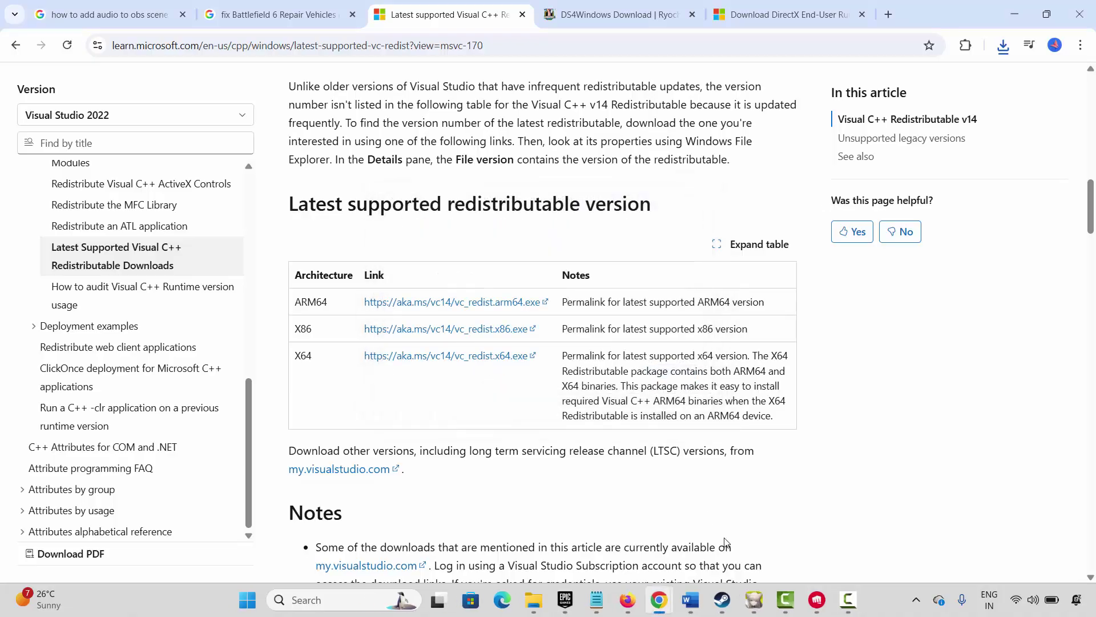
# Return to the Word document and go to the "Method 14: Run Game on Dedicated Graphics Card" heading
pyautogui.moveTo(685, 598)
pyautogui.click(575, 524)
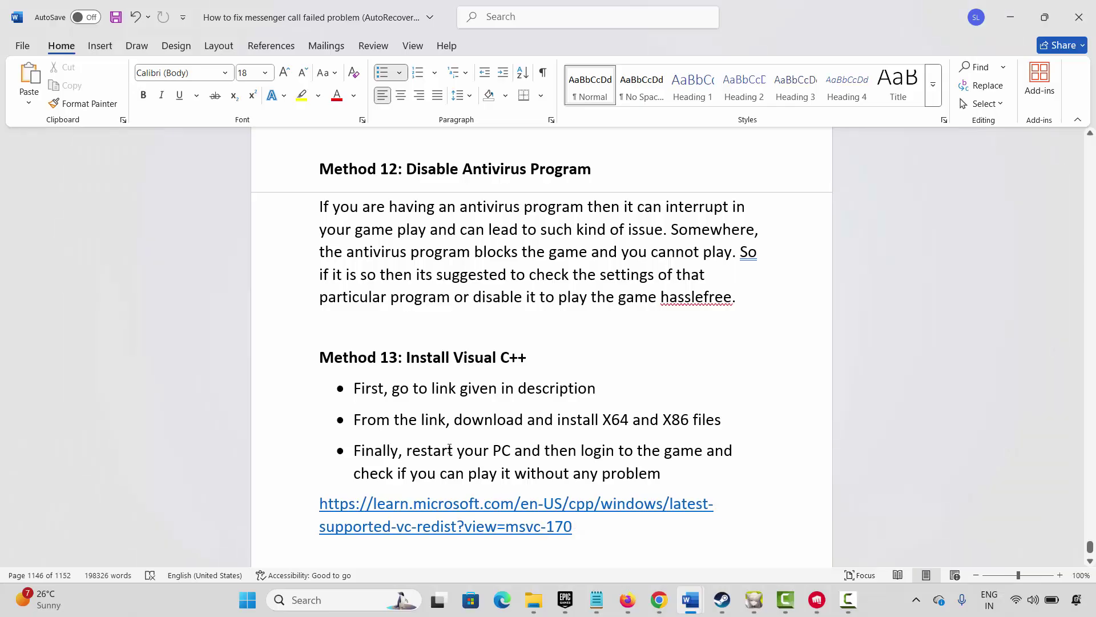
pyautogui.scroll(-1, 400, 446)
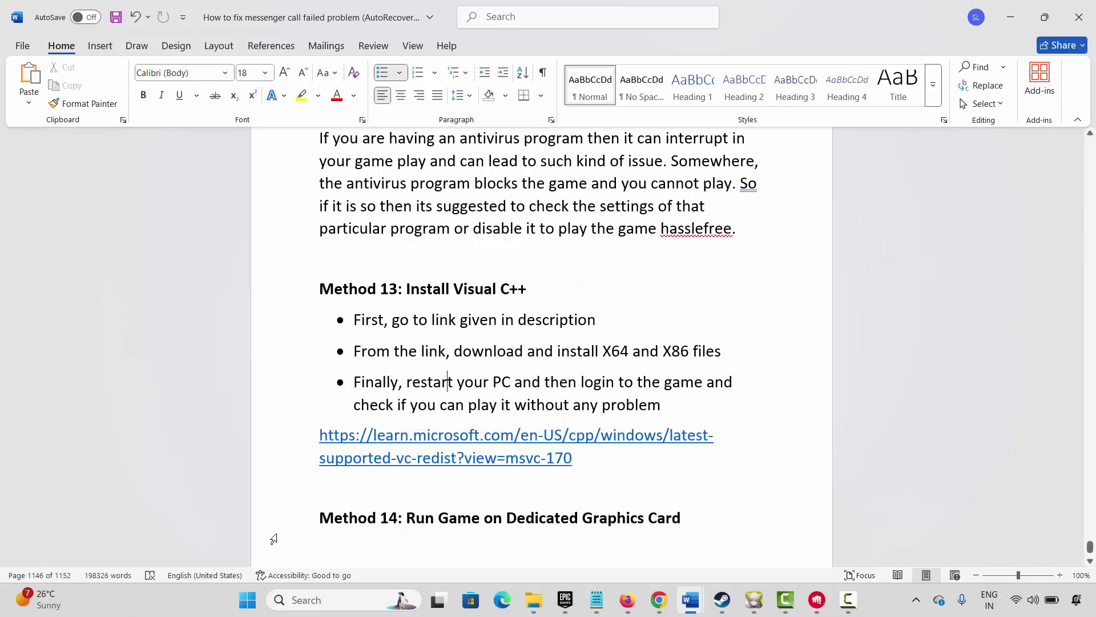
pyautogui.click(287, 521)
pyautogui.click(399, 526)
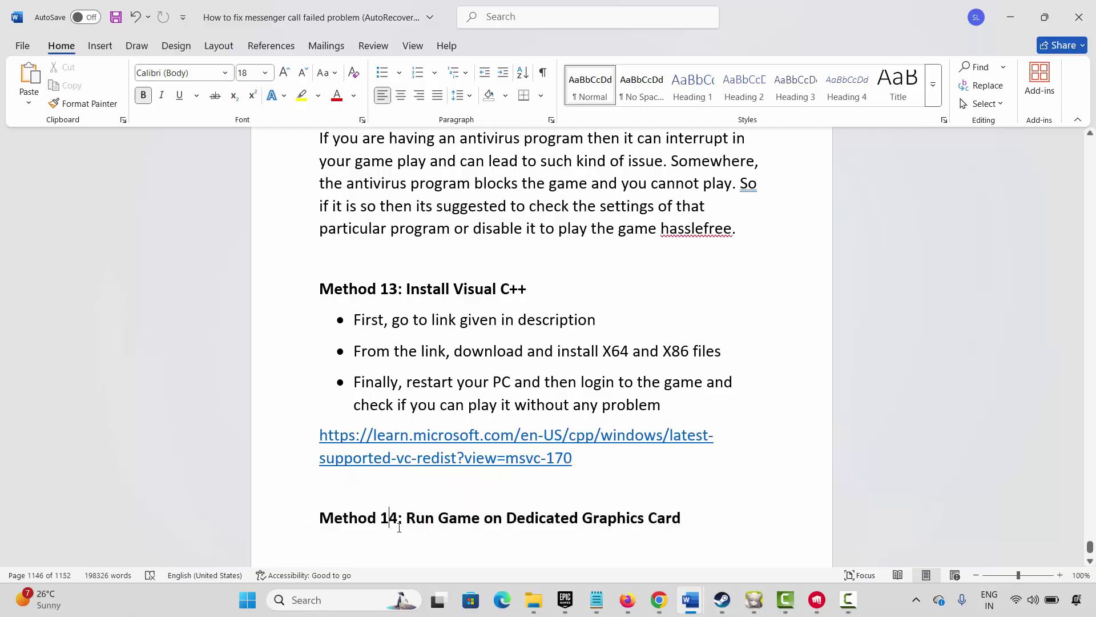
# Open the Windows Graphics settings and add the Lion application from Riot Games > 2XKO > Live as a desktop app
pyautogui.click(331, 600)
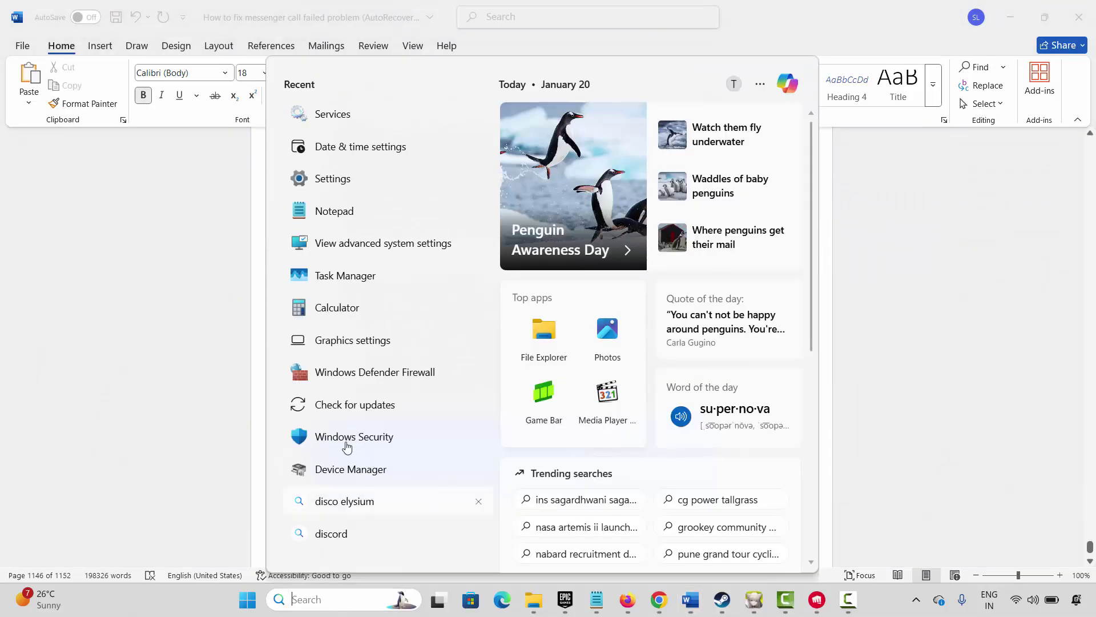
pyautogui.click(372, 351)
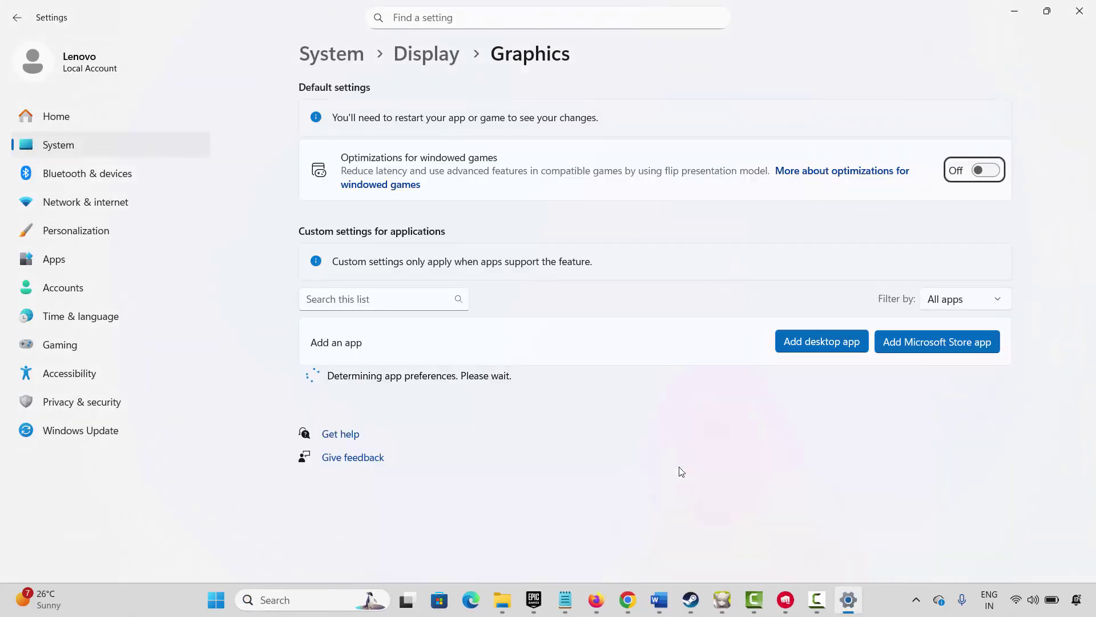
pyautogui.click(820, 349)
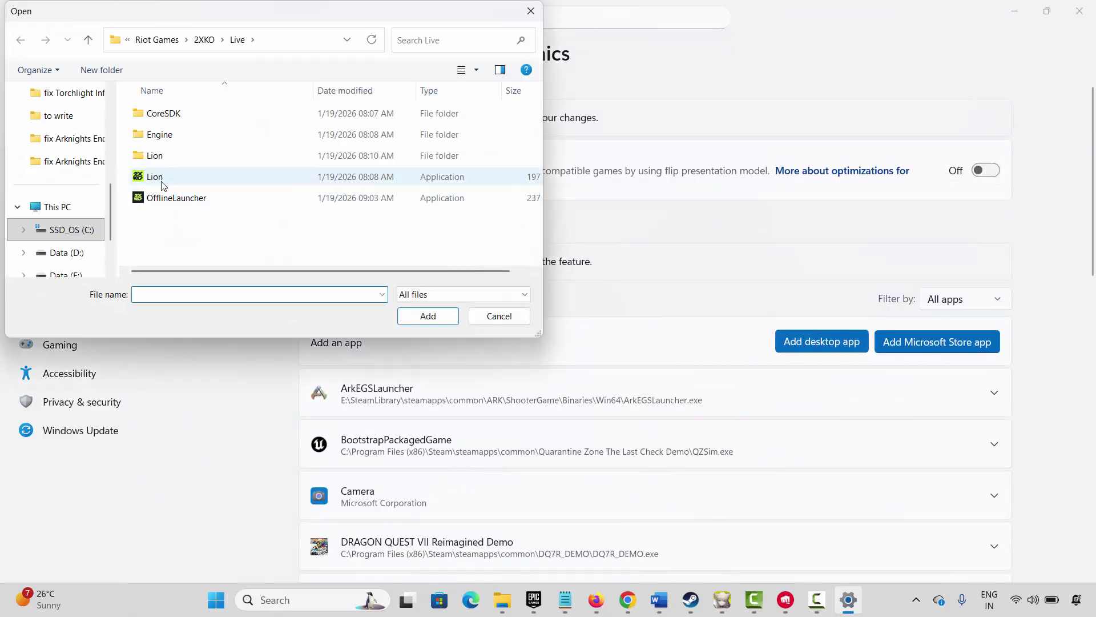
pyautogui.click(155, 177)
pyautogui.click(428, 316)
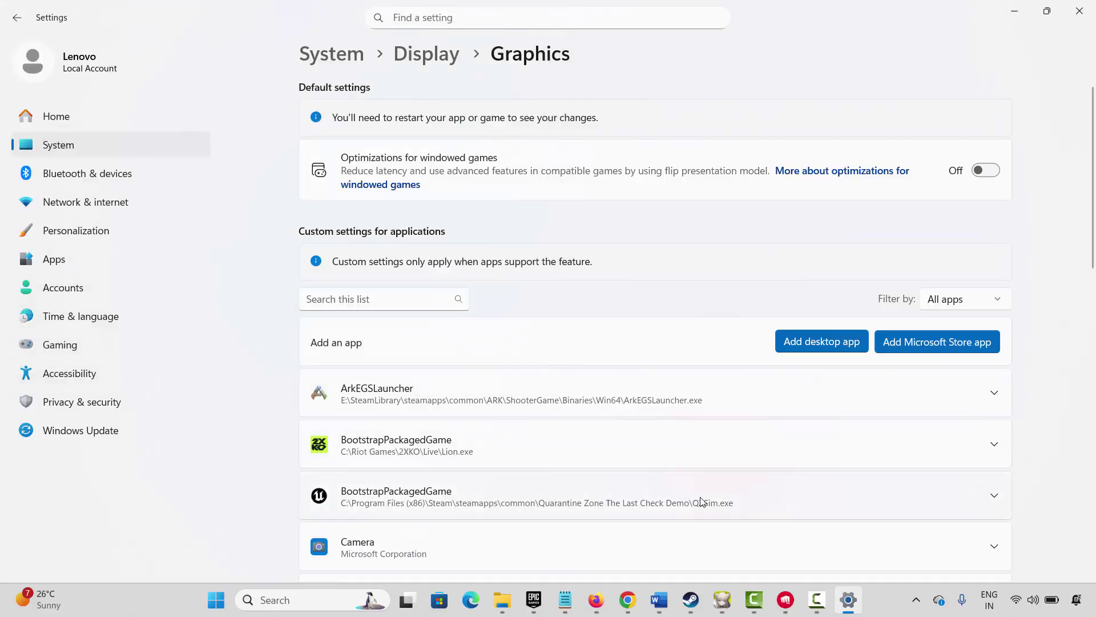
# Set the GPU preference of the 2XKO Lion.exe entry to High Performance (Intel(R) UHD Graphics) and close Settings
pyautogui.click(994, 445)
pyautogui.scroll(-3, 848, 363)
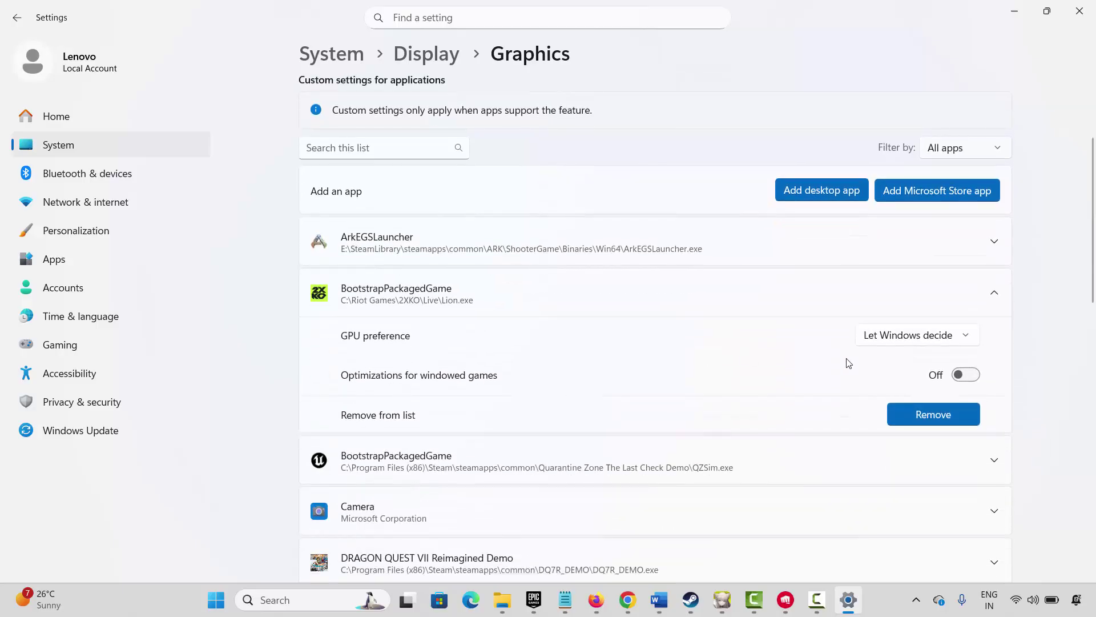
pyautogui.click(889, 336)
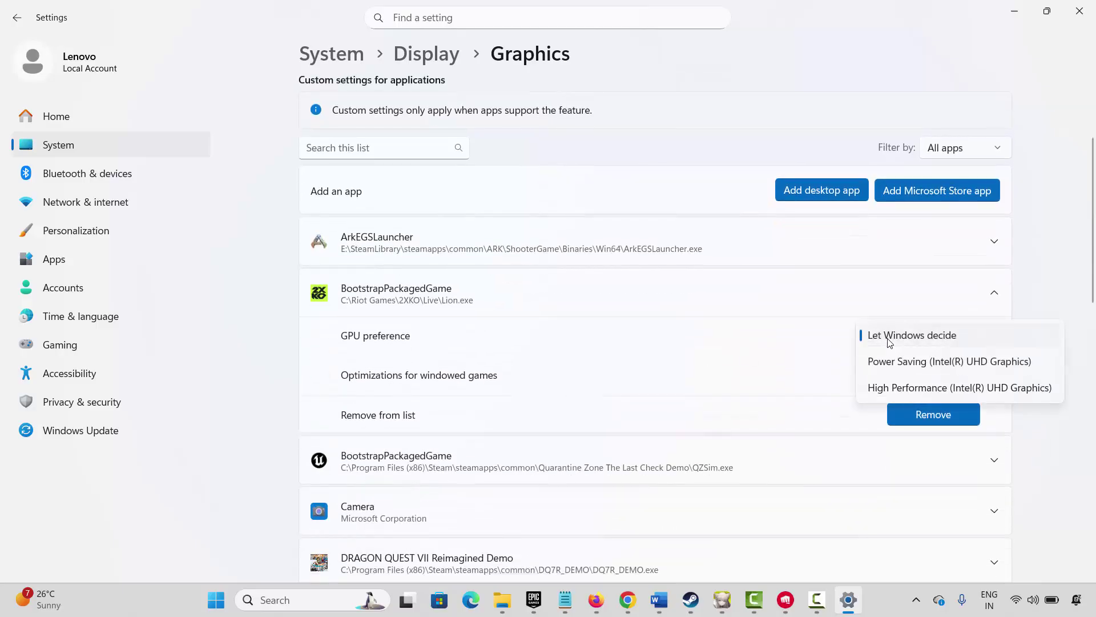
pyautogui.click(928, 387)
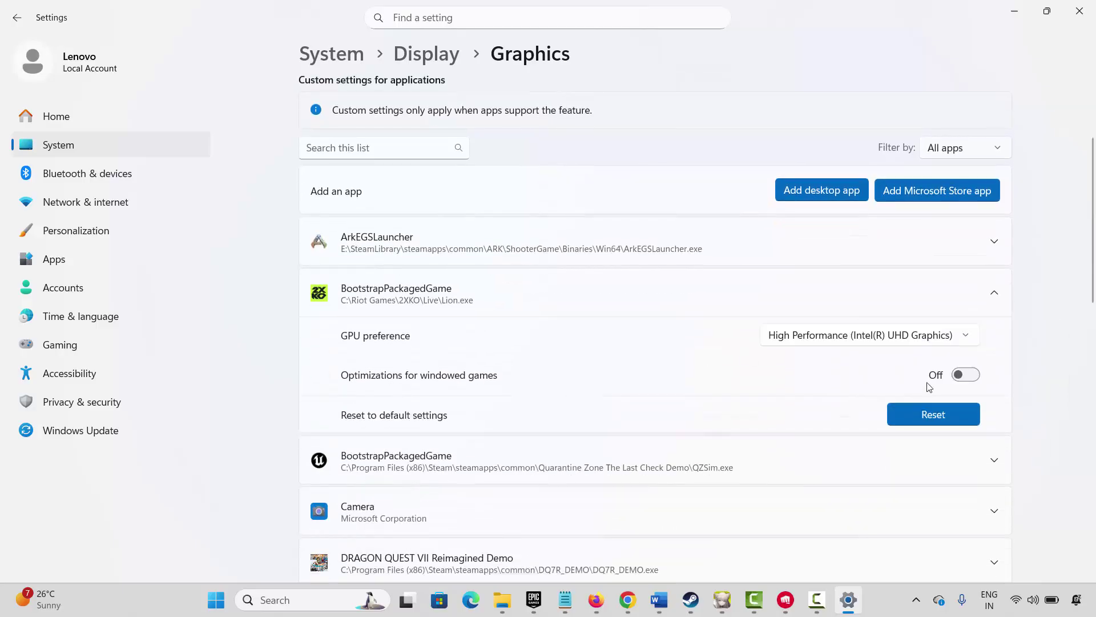
pyautogui.click(1080, 17)
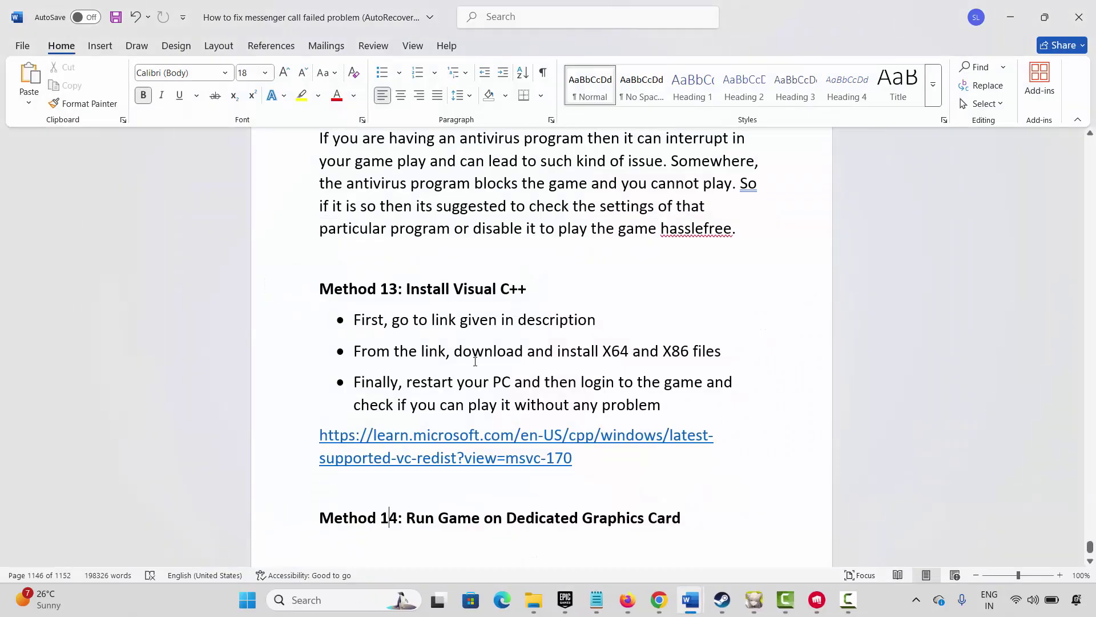
# Go to the "Method 15: Reinstall 2XKO Game" section in the document and highlight its heading
pyautogui.scroll(-3, 475, 361)
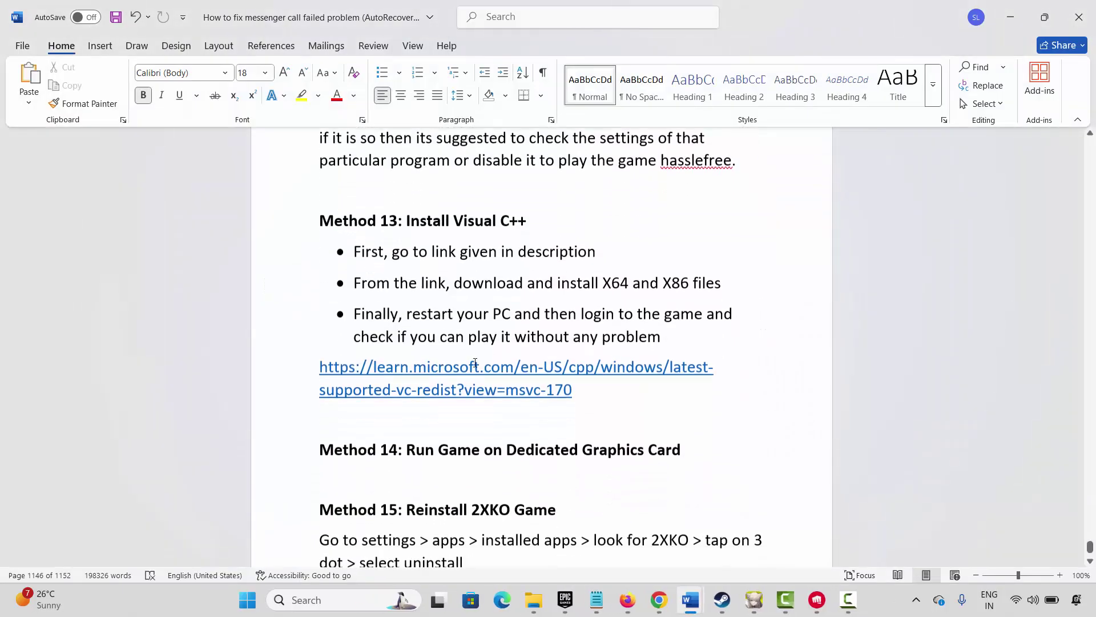
pyautogui.click(300, 478)
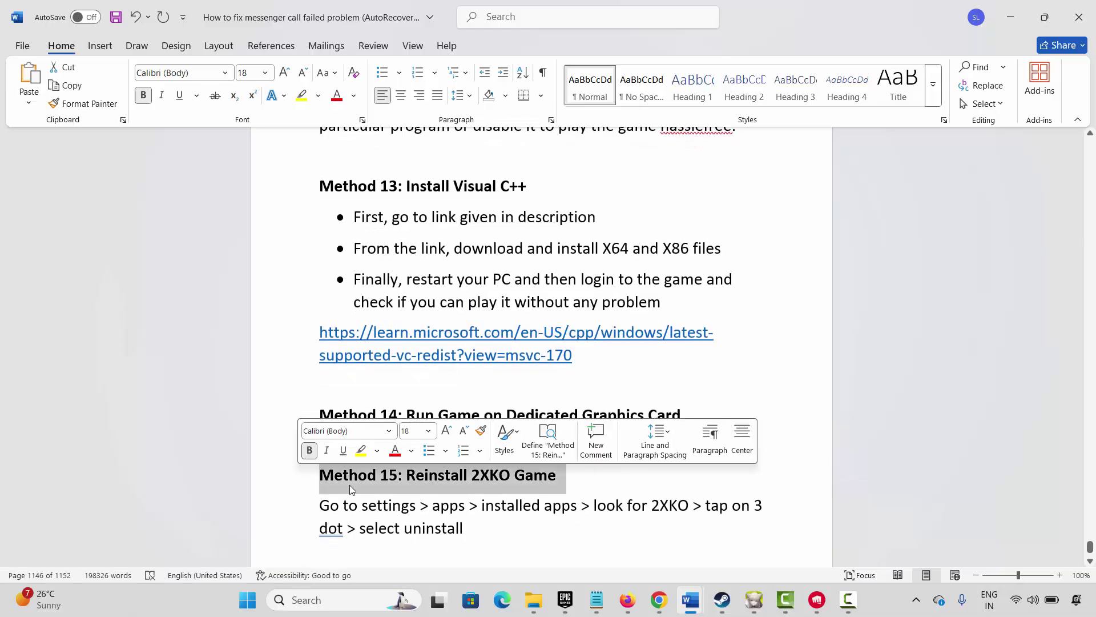
pyautogui.click(481, 477)
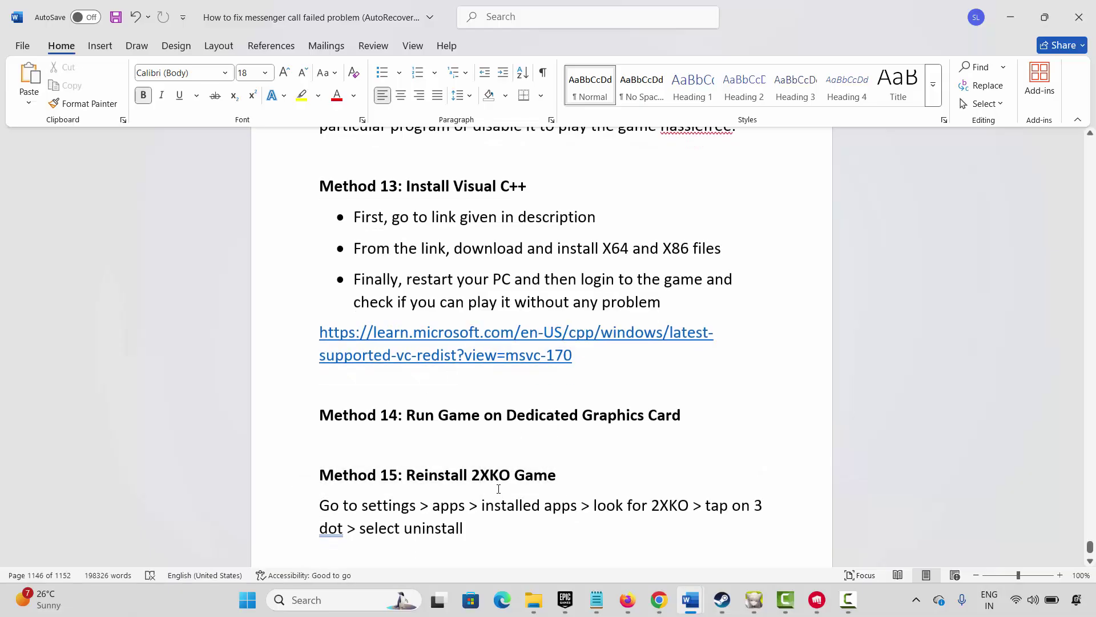
# Open the installed apps in Windows Settings, view the uninstall option for 2XKO without uninstalling it, and return to the Word document
pyautogui.click(314, 600)
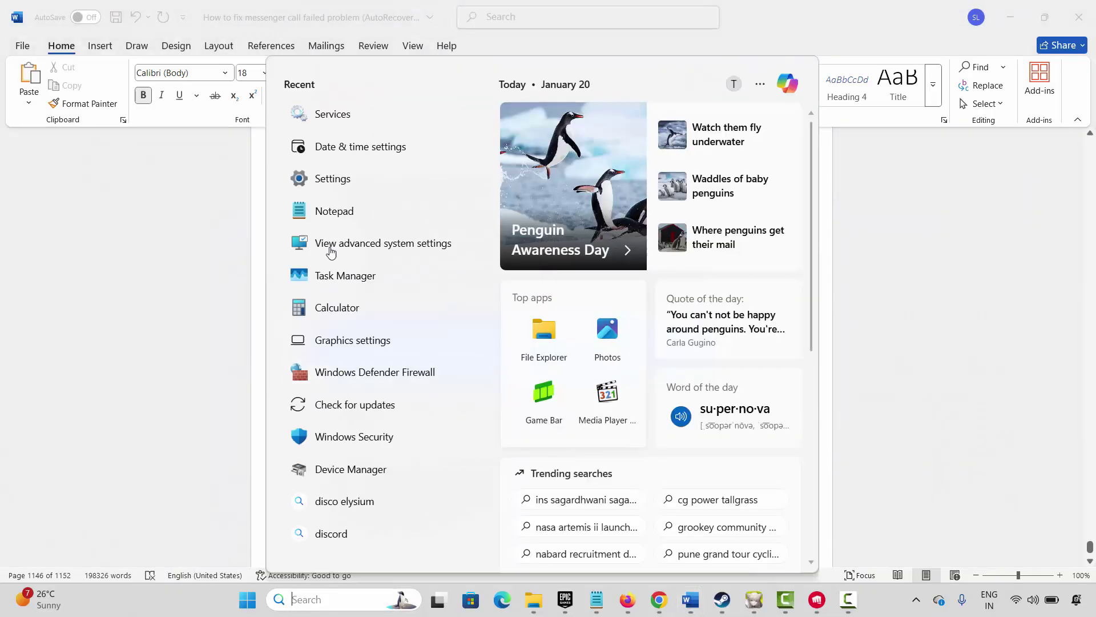
pyautogui.click(335, 189)
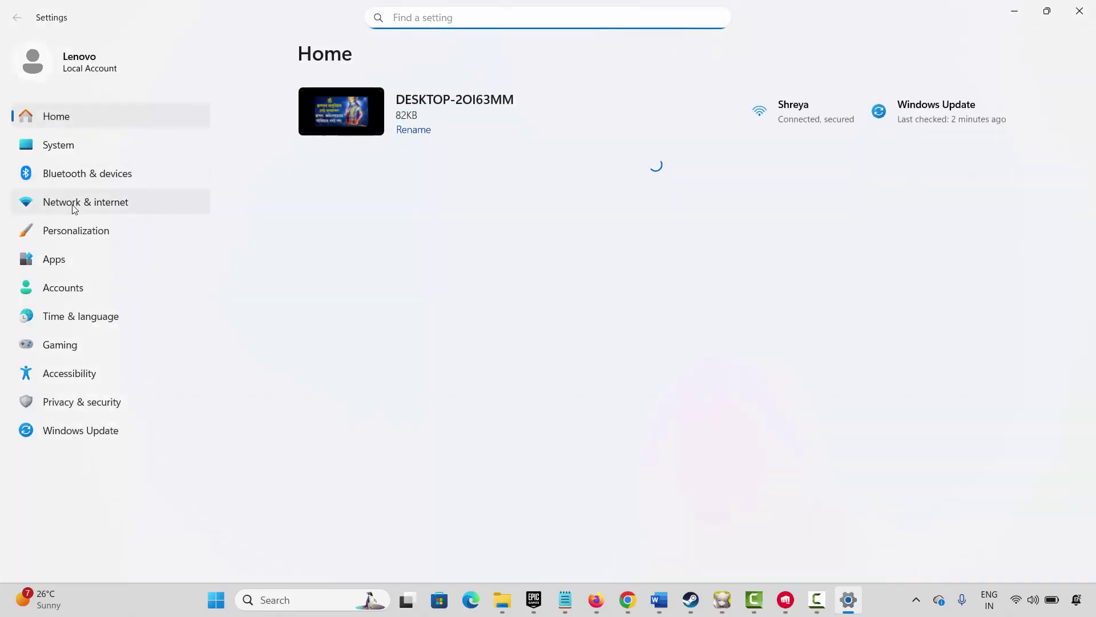
pyautogui.click(55, 260)
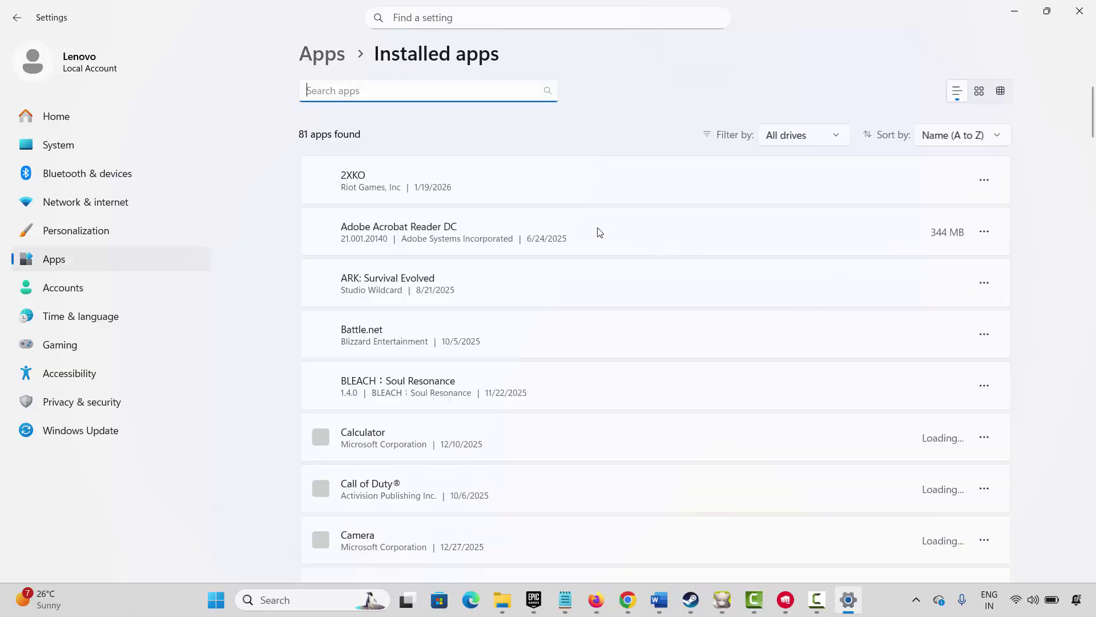
pyautogui.click(985, 181)
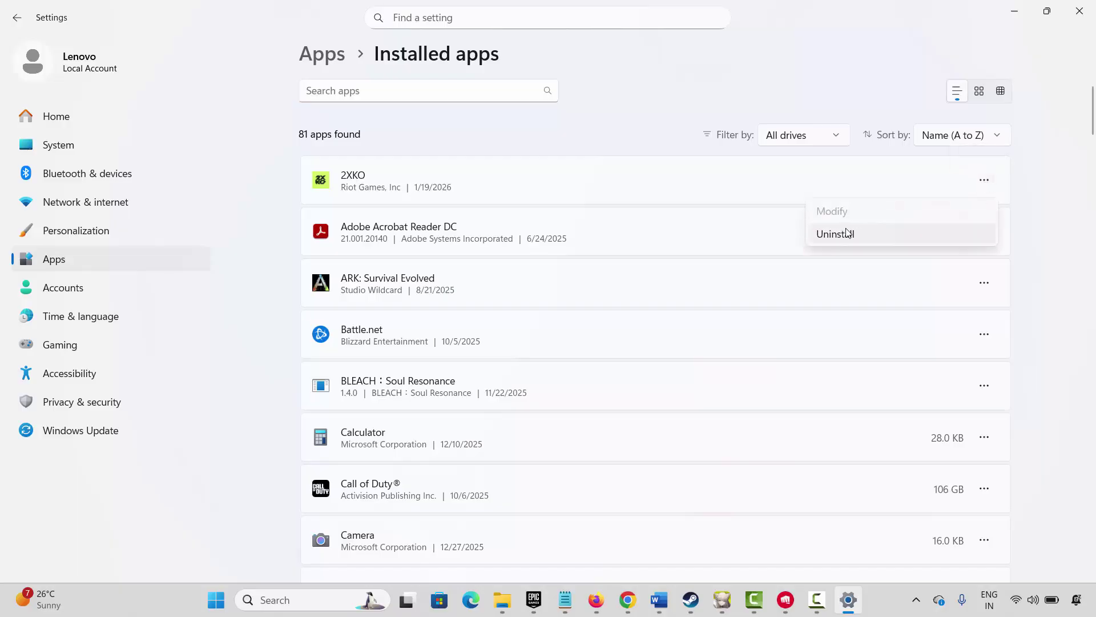
pyautogui.click(1047, 261)
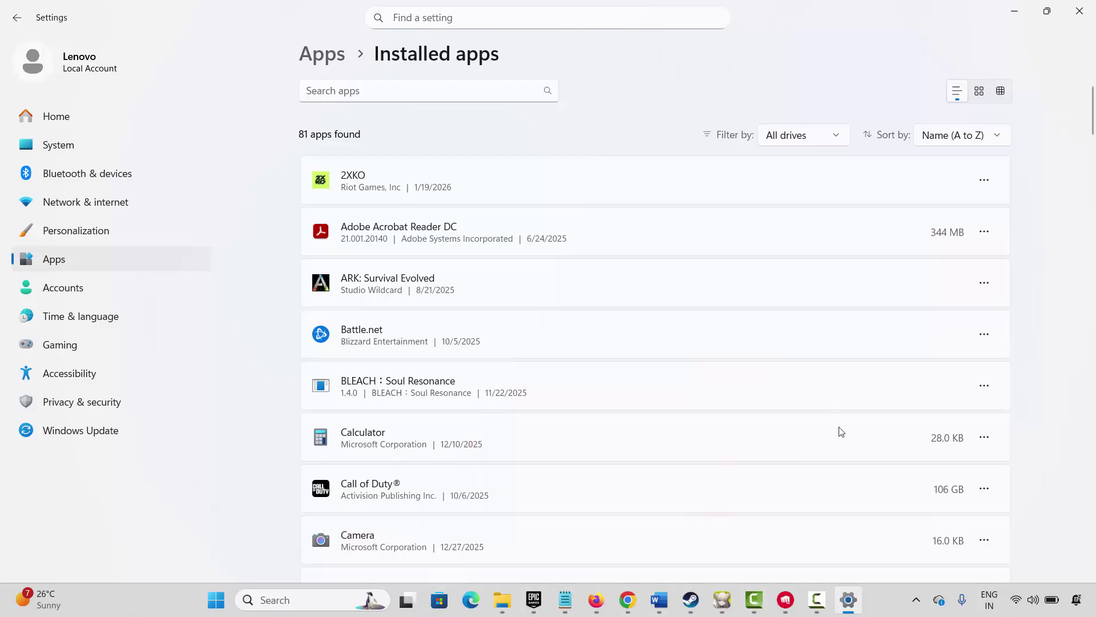
pyautogui.moveTo(666, 609)
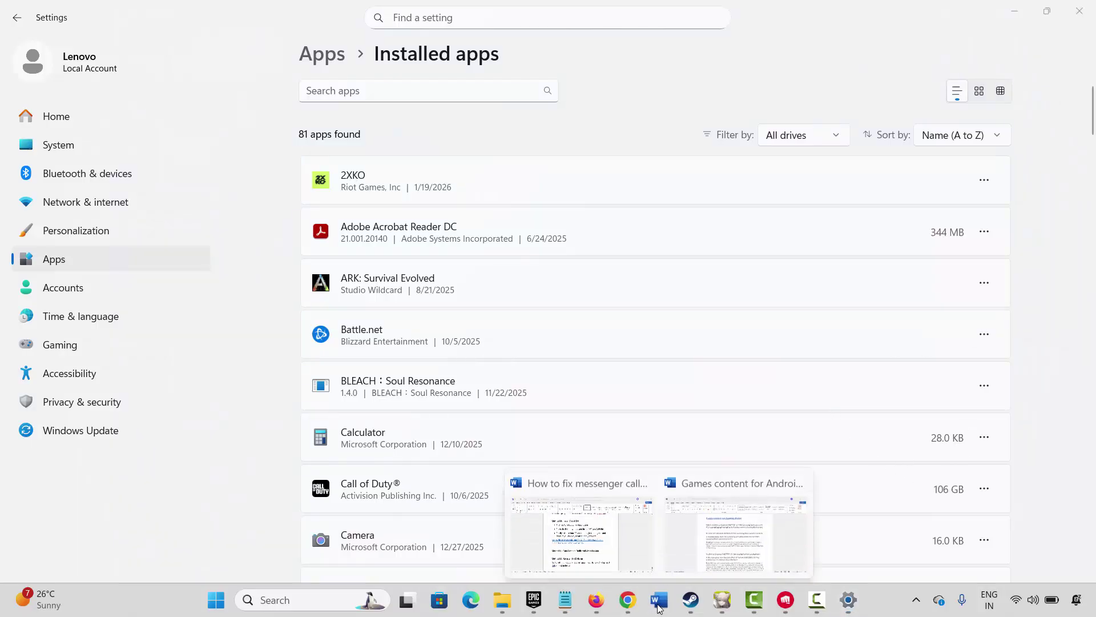
pyautogui.click(599, 542)
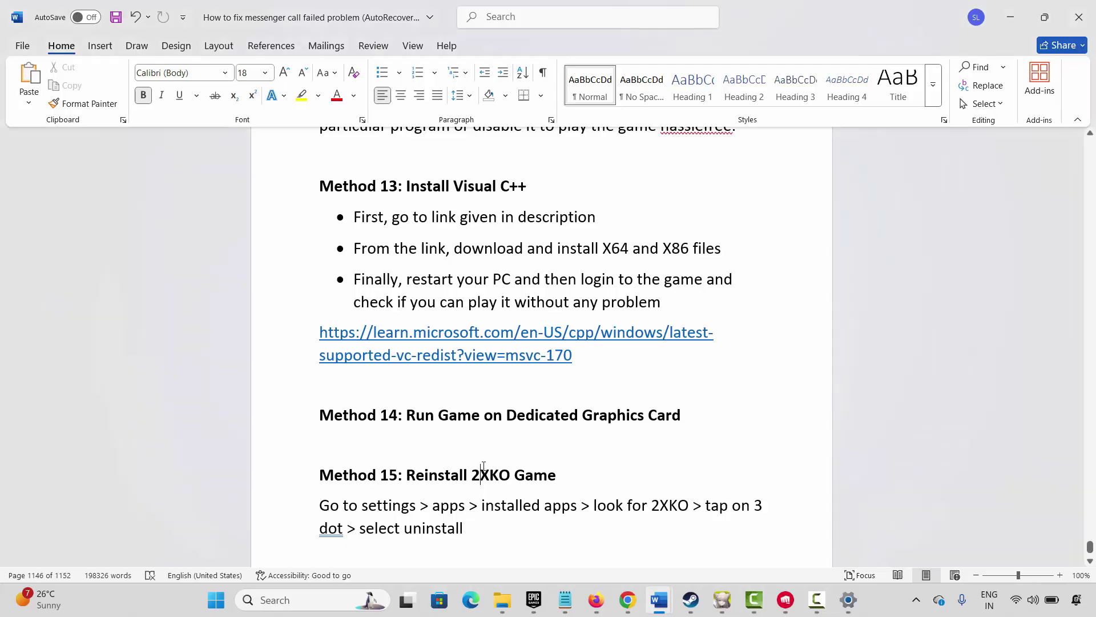